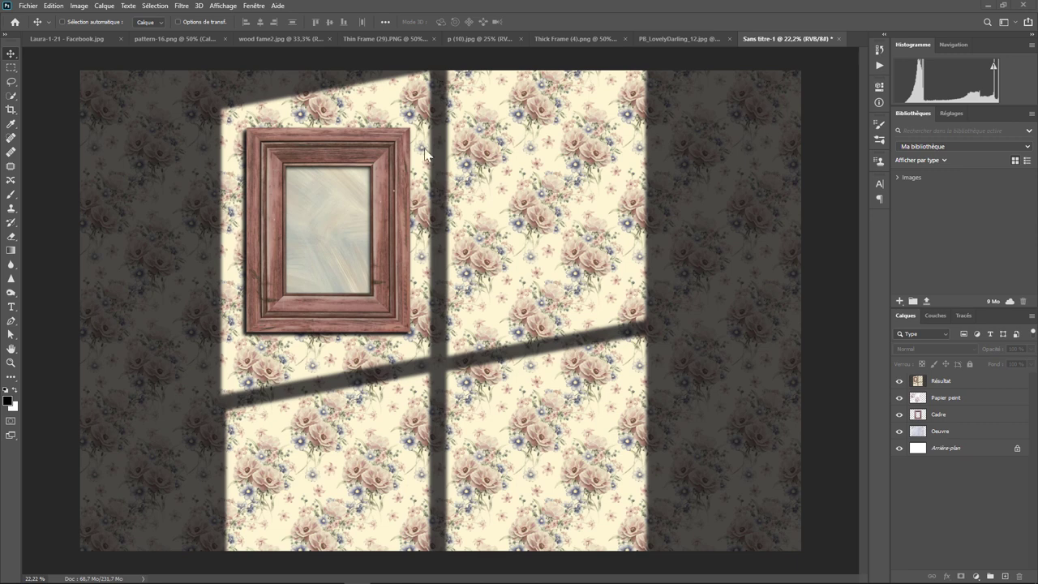
Toggle the Résultat, wallpaper, frame and painting layers' visibility to inspect each one.
left_click(900, 381)
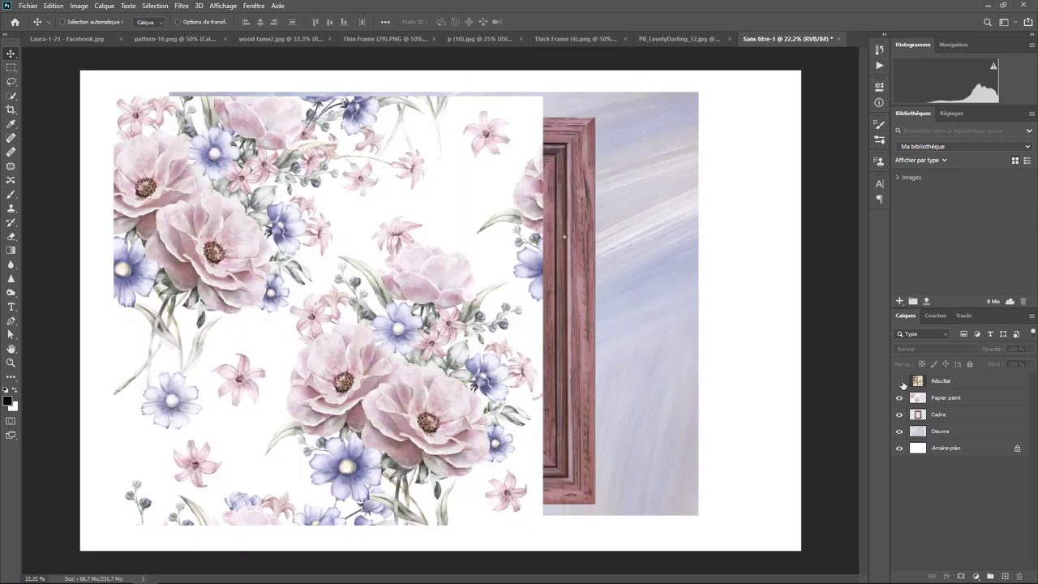
left_click(899, 398)
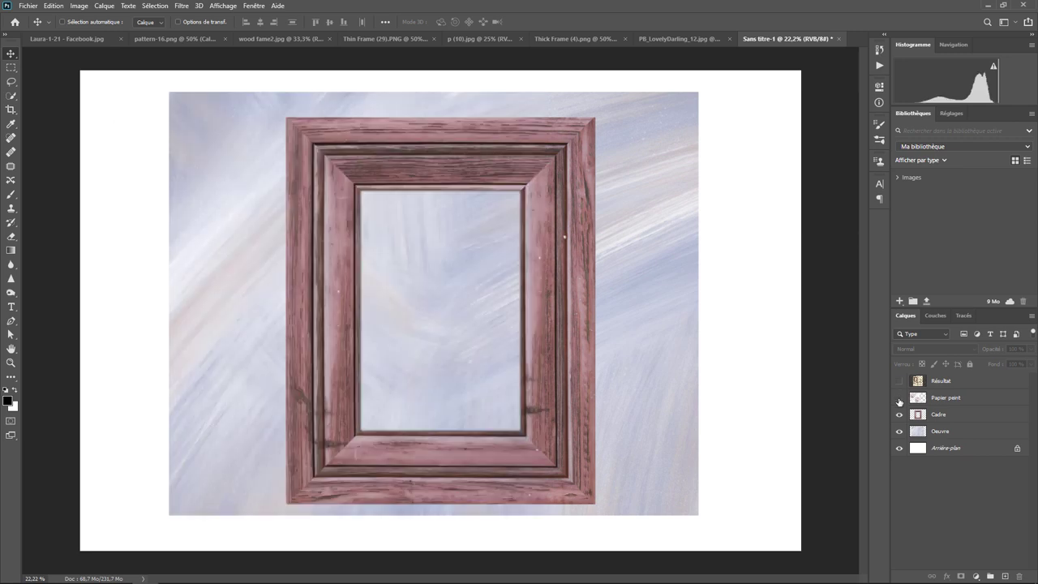
left_click(899, 399)
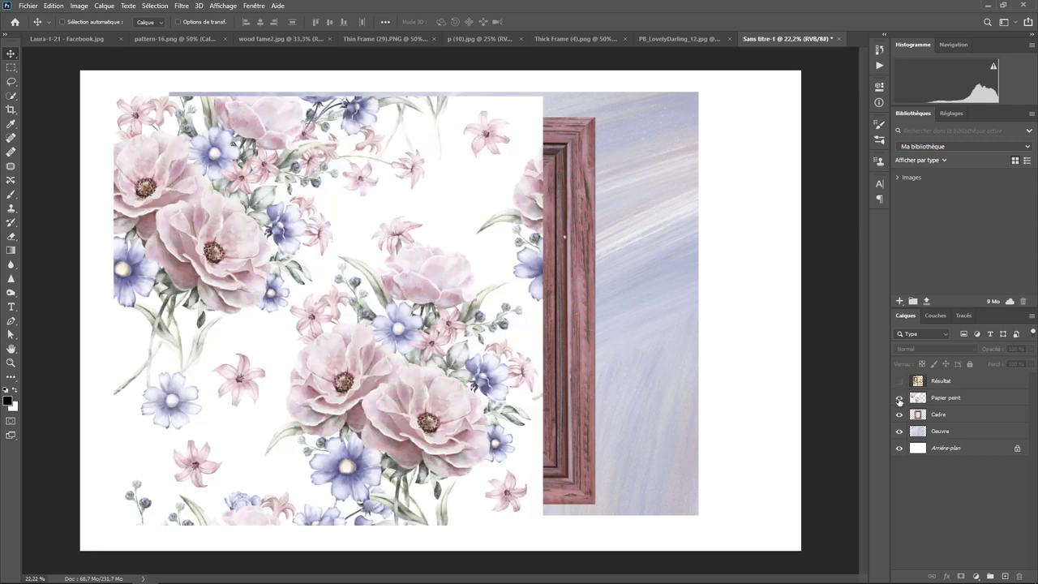
left_click(899, 400)
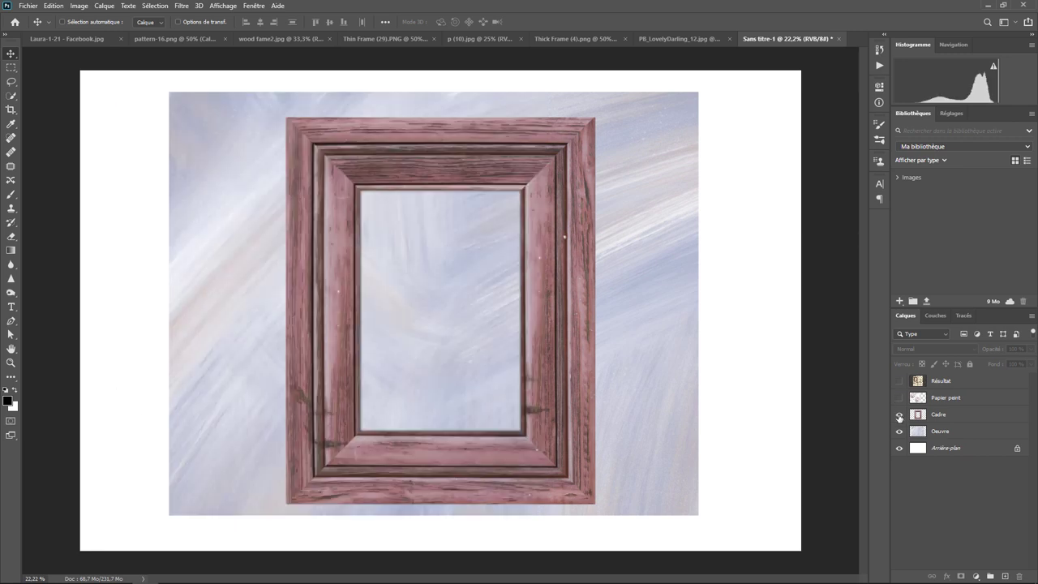
left_click(899, 415)
left_click(899, 415)
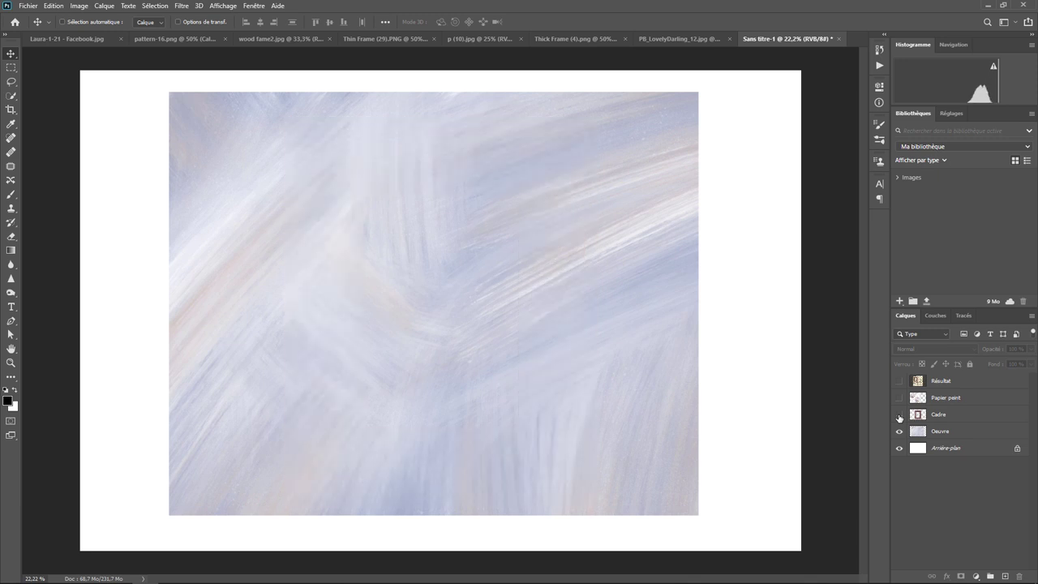
left_click(899, 415)
left_click(899, 416)
left_click(898, 432)
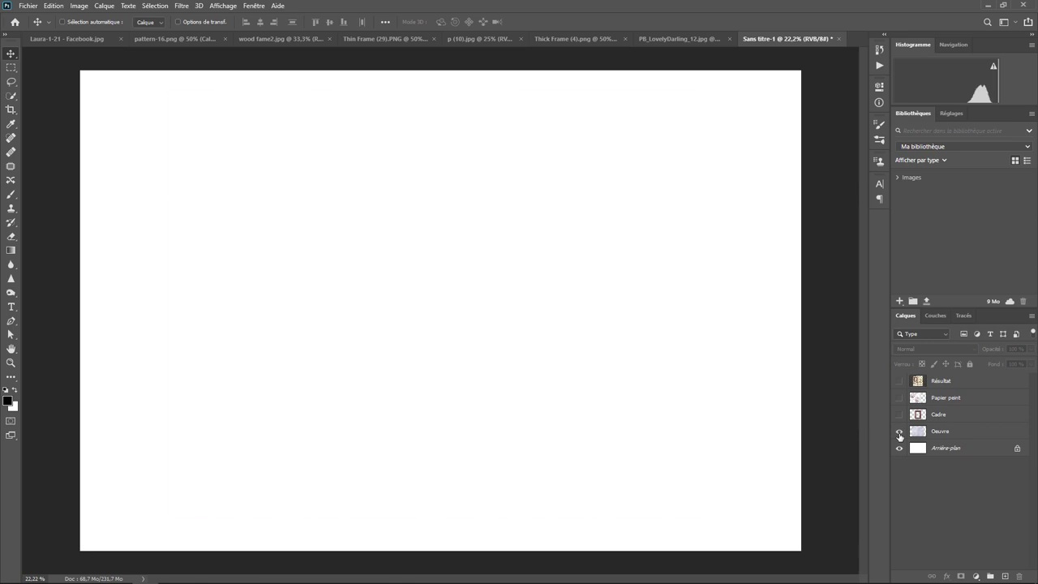
left_click(898, 432)
left_click(899, 432)
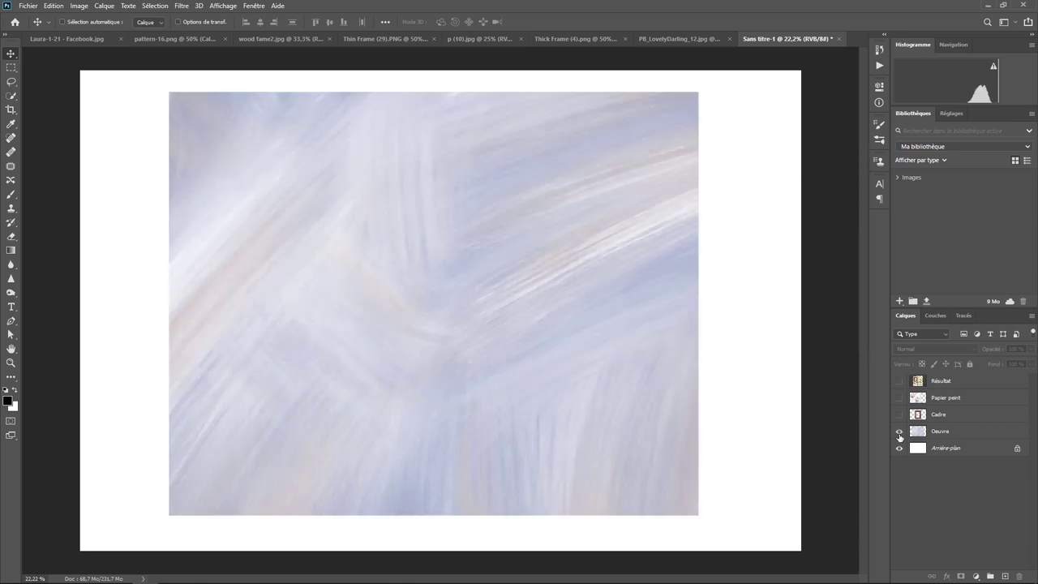
left_click(899, 414)
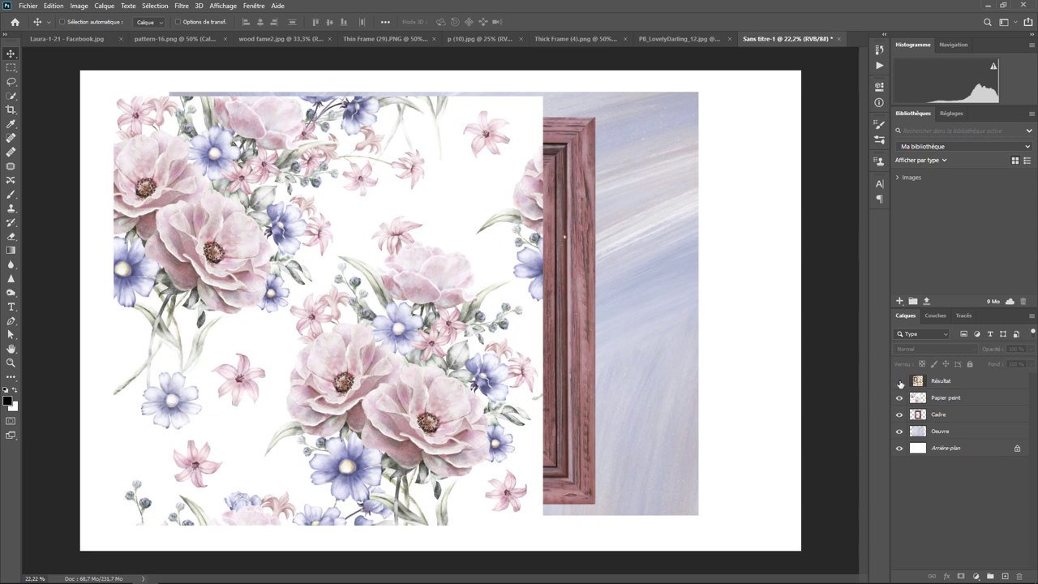
left_click(899, 382)
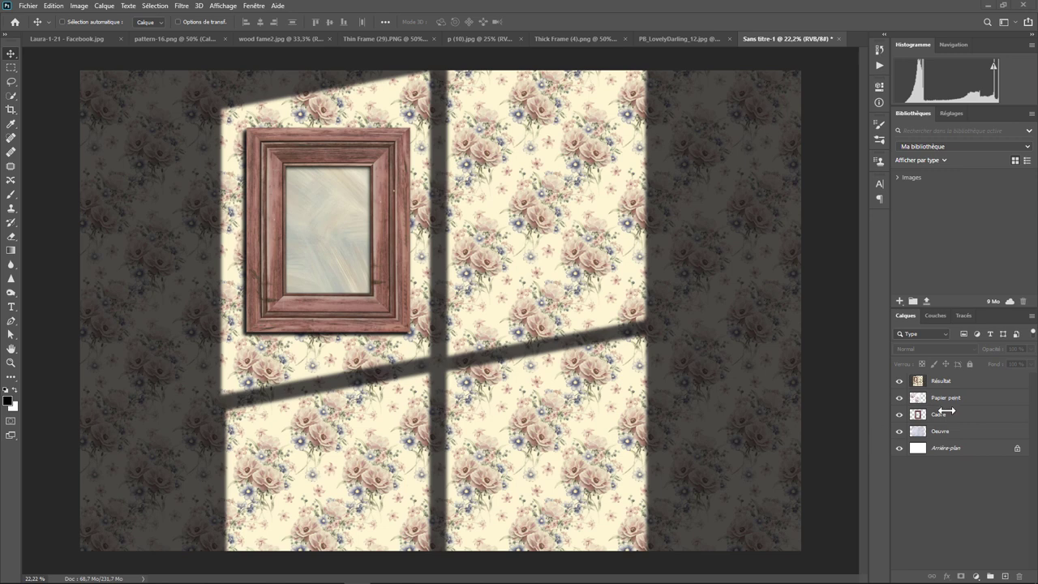
Hide Résultat, duplicate Papier peint, Cadre and Oeuvre, and select Papier peint copie.
left_click(899, 382)
left_click(953, 401)
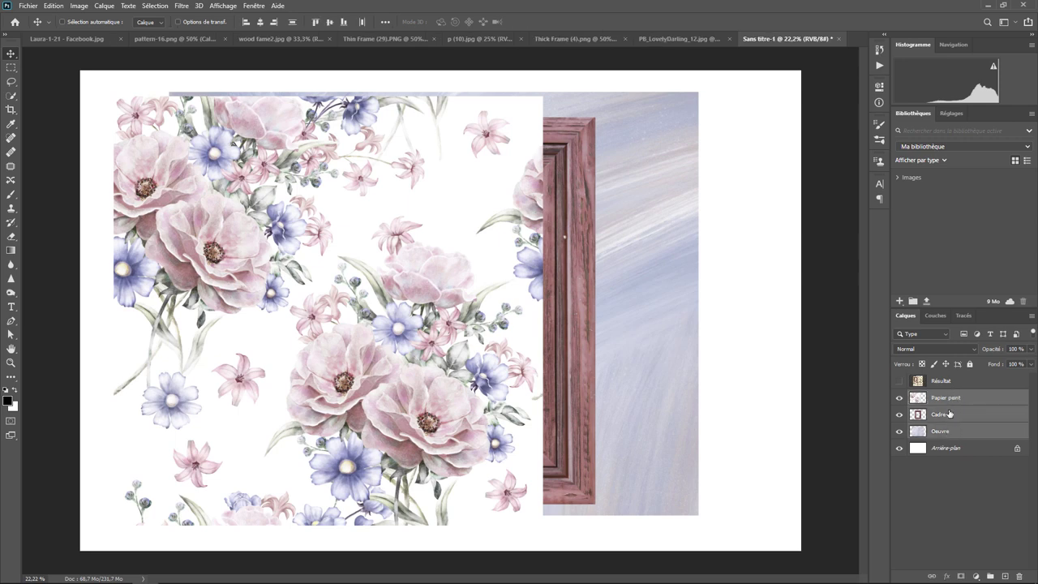
right_click(948, 437)
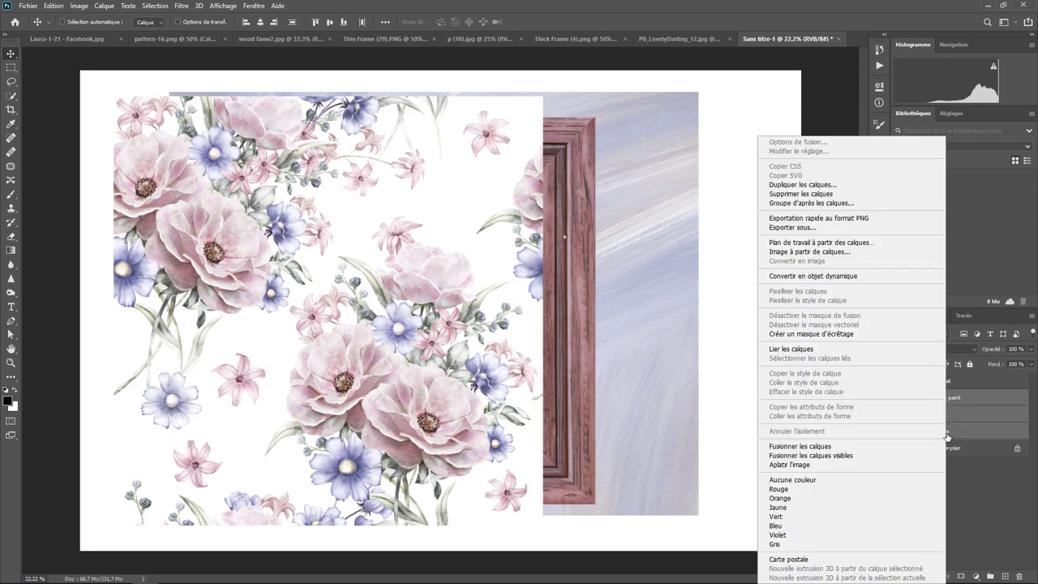
left_click(834, 185)
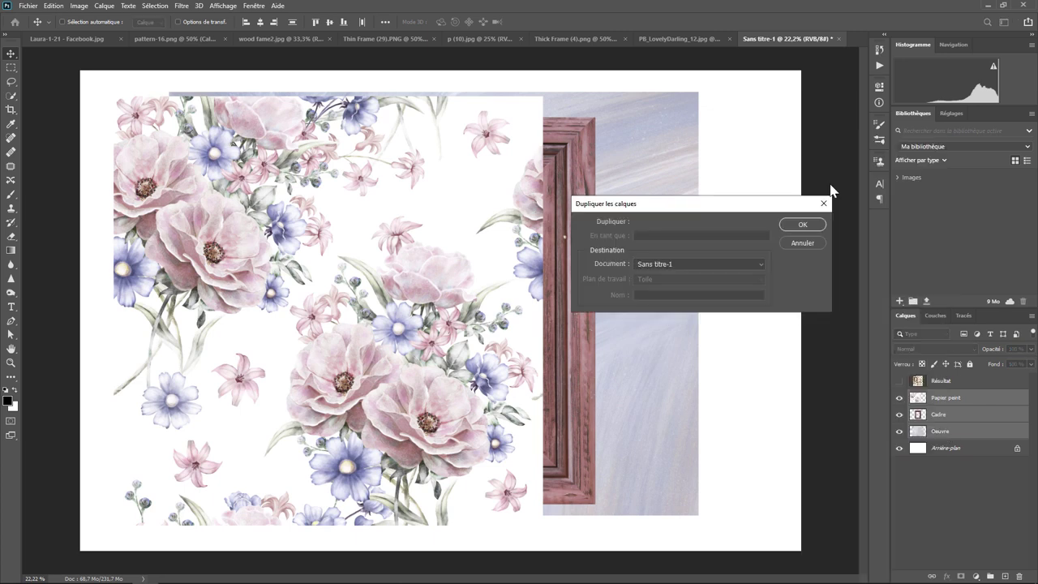
left_click(803, 227)
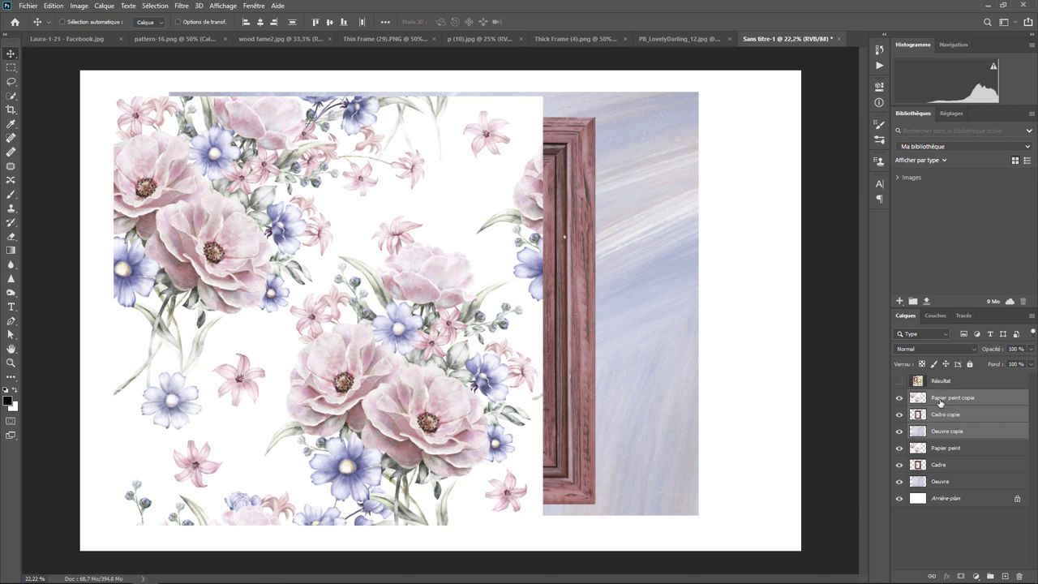
left_click(940, 400)
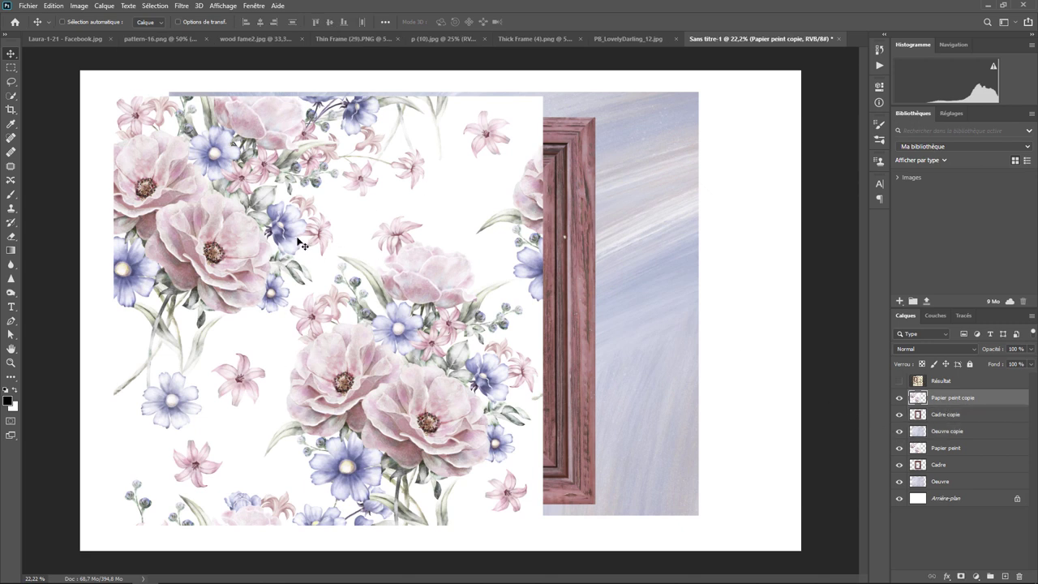
Scale the Papier peint copie layer down to 24.63% with Homothétie.
left_click(53, 6)
mouse_move(73, 252)
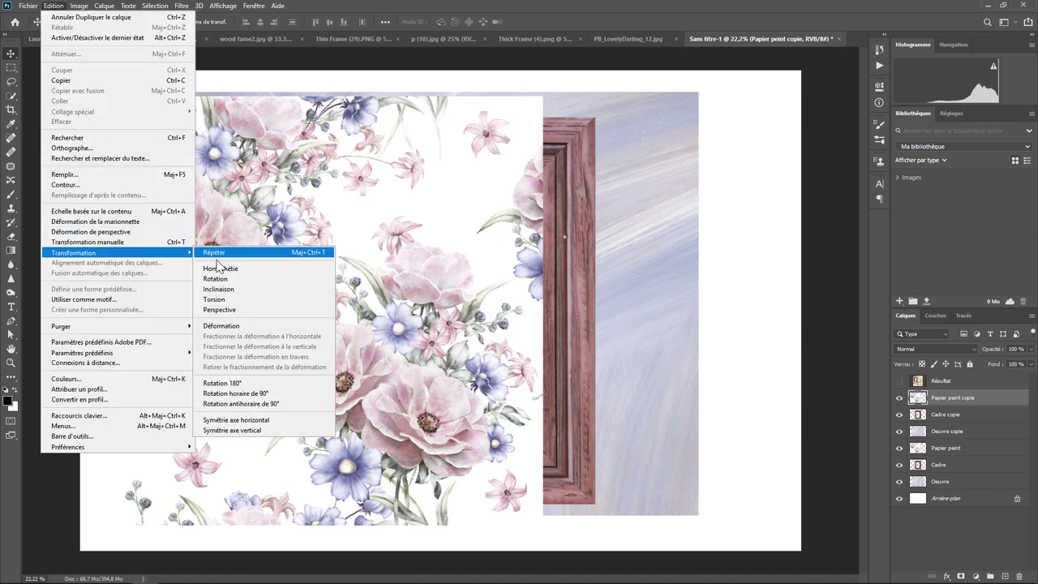
left_click(223, 277)
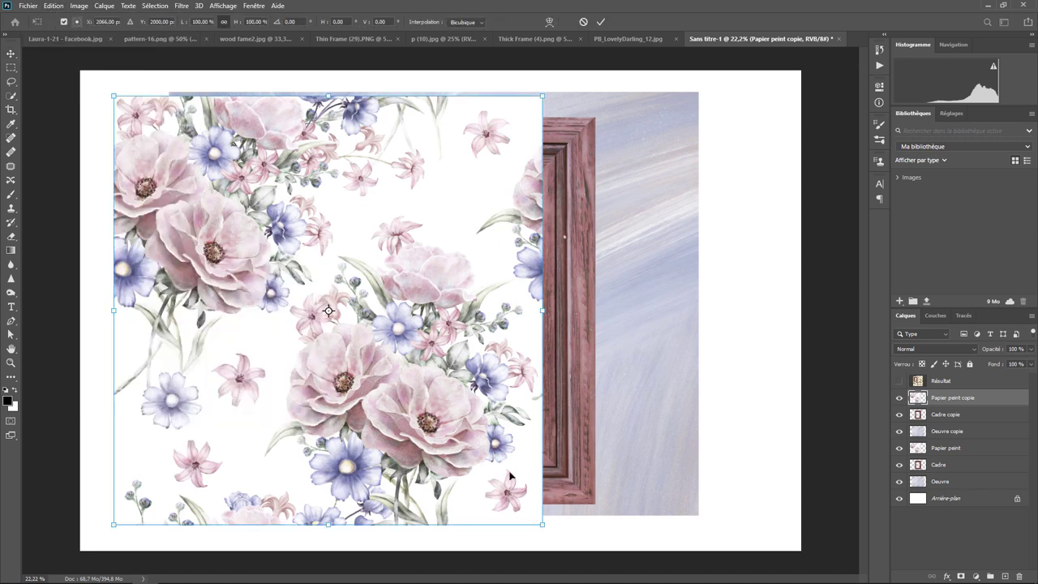
mouse_move(541, 526)
left_mouse_down()
mouse_move(216, 200)
mouse_move(255, 240)
left_mouse_up()
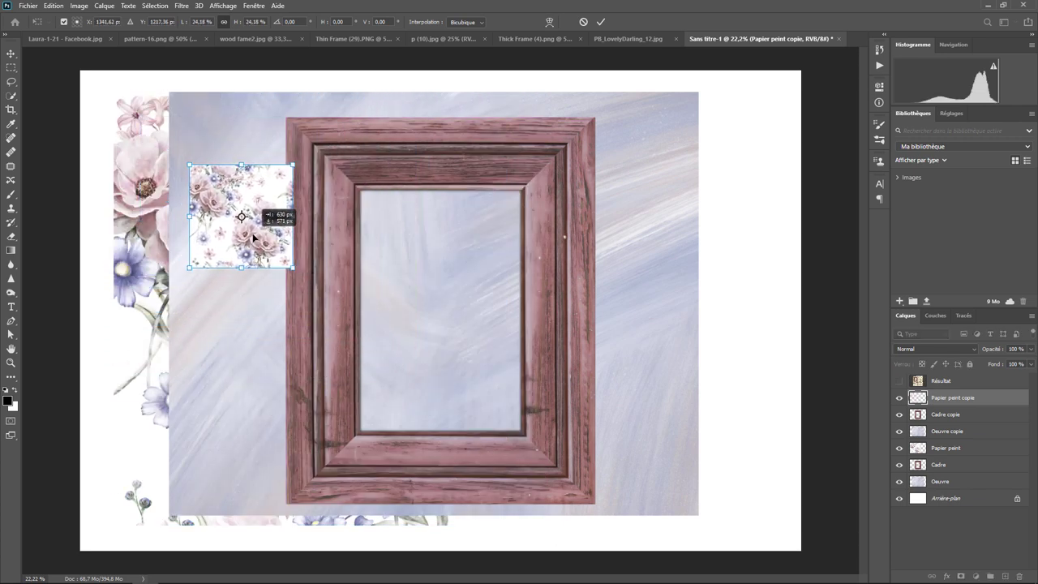
left_click_drag(292, 269, 296, 271)
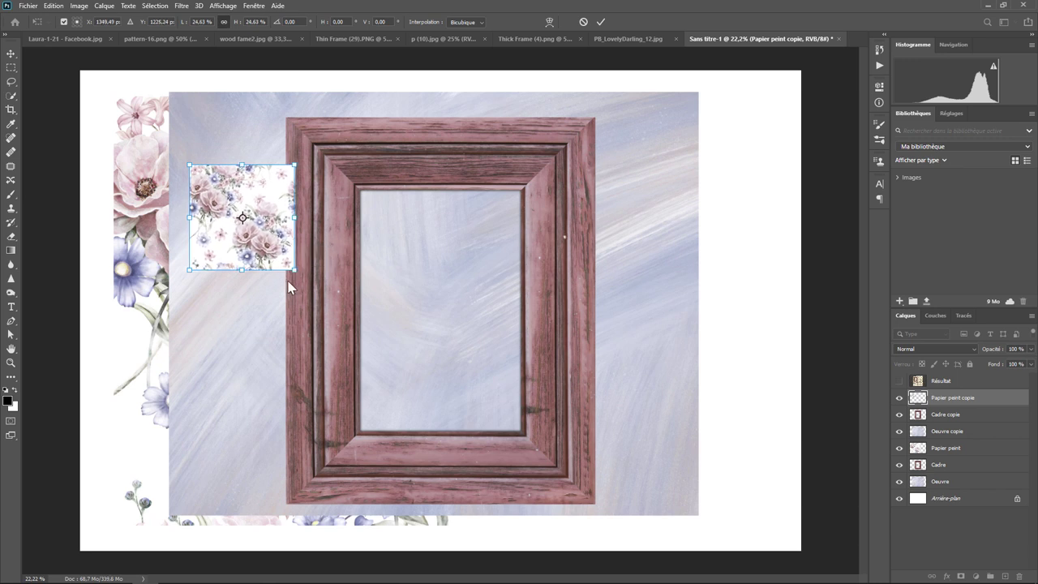
key("Return")
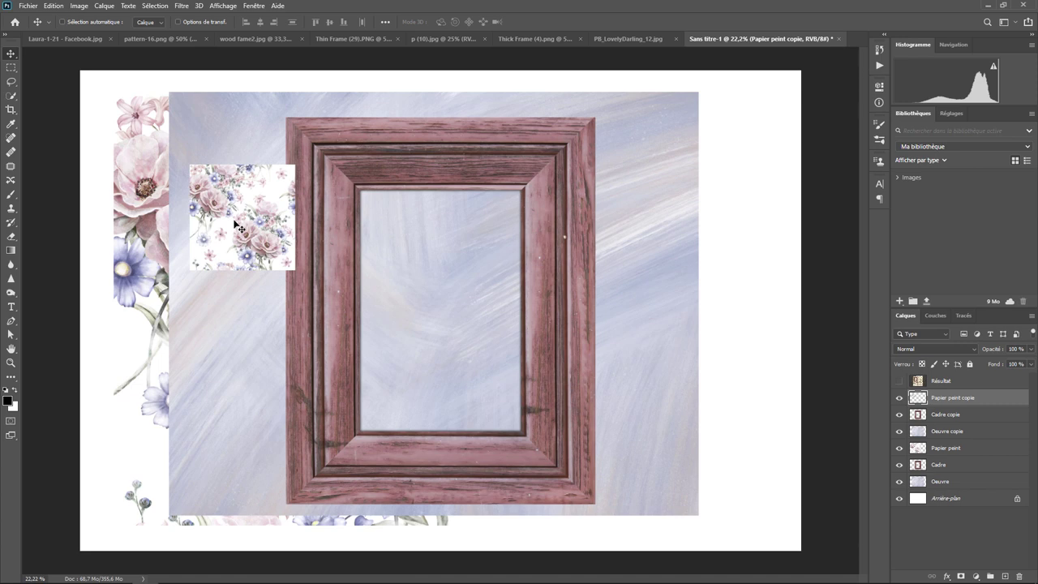
key("ctrl+plus")
key("ctrl+plus")
key("ctrl+plus")
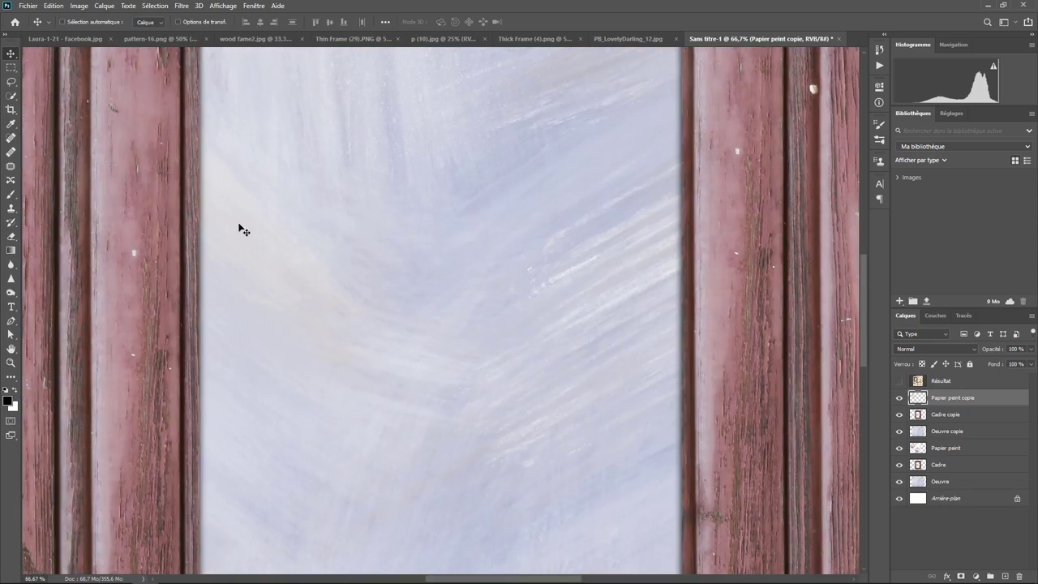
Zoom to 200% on the wallpaper tile's top-left corner and choose the Rectangular Marquee tool.
left_click_drag(199, 218, 758, 578)
left_click_drag(641, 530, 741, 370)
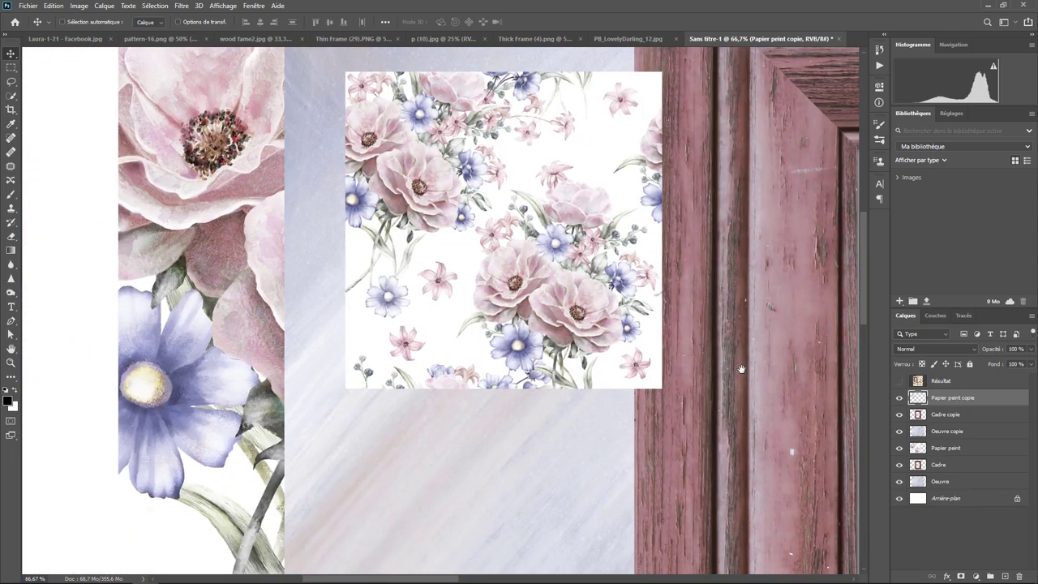
key("ctrl+plus")
key("ctrl+plus")
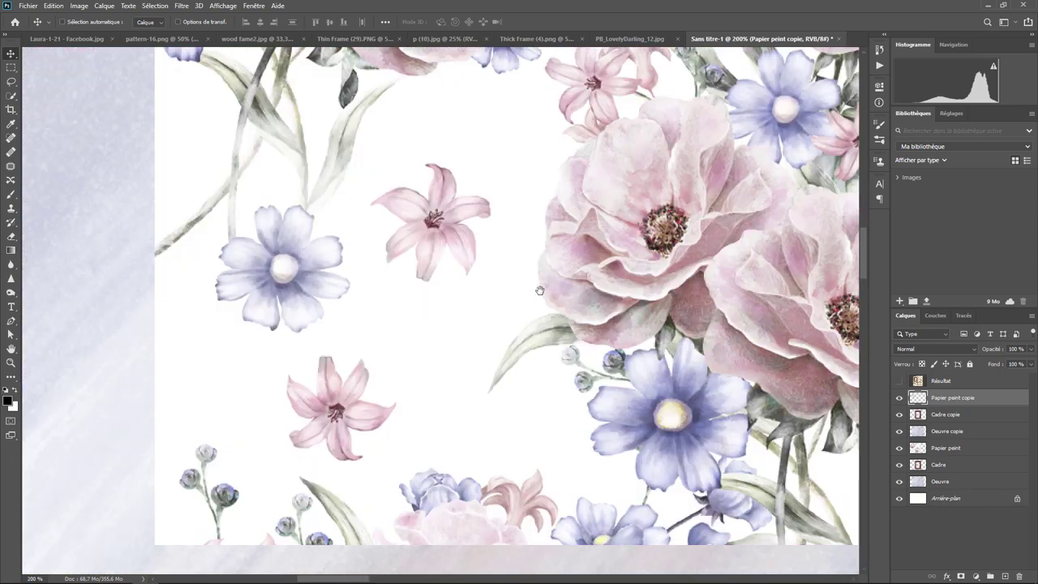
left_click_drag(540, 291, 671, 568)
left_click_drag(400, 170, 360, 422)
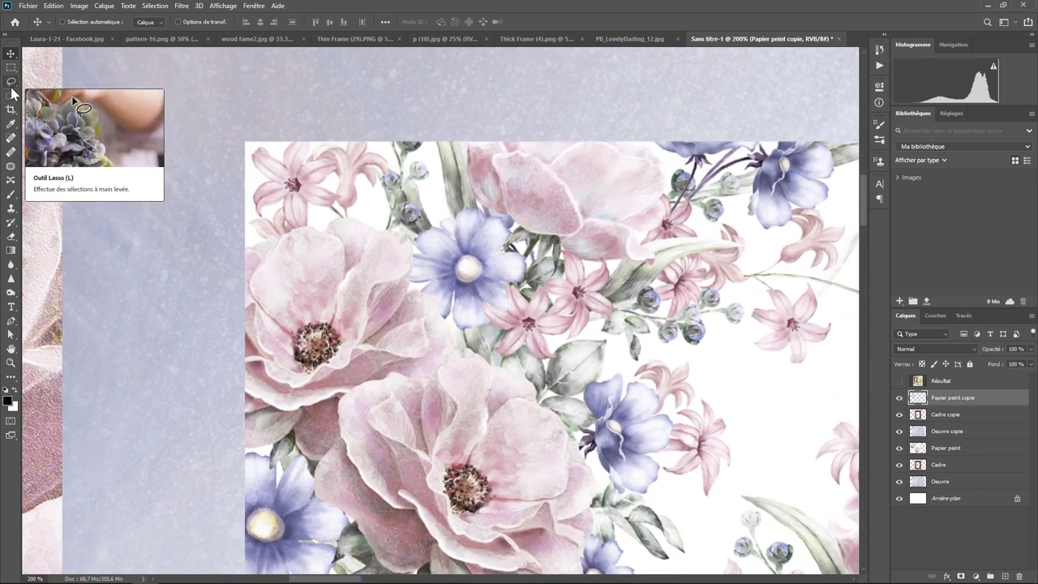
left_click(11, 97)
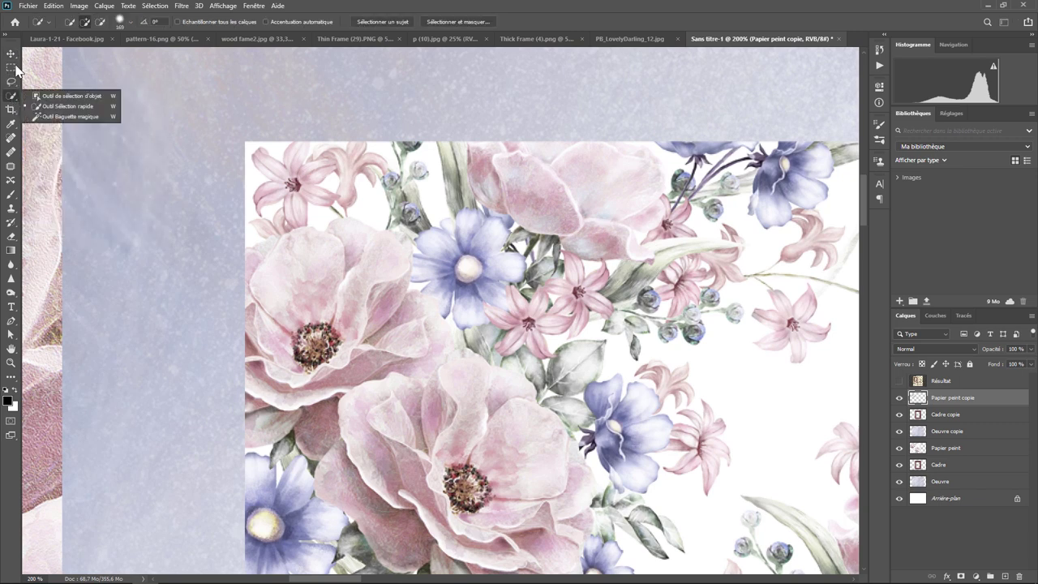
left_click(12, 68)
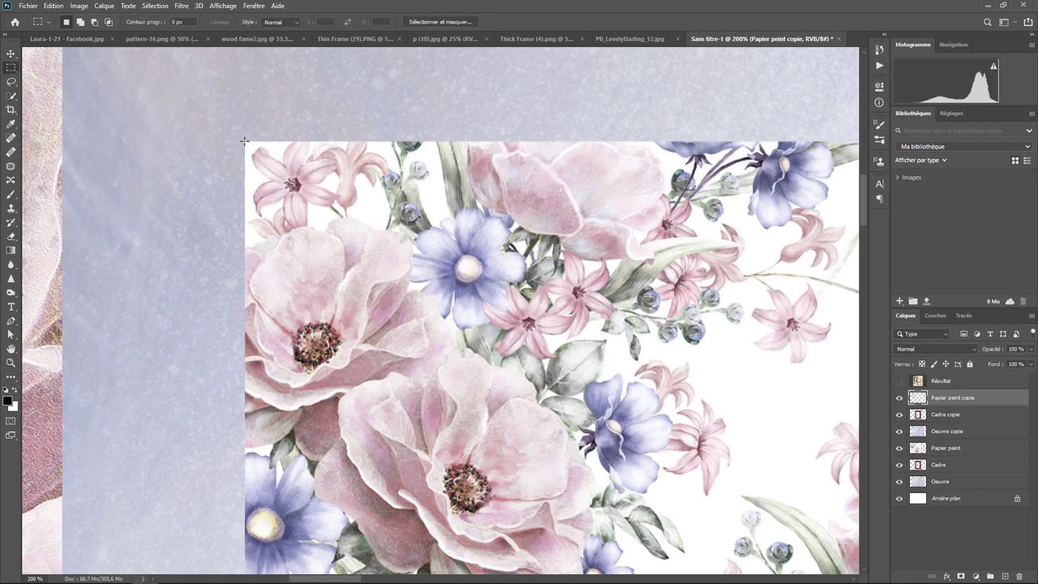
Drag a roughly square selection starting at the tile's top-left corner.
left_click_drag(245, 141, 566, 463)
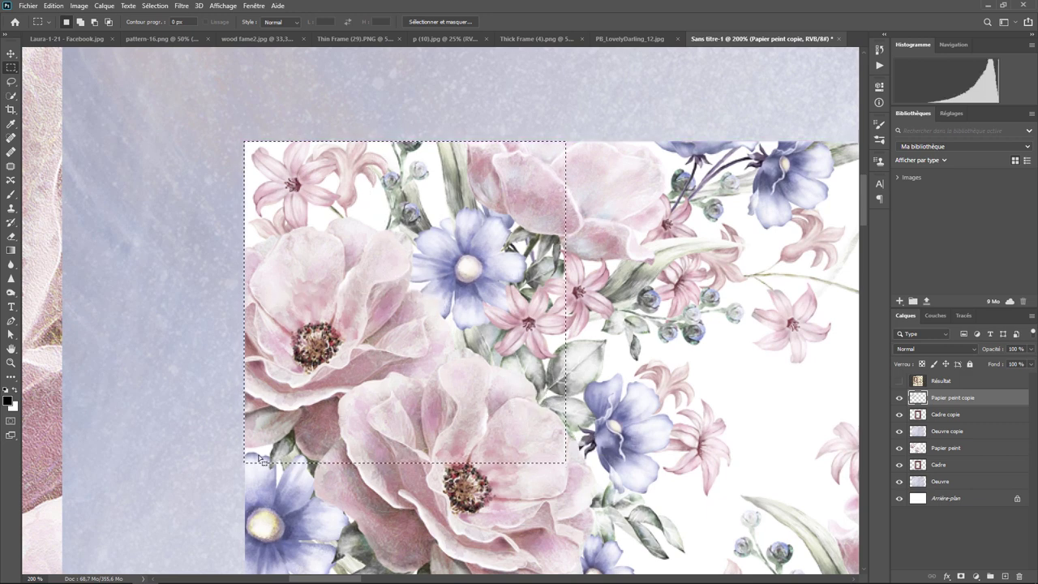
left_click(242, 140)
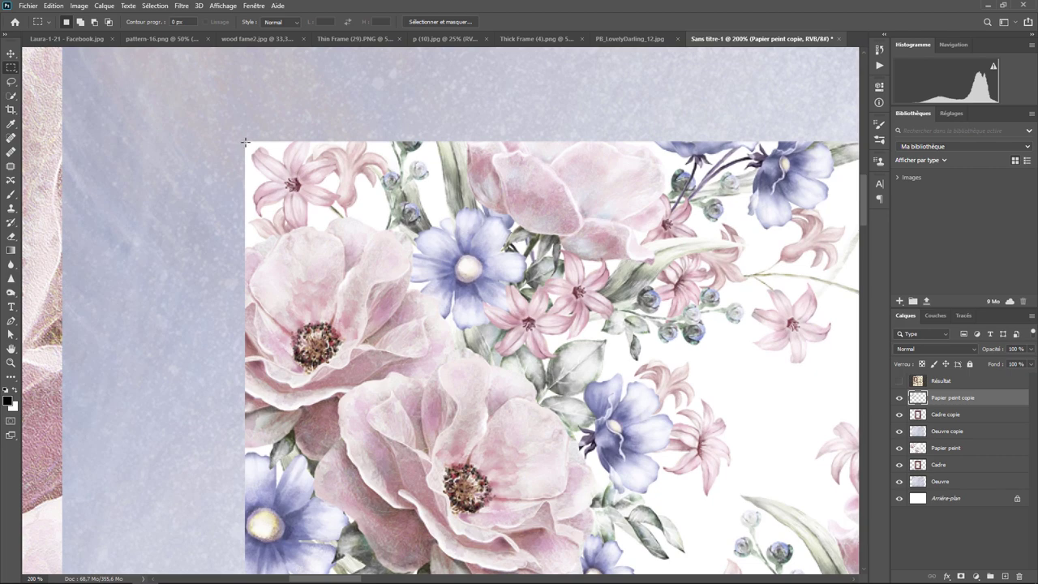
left_click_drag(245, 141, 824, 567)
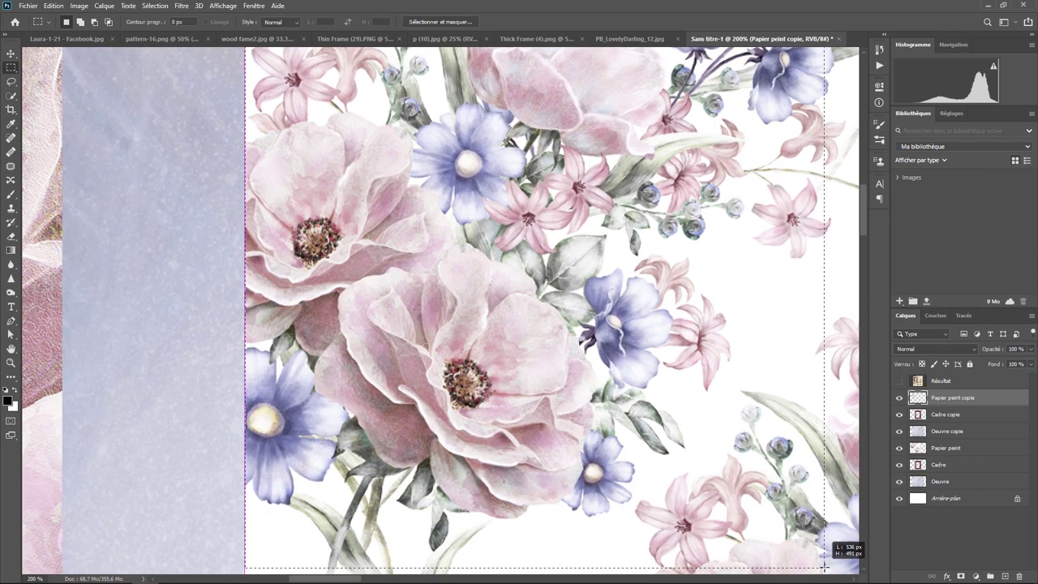
left_click_drag(824, 568, 860, 571)
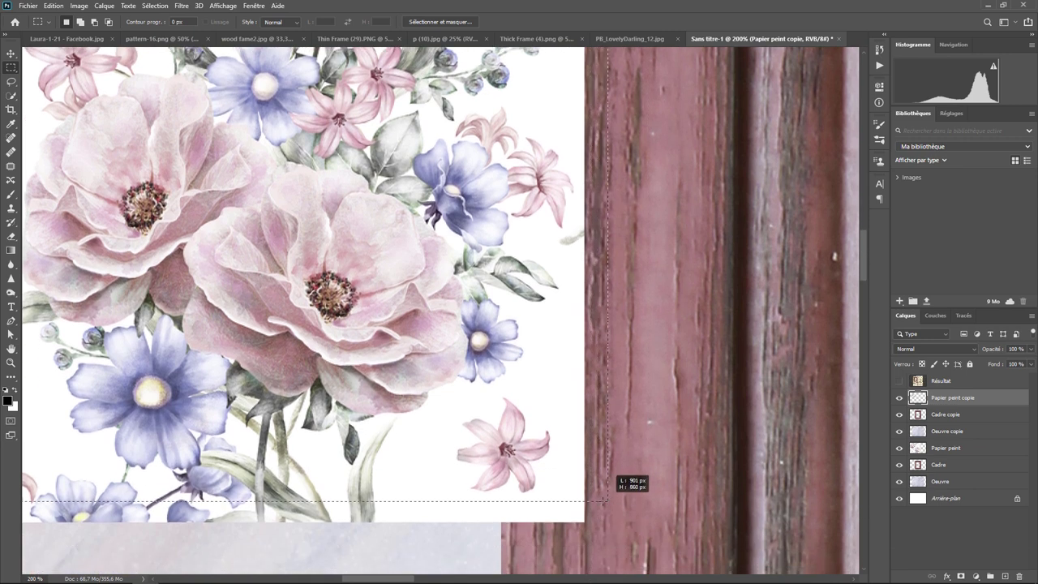
left_click_drag(699, 542, 584, 521)
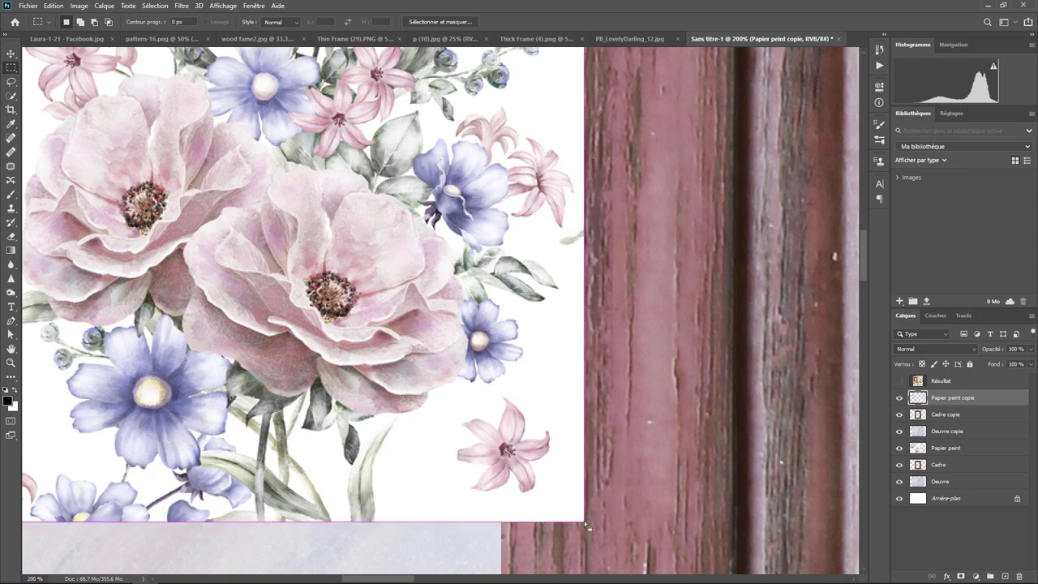
Define the selected floral square as a pattern named 'Papier peint rose'.
left_click(56, 10)
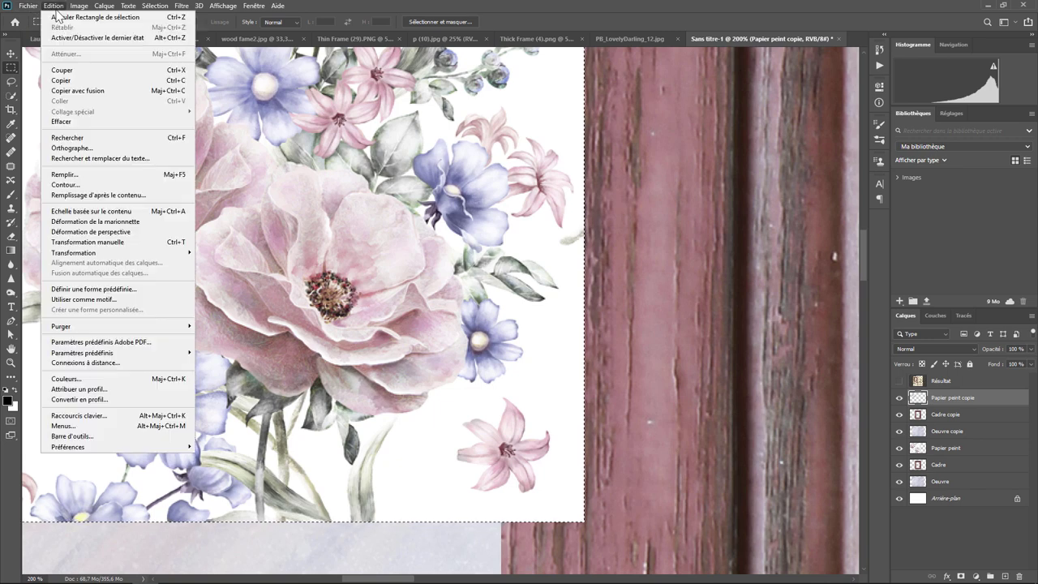
left_click(126, 300)
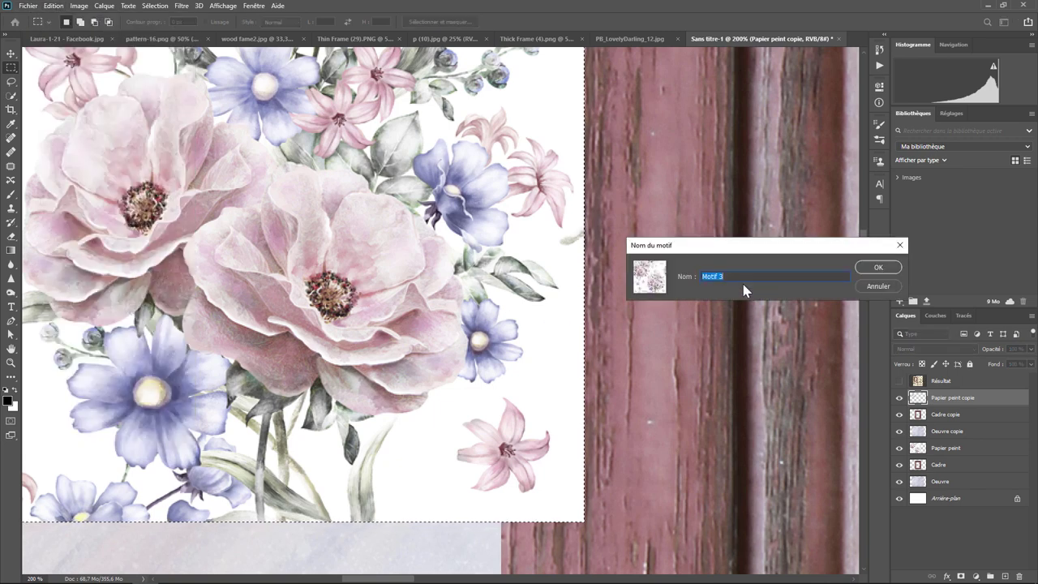
type("P")
type("apier p")
type("eint")
type(" rose")
left_click(865, 269)
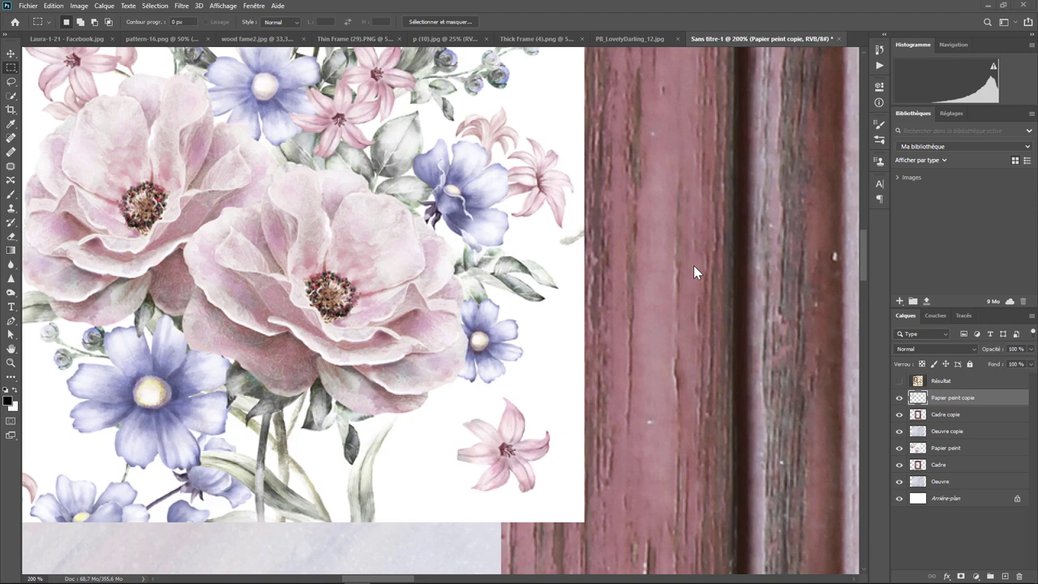
key("ctrl+minus")
key("ctrl+minus")
key("ctrl+minus")
key("ctrl+minus")
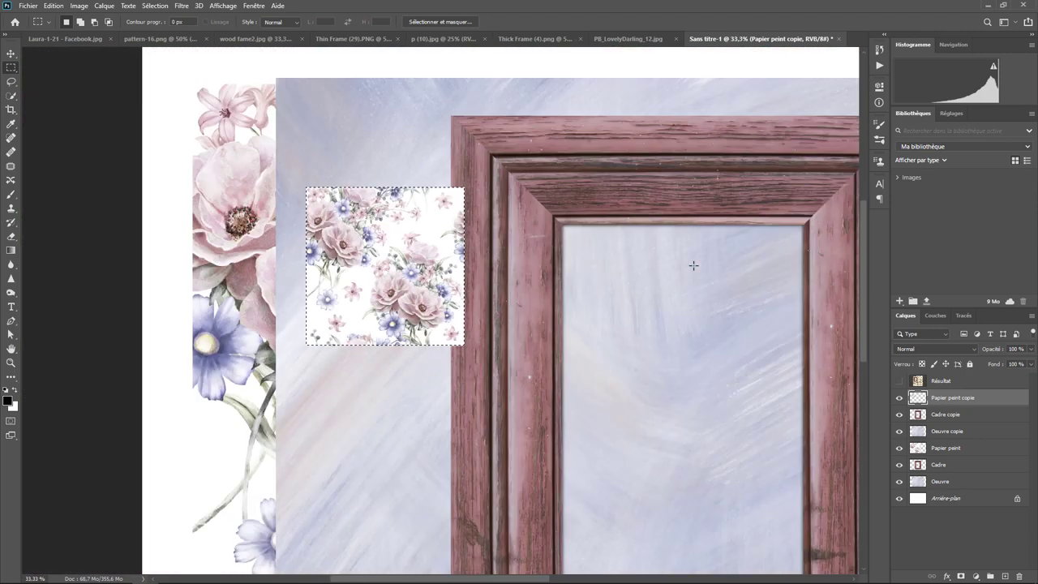
Deselect, add a new layer, and fill it with the 'Papier peint rose' pattern.
key("ctrl+d")
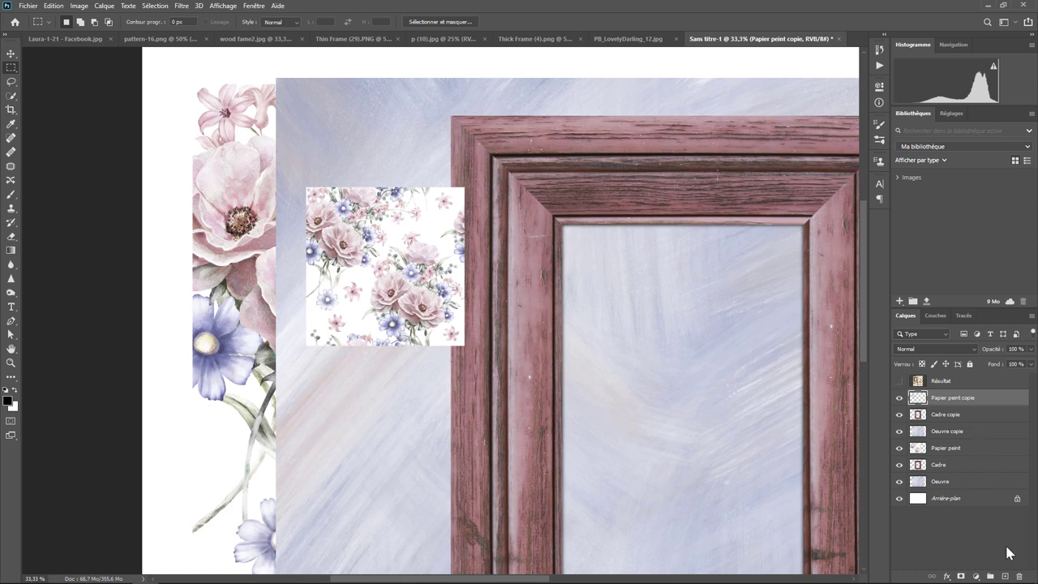
left_click(1006, 576)
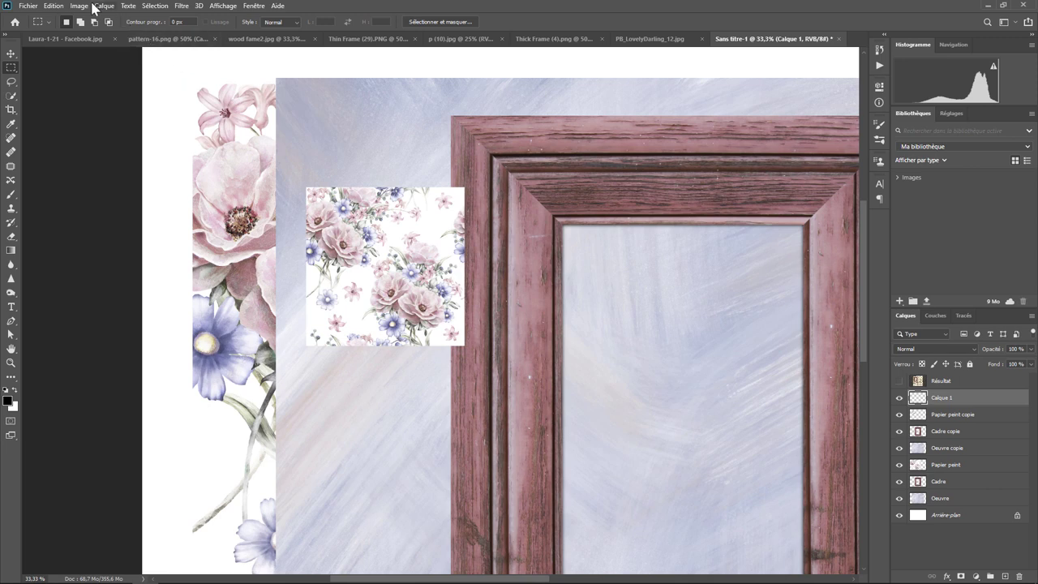
left_click(60, 9)
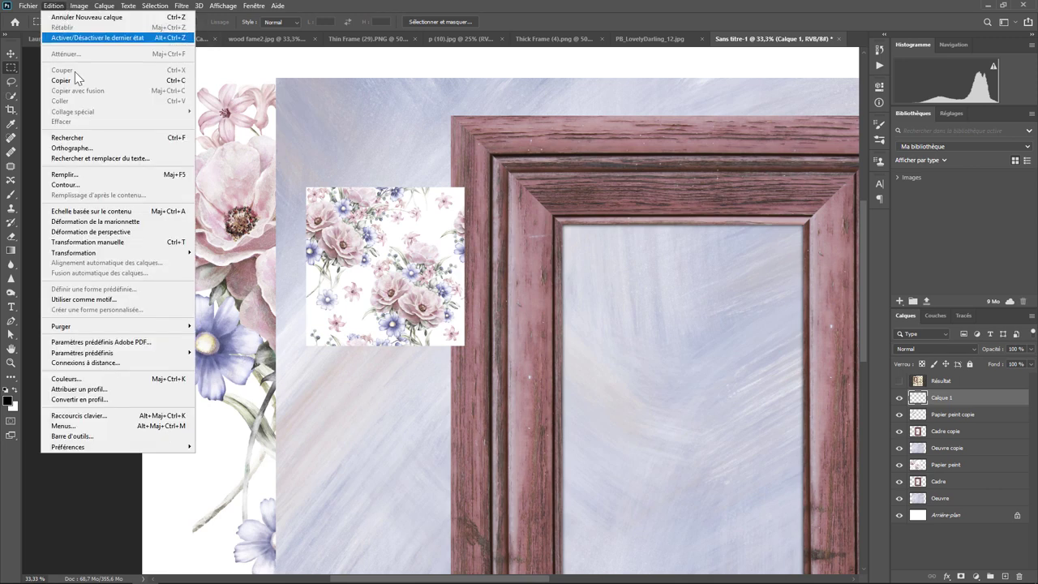
left_click(78, 175)
left_click(142, 213)
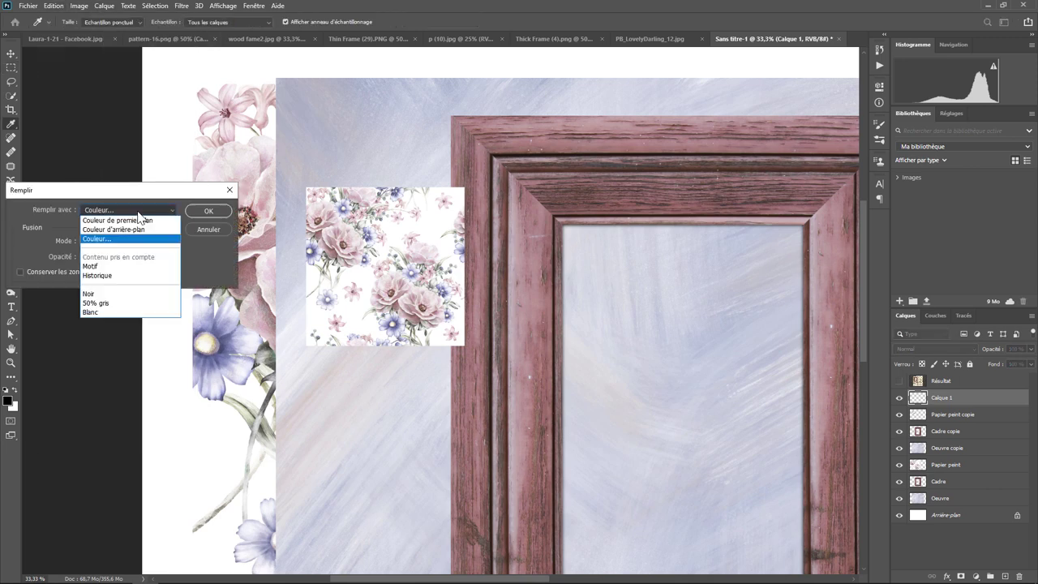
left_click(102, 267)
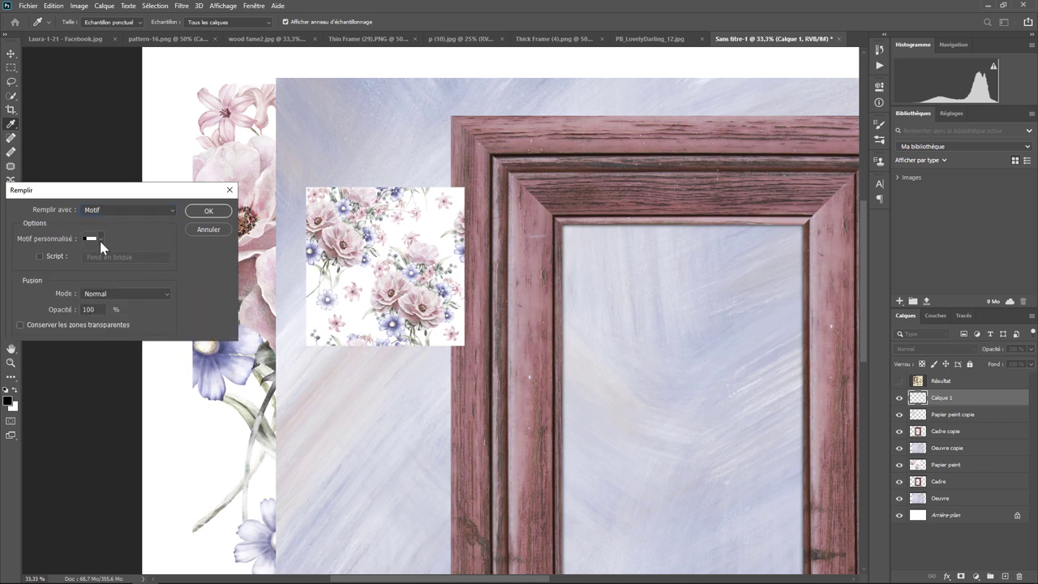
left_click(99, 241)
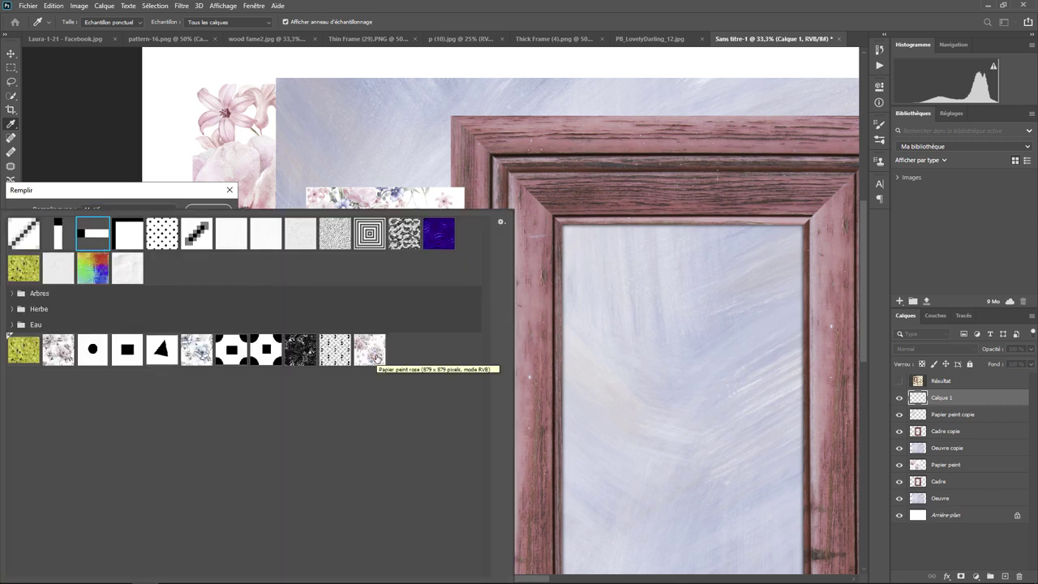
left_click(377, 358)
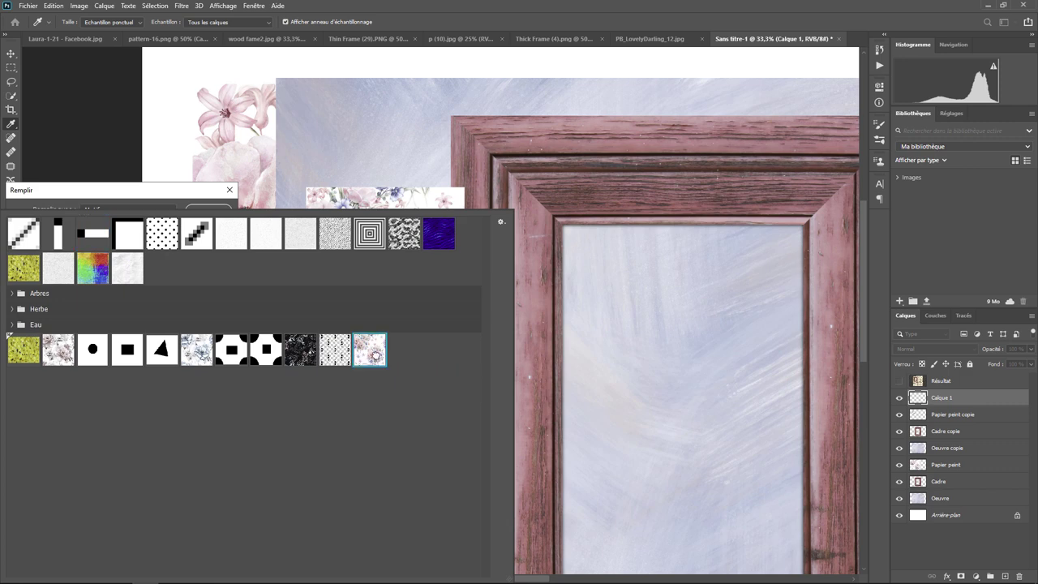
double_click(376, 355)
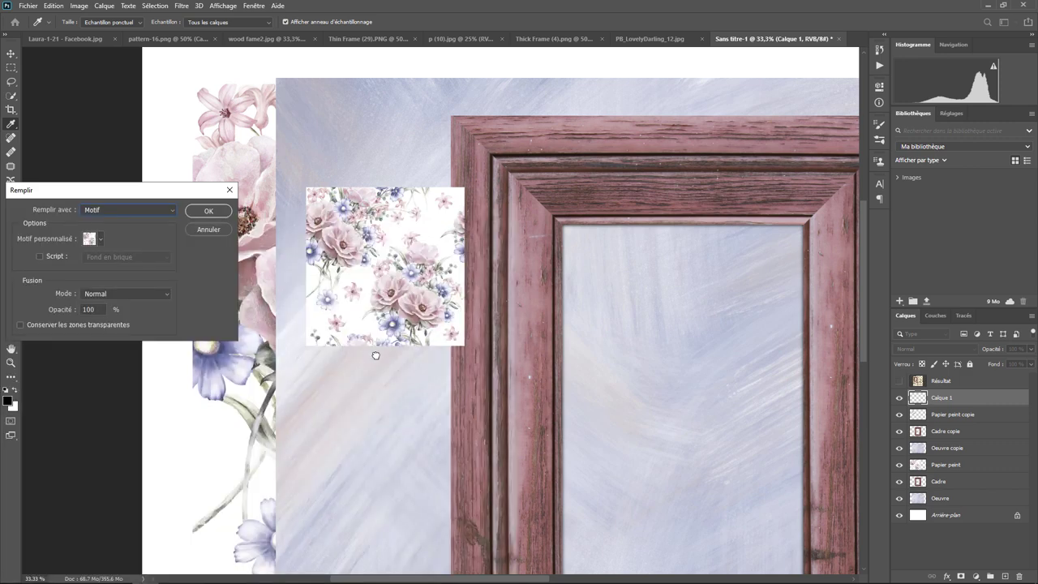
left_click(209, 212)
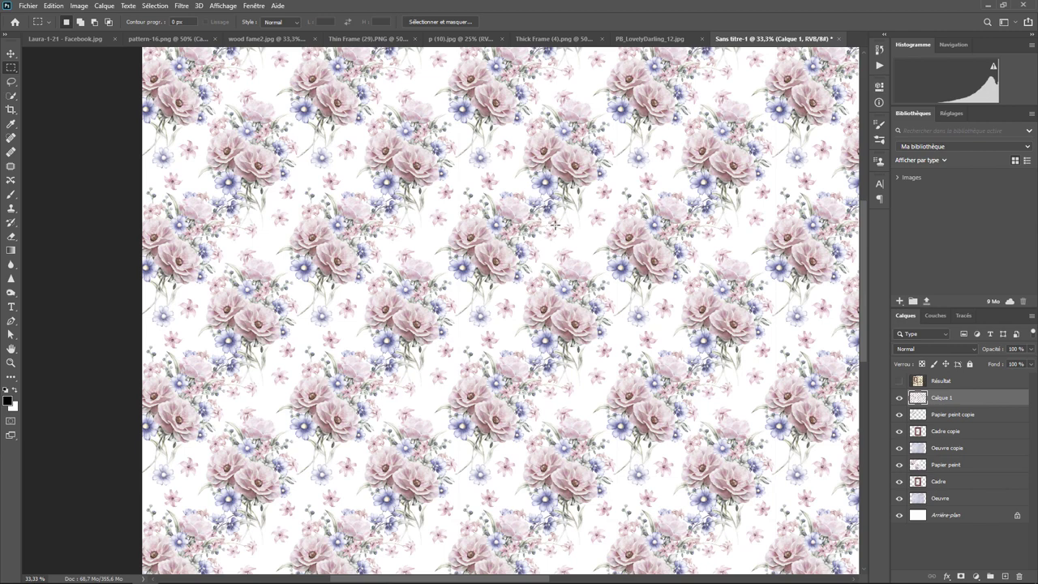
Move the Cadre copie layer above the floral wallpaper layer.
key("ctrl+minus")
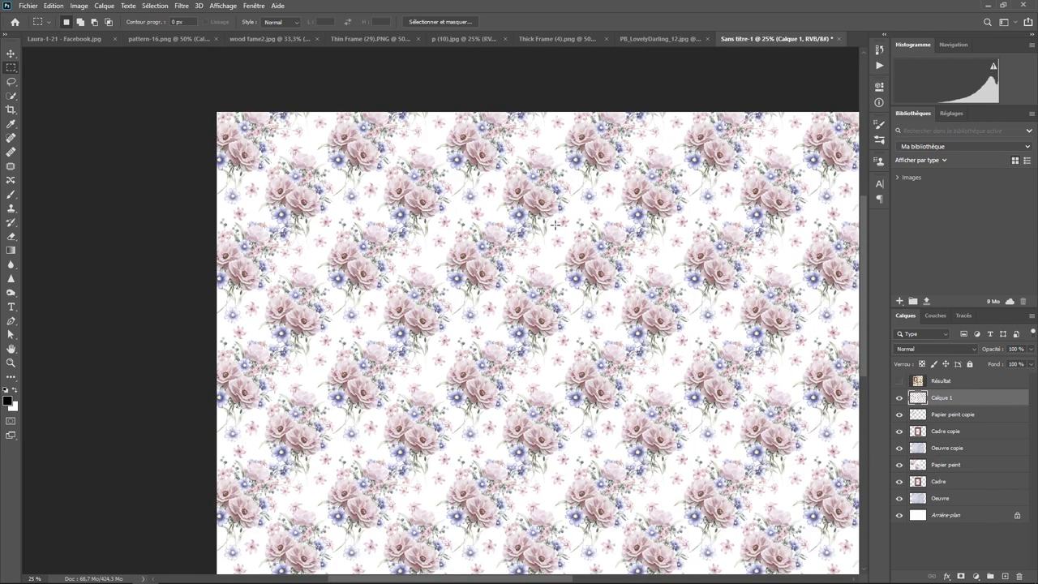
key("ctrl+minus")
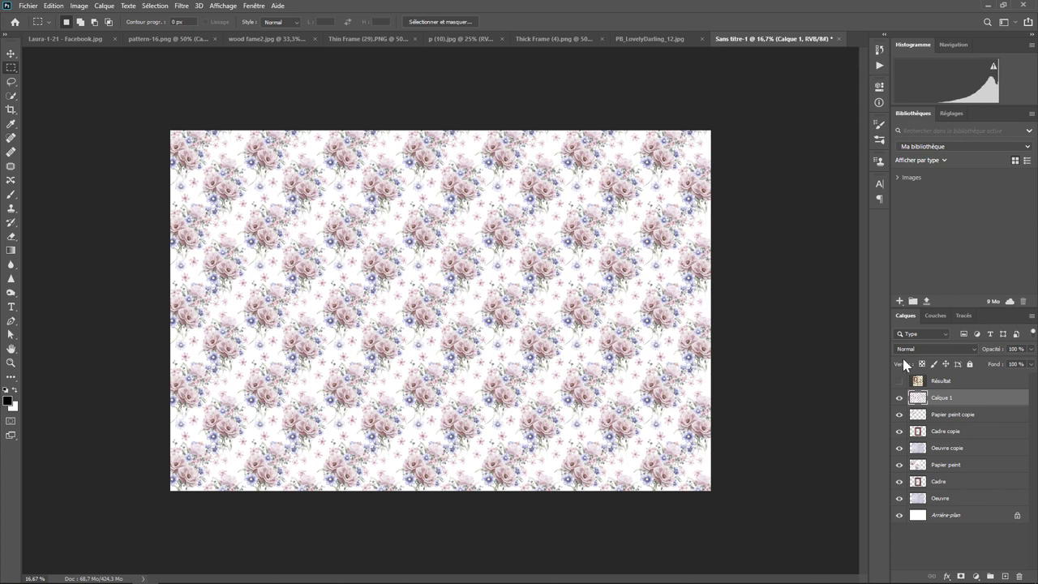
left_click(948, 436)
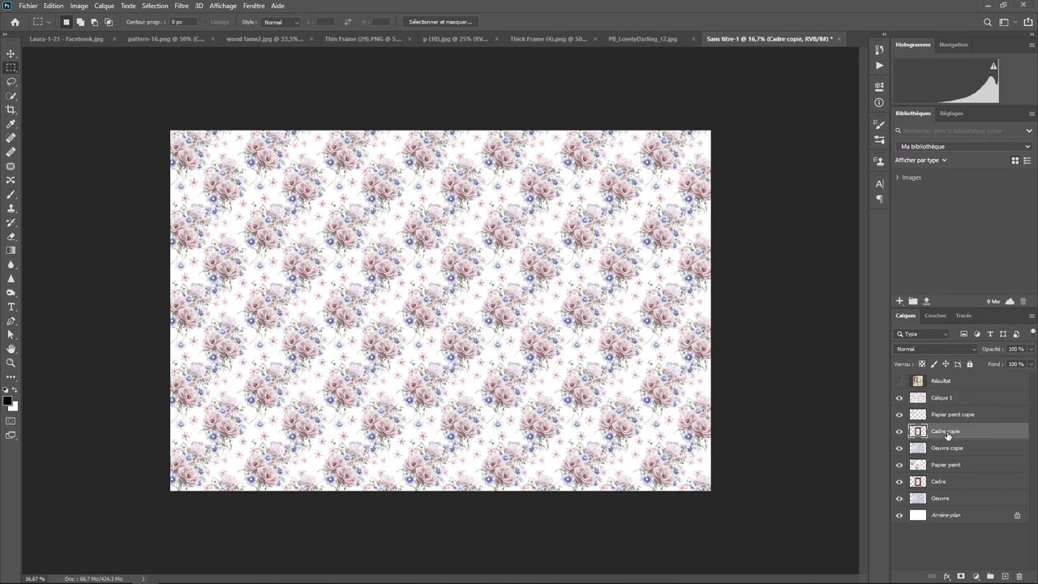
left_click_drag(946, 434, 945, 391)
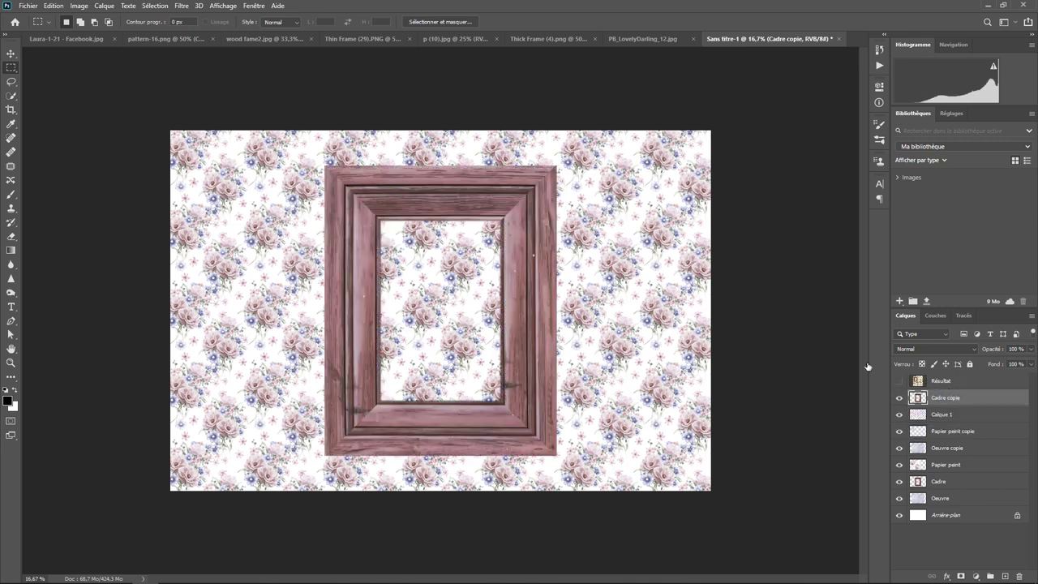
Scale the frame to 45.38% in the upper left, then raise Oeuvre copie above the wallpaper.
left_click(54, 5)
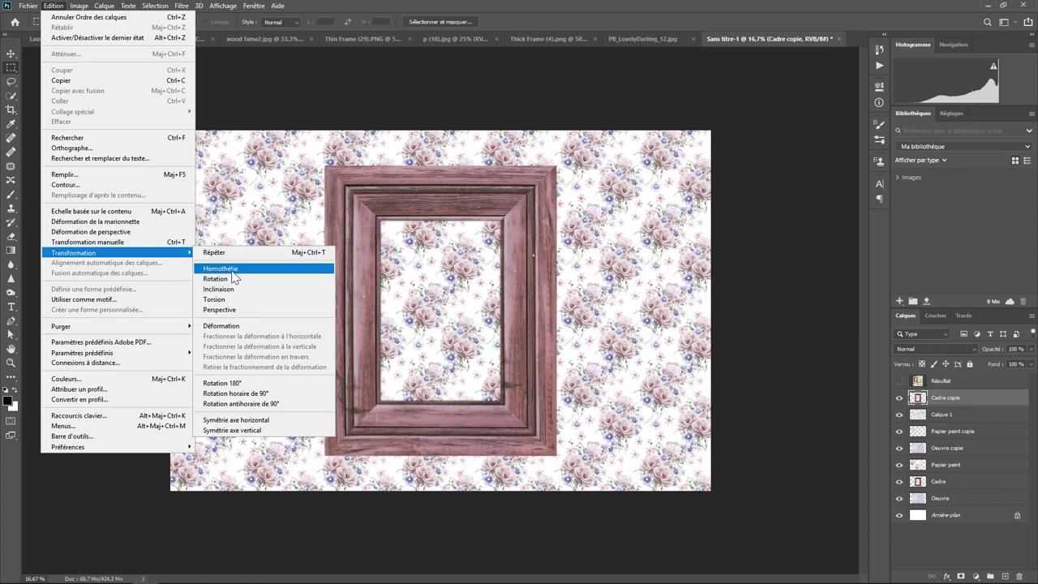
left_click(233, 276)
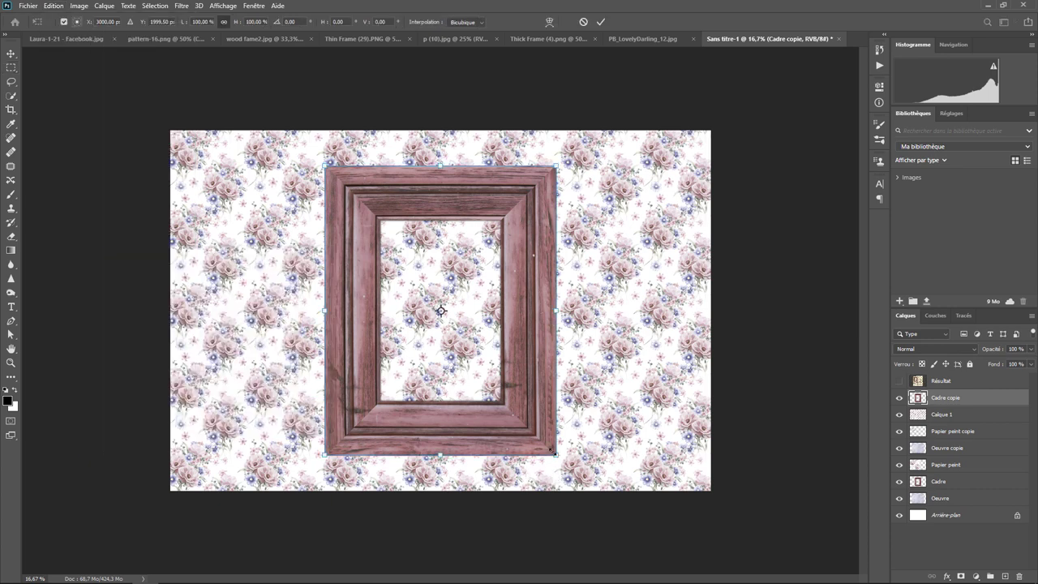
left_click_drag(556, 455, 403, 310)
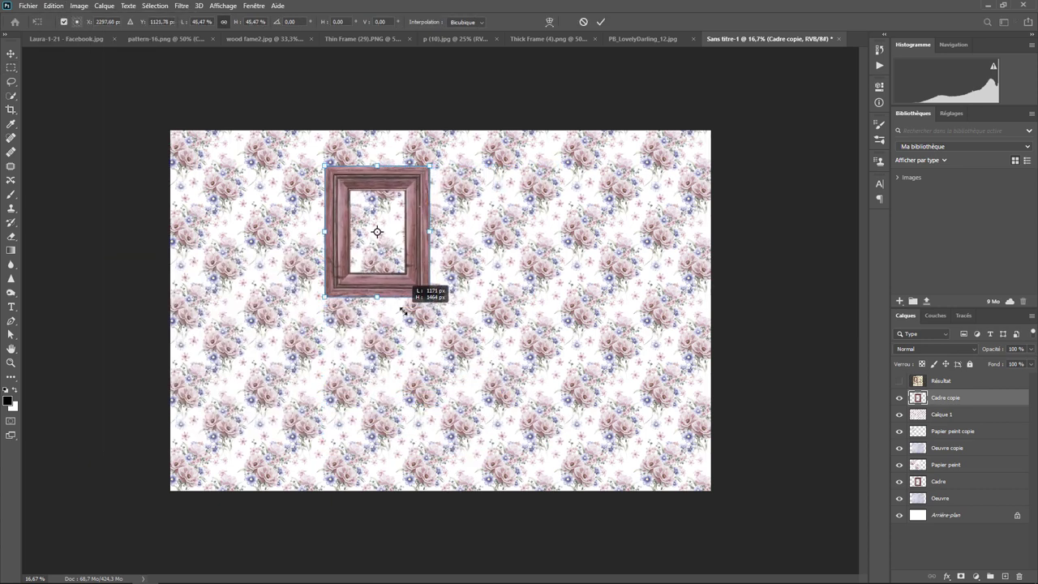
mouse_move(374, 267)
left_mouse_down()
mouse_move(347, 287)
mouse_move(359, 282)
left_mouse_up()
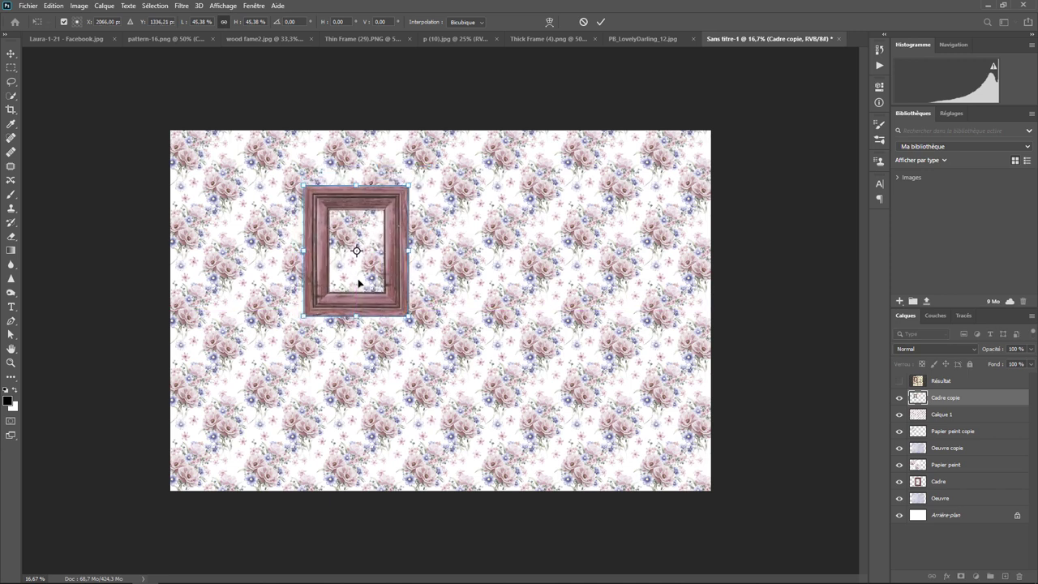
key("Return")
key("m")
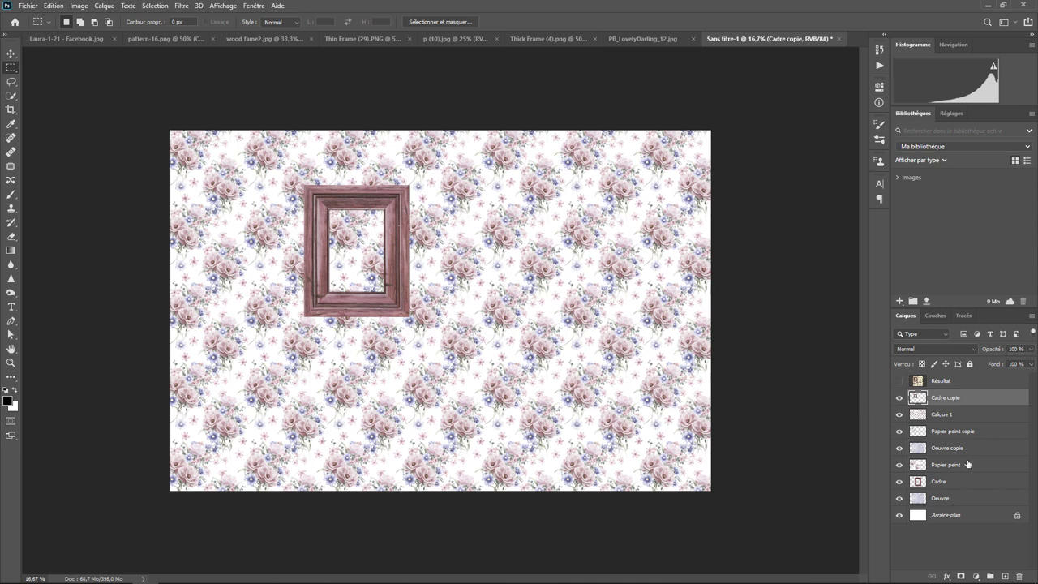
left_click_drag(947, 447, 951, 410)
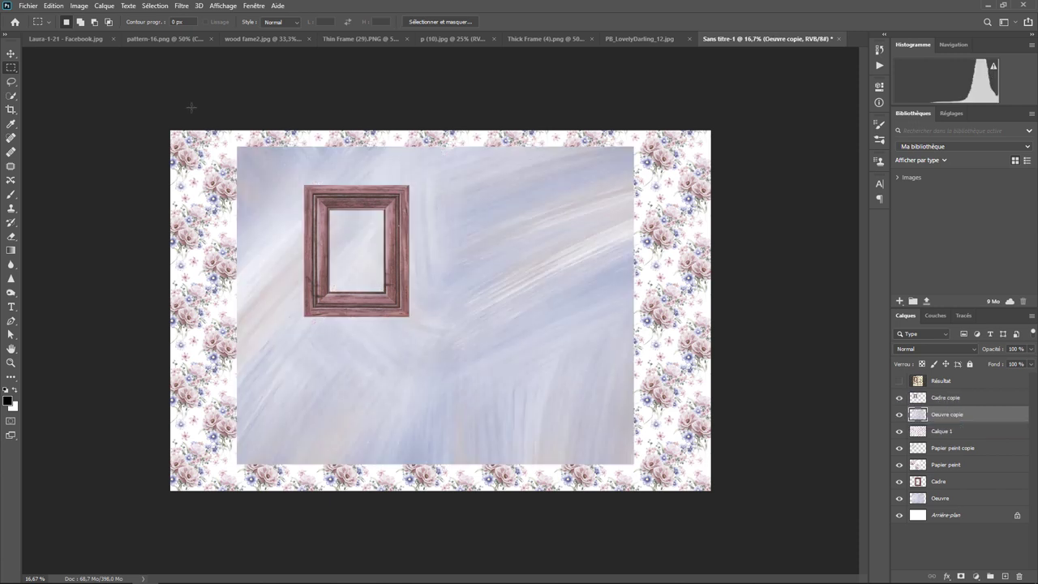
Rotate Oeuvre copie 90° clockwise and scale it to about 24% inside the frame.
left_click(54, 5)
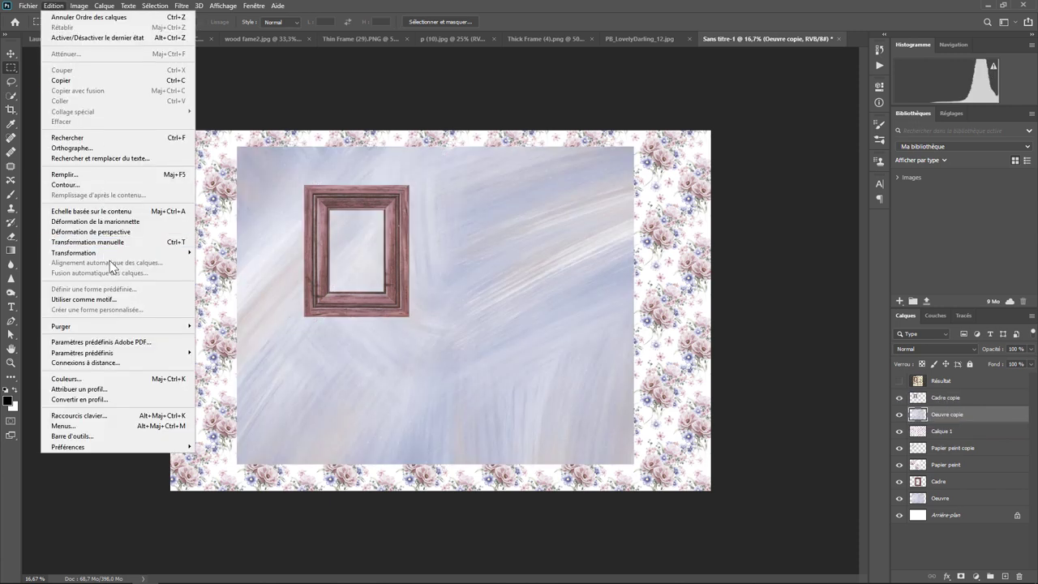
mouse_move(74, 252)
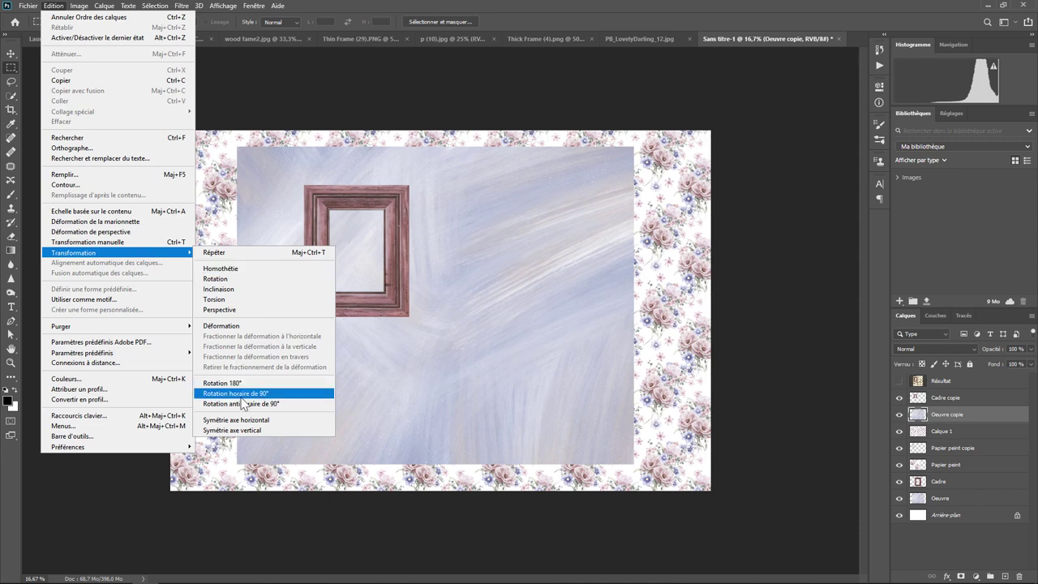
left_click(239, 393)
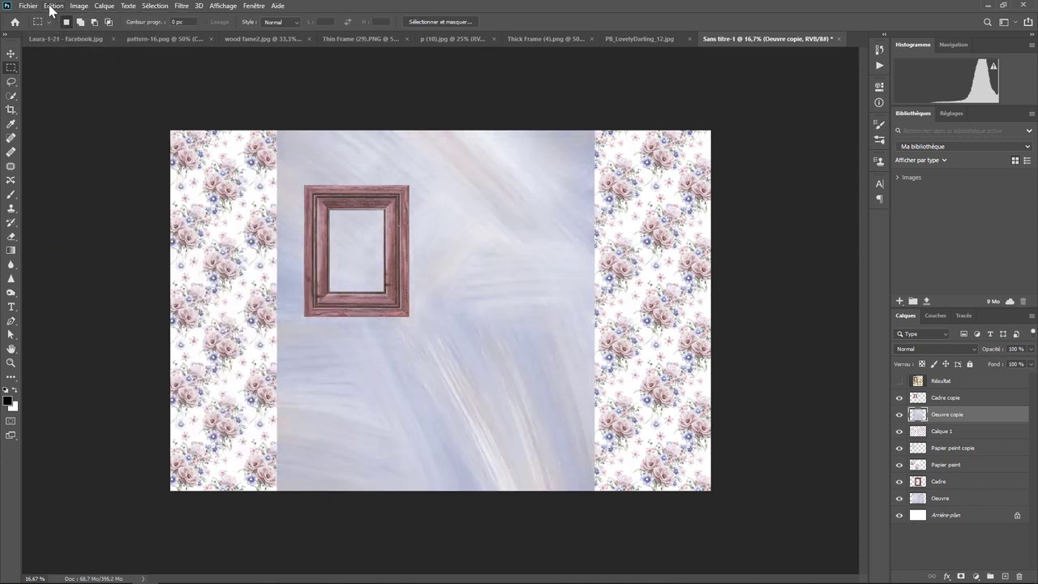
left_click(54, 6)
mouse_move(73, 252)
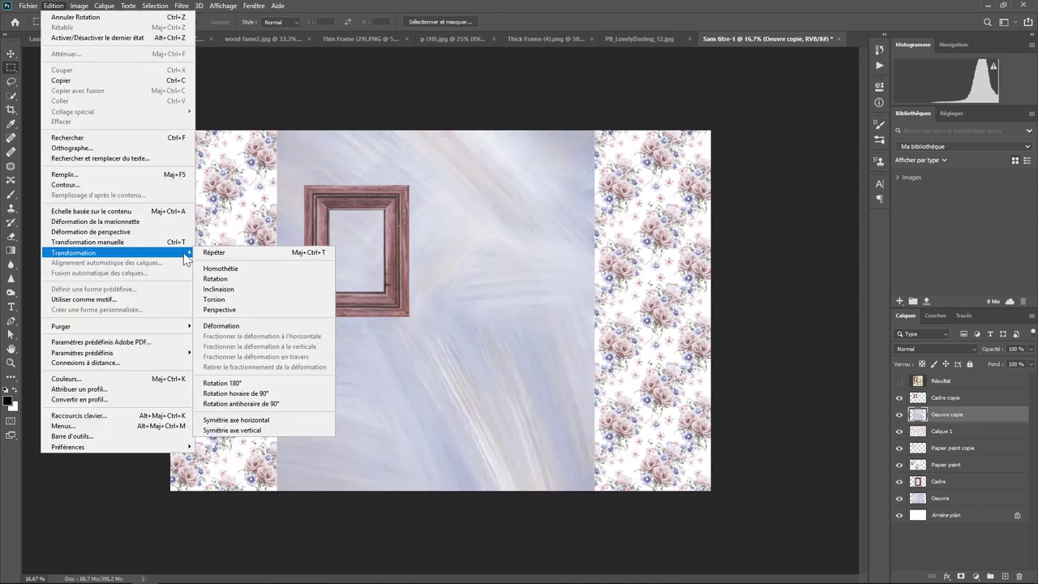
left_click(227, 268)
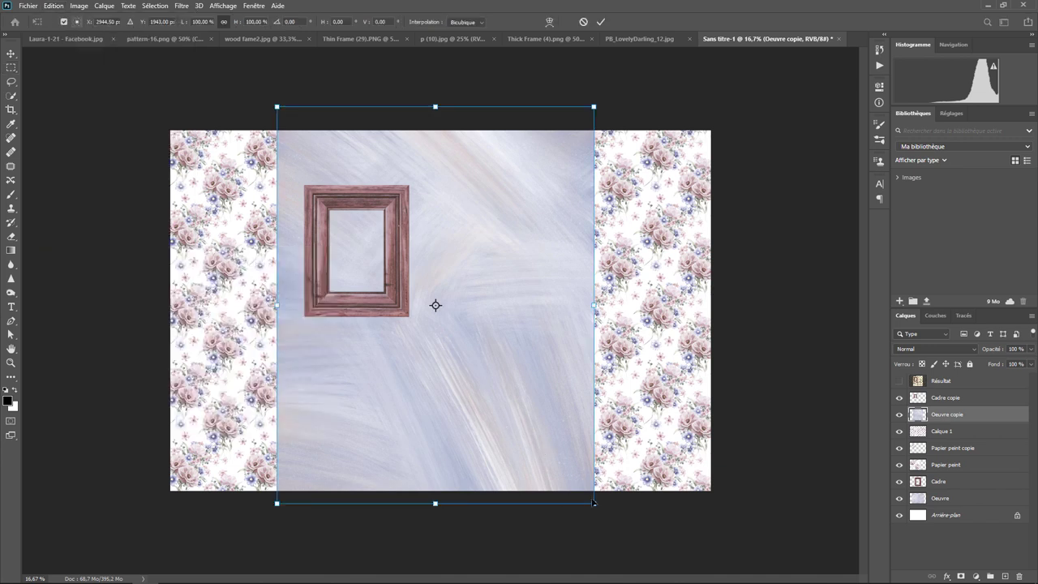
mouse_move(593, 503)
left_mouse_down()
mouse_move(320, 191)
mouse_move(366, 279)
left_mouse_up()
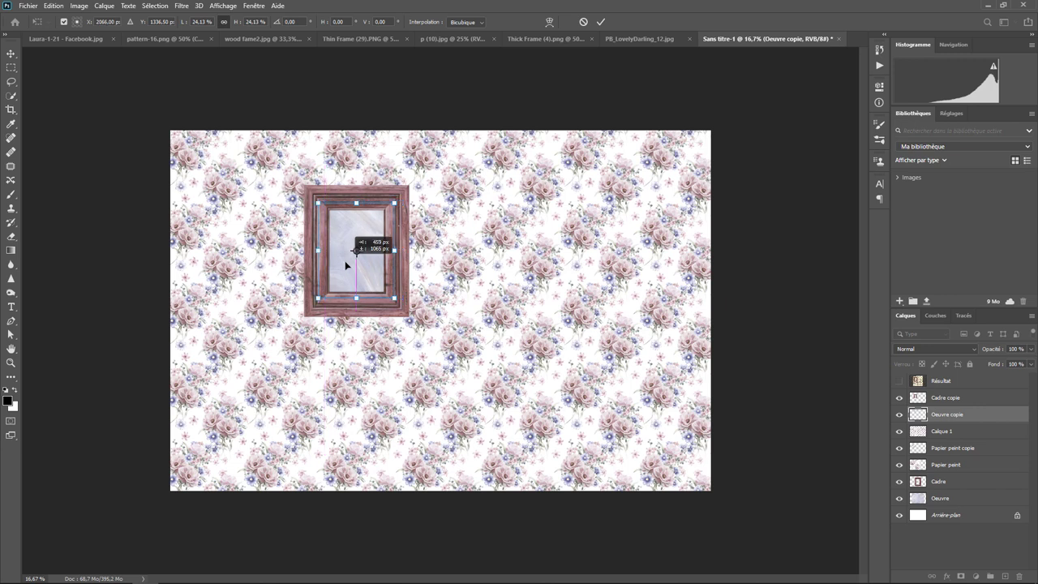
key("Return")
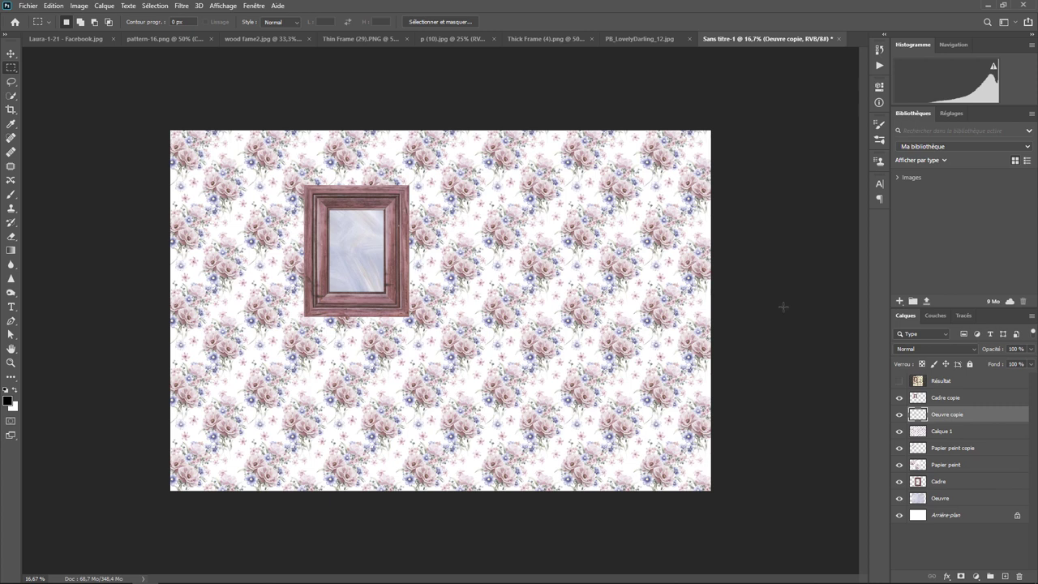
left_click(940, 398)
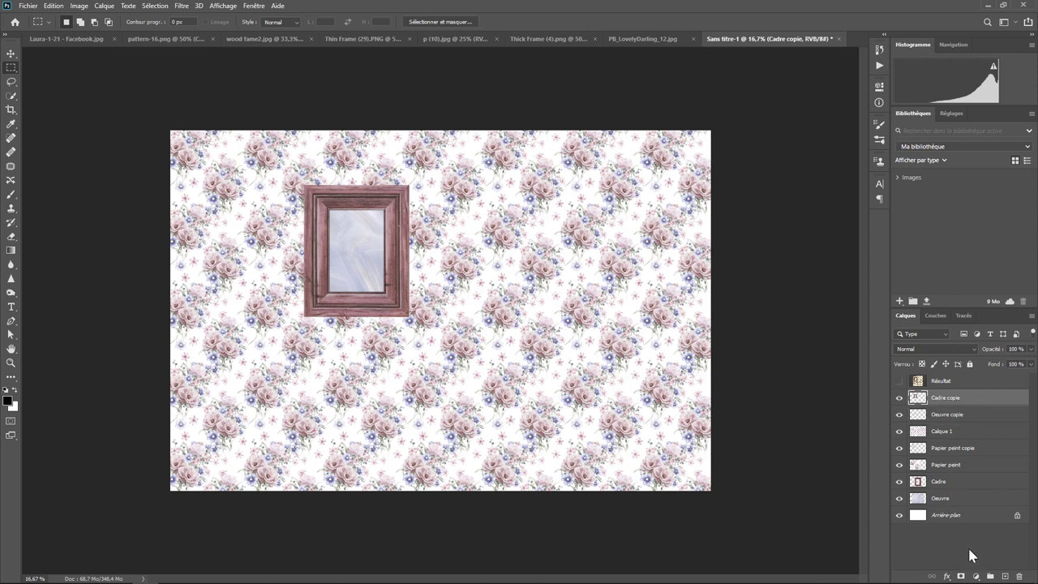
Add a bright yellow Couleur unie fill layer.
left_click(976, 575)
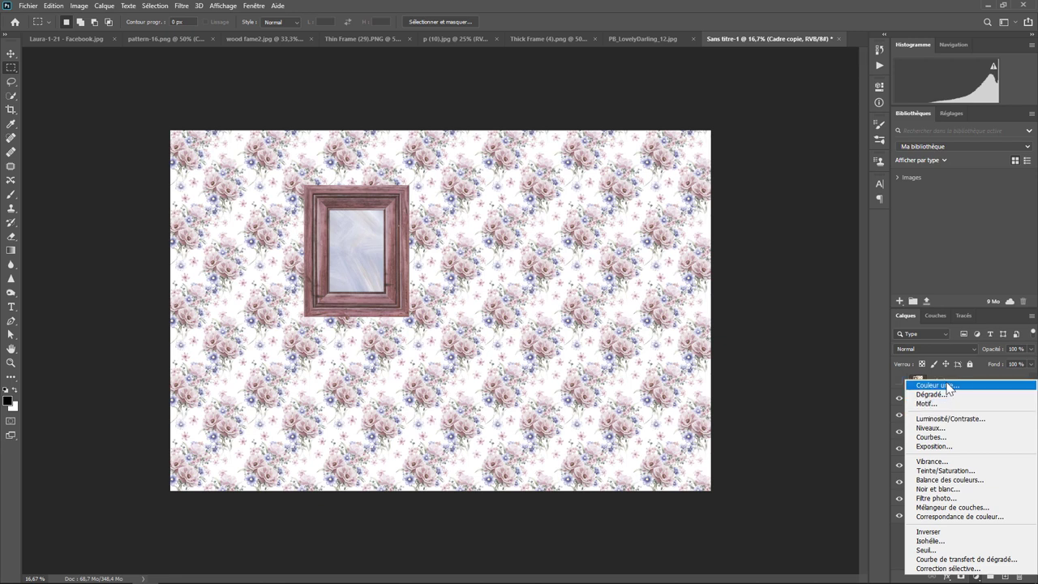
left_click(947, 386)
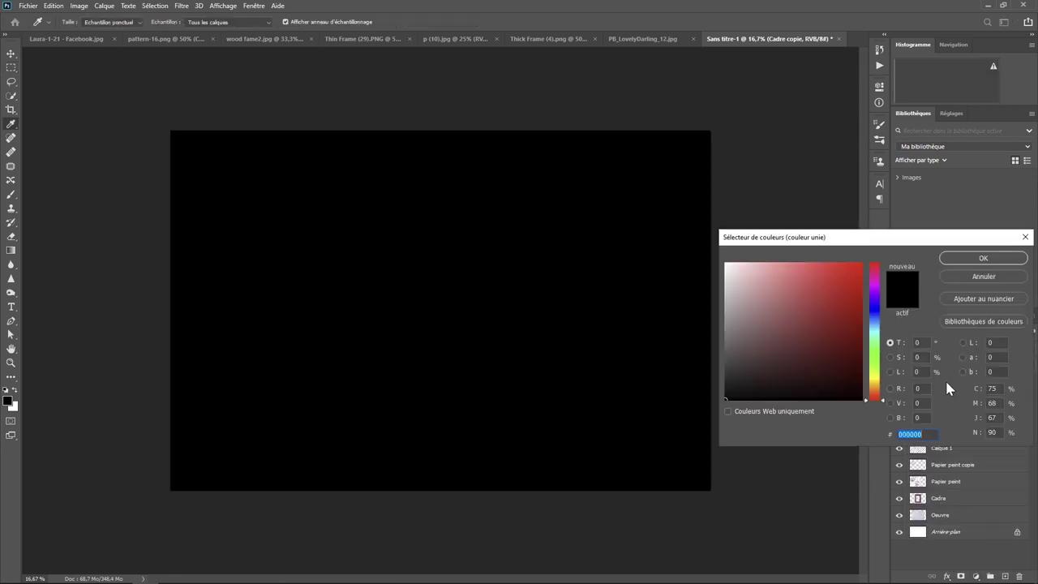
left_click_drag(877, 392, 879, 388)
left_click_drag(846, 297, 867, 264)
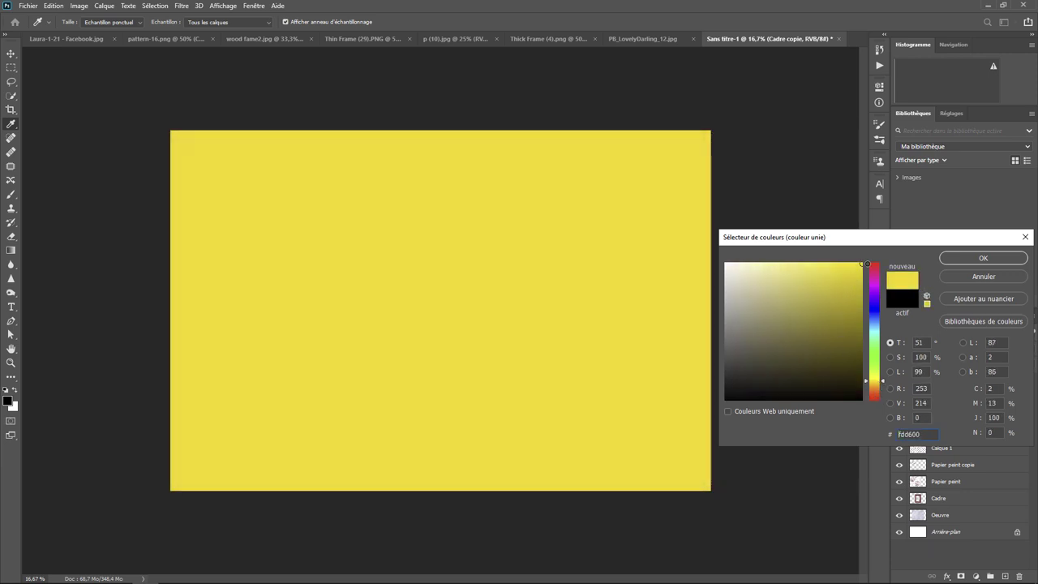
left_click(965, 257)
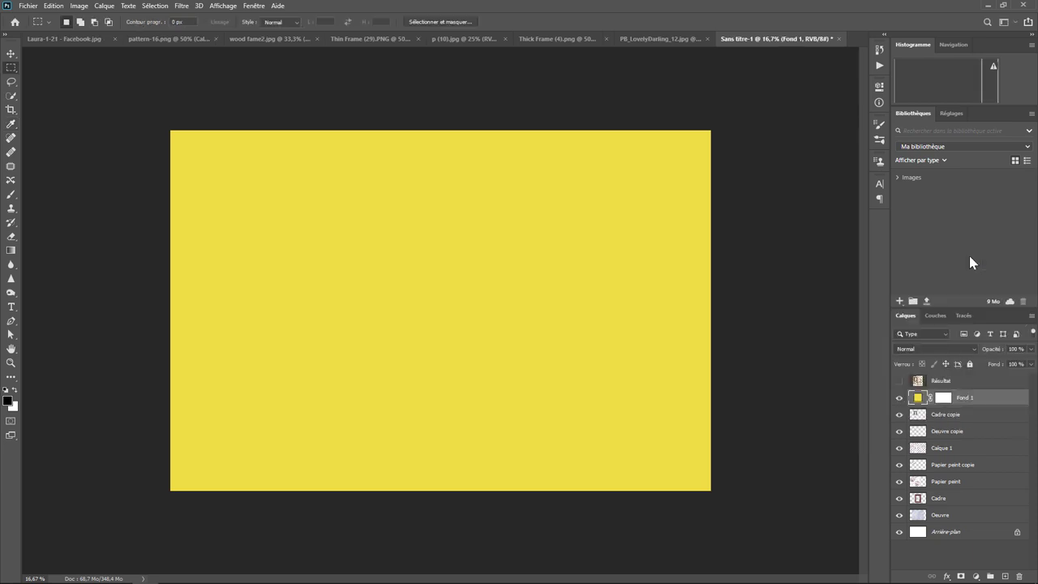
Set the yellow fill layer to Produit blending at 32% opacity.
left_click(941, 349)
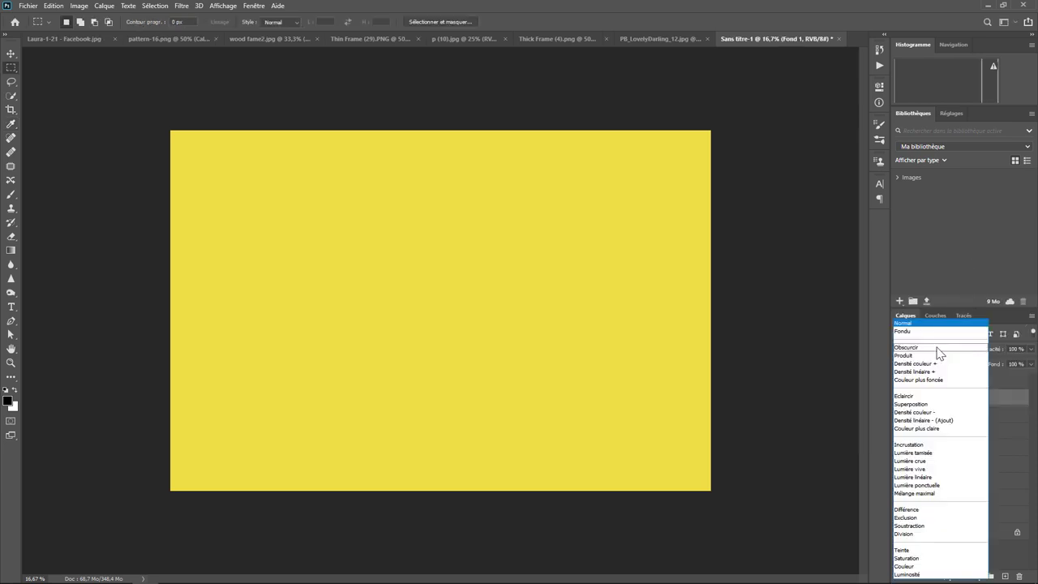
left_click(924, 355)
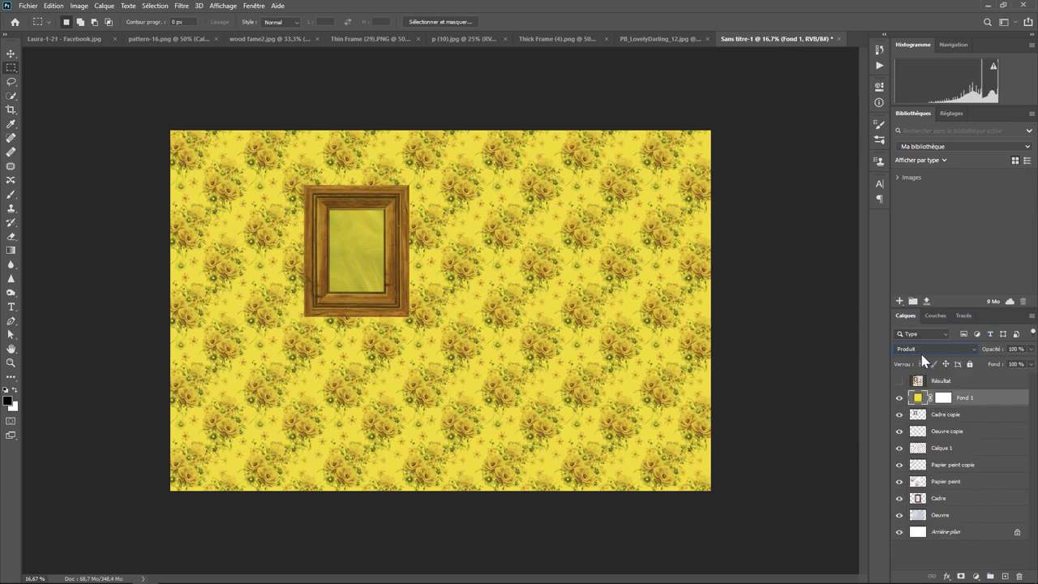
left_click(1031, 349)
left_click_drag(1024, 369, 997, 369)
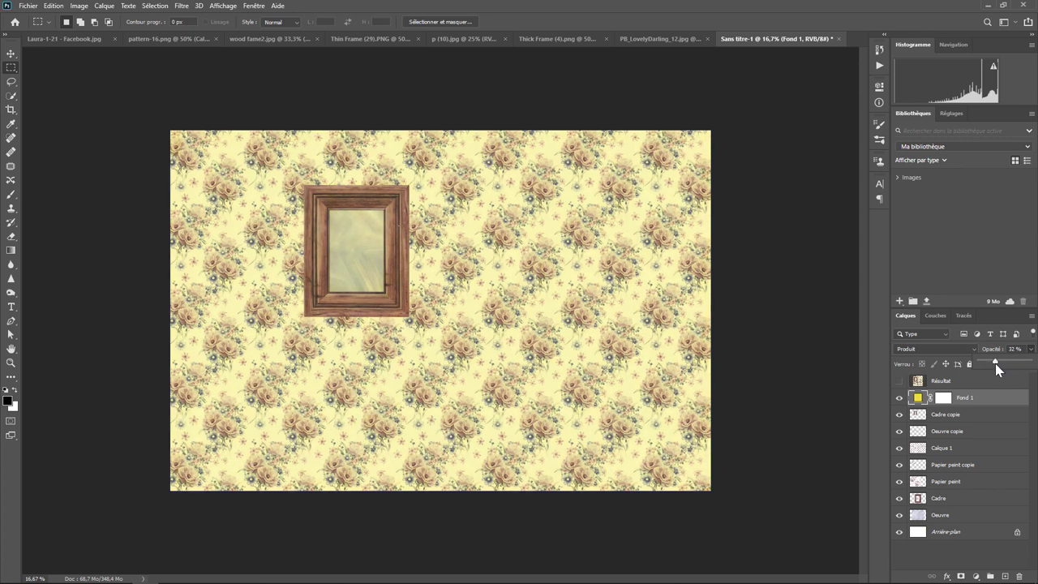
Warm the Fond 1 fill slightly toward orange and lower its opacity to 24%.
left_click(919, 400)
double_click(919, 399)
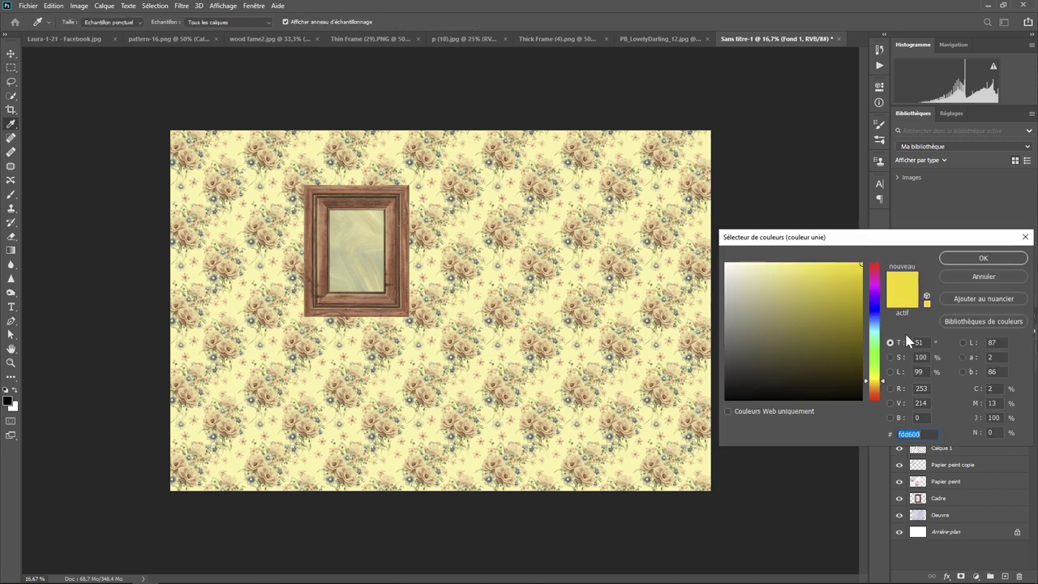
left_click_drag(884, 387, 884, 388)
left_click(972, 262)
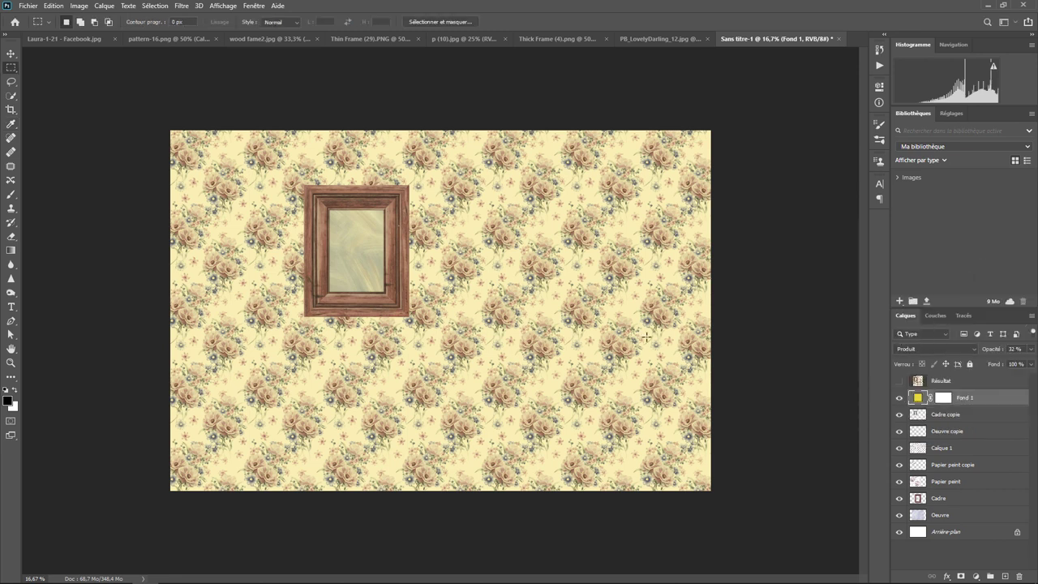
left_click(1031, 350)
left_click_drag(994, 360, 993, 359)
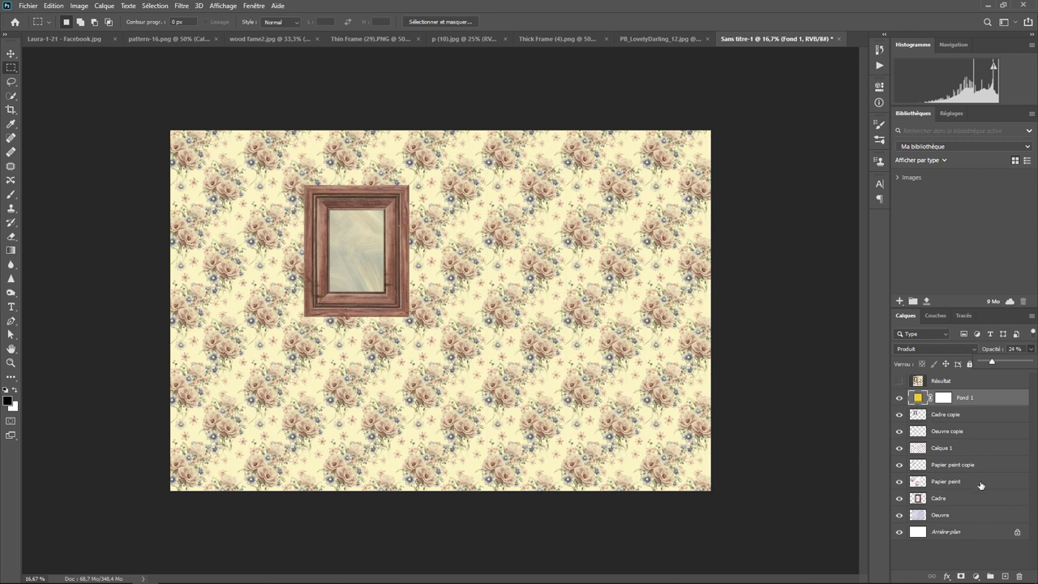
left_click(990, 575)
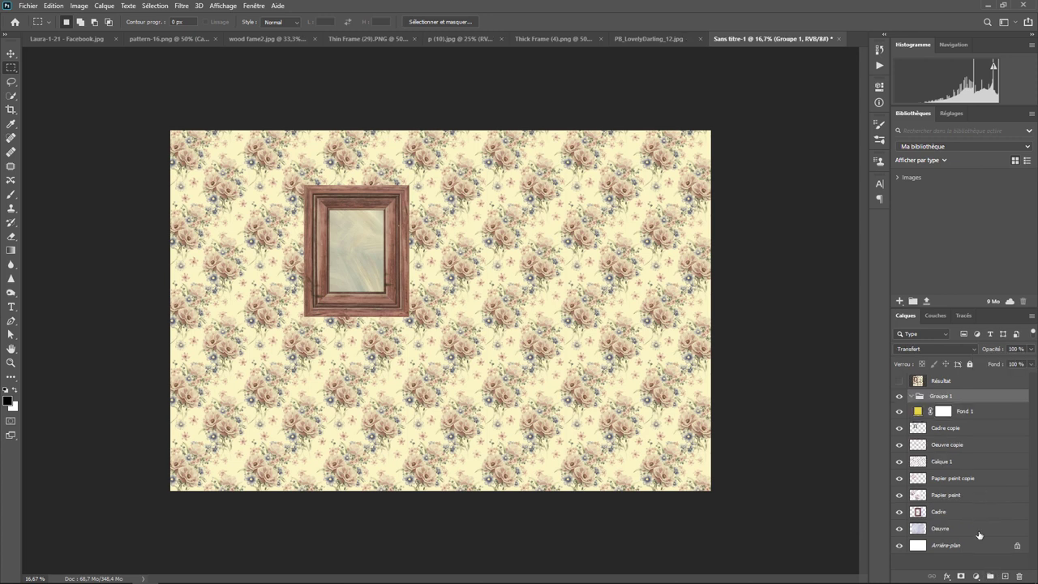
Add Exposition and Teinte/Saturation adjustment layers inside the group.
left_click(977, 575)
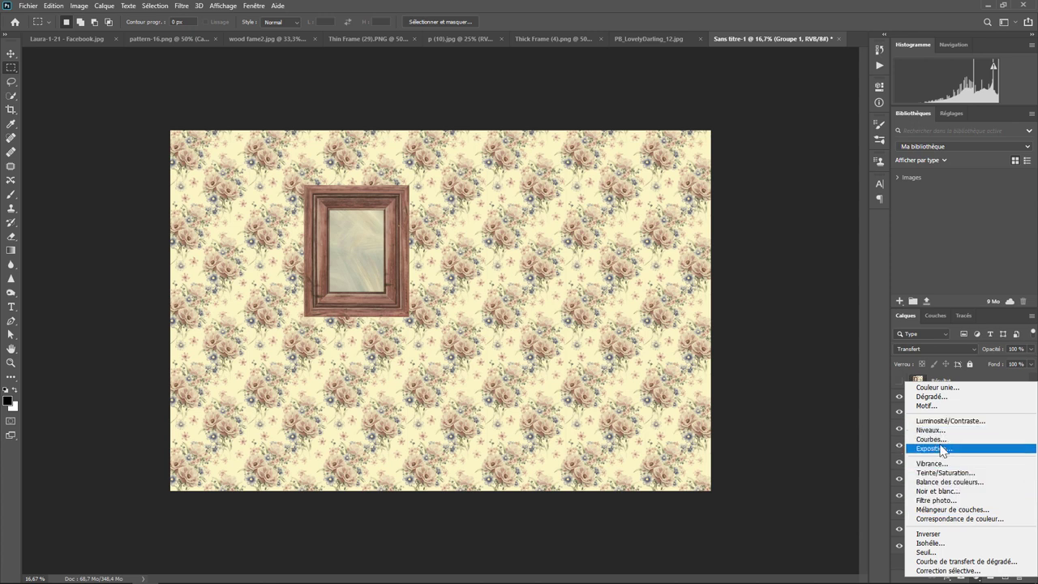
left_click(939, 448)
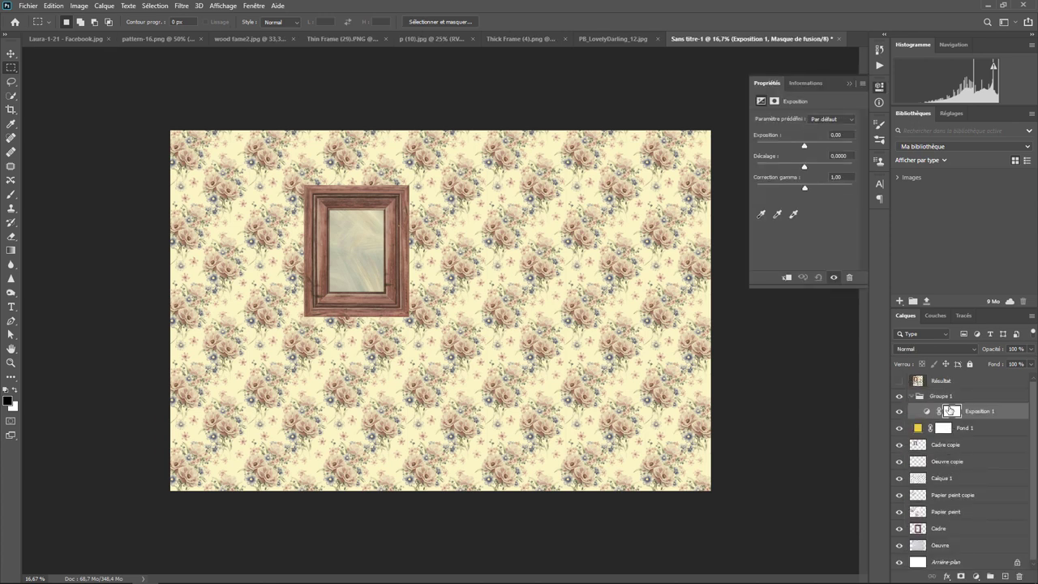
left_click(978, 576)
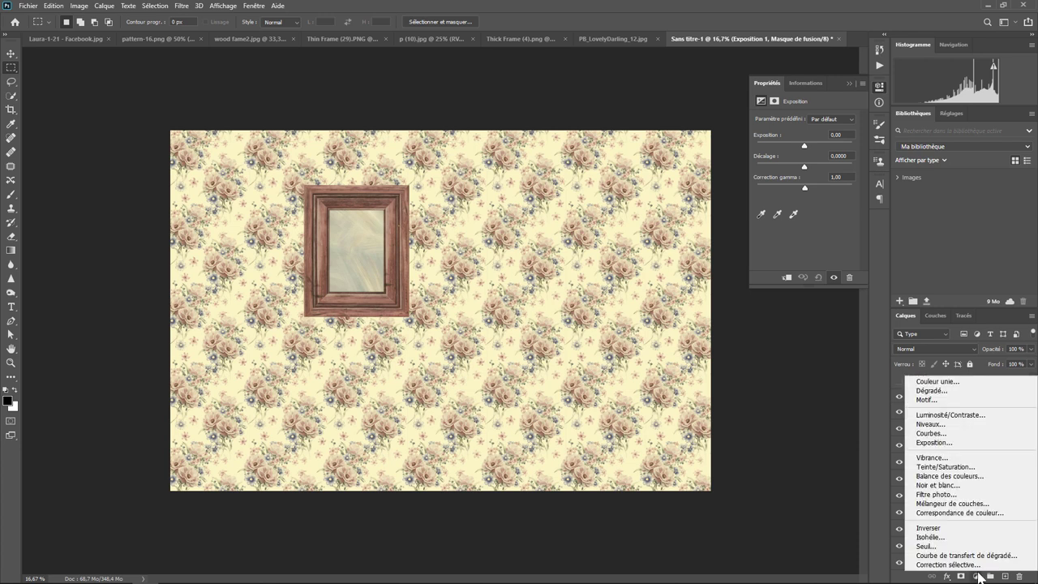
left_click(963, 468)
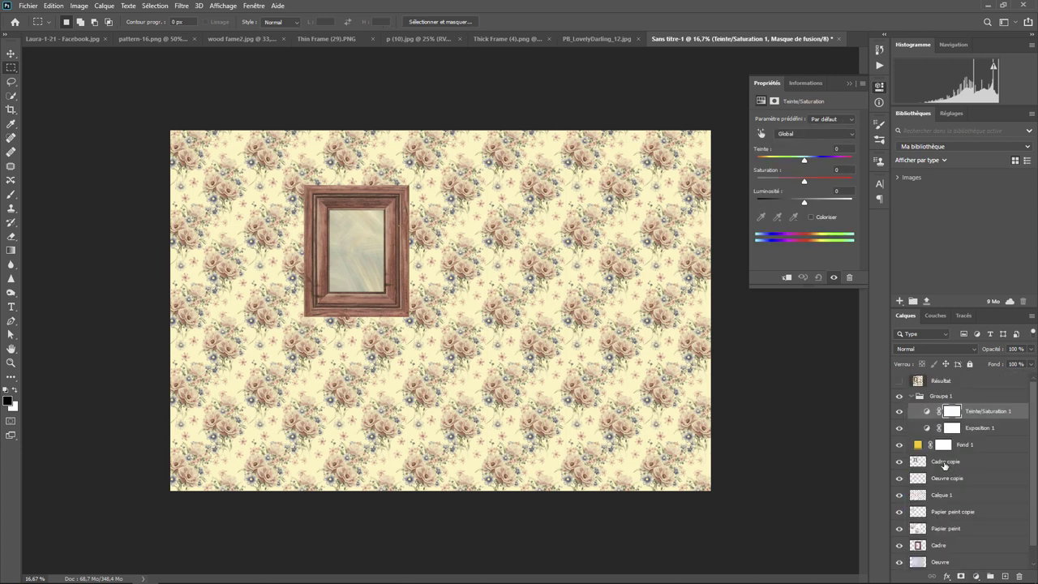
Lower the exposure to darken the wall and set saturation to -44.
left_click(927, 431)
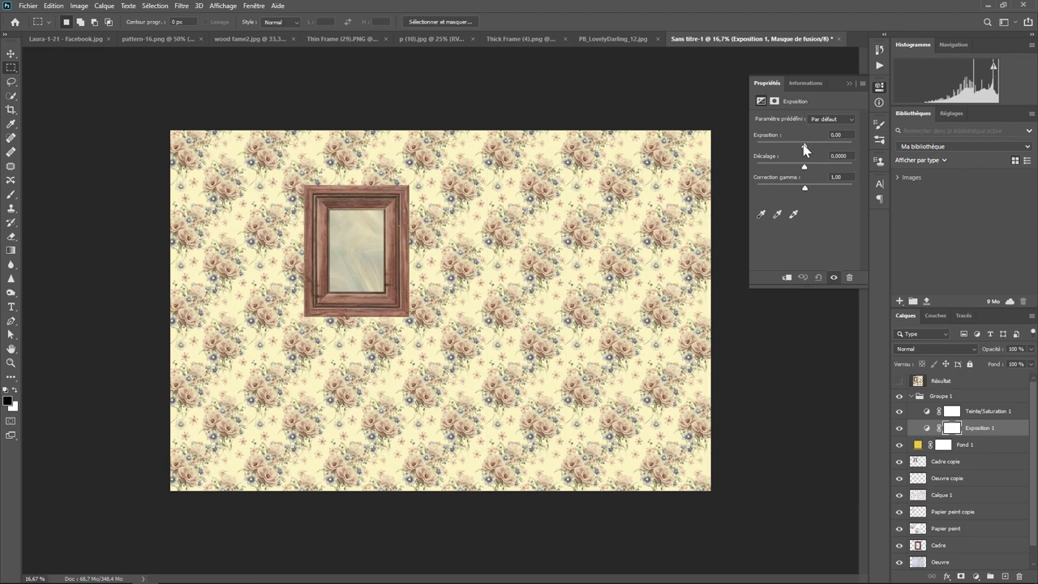
left_click_drag(804, 144, 781, 146)
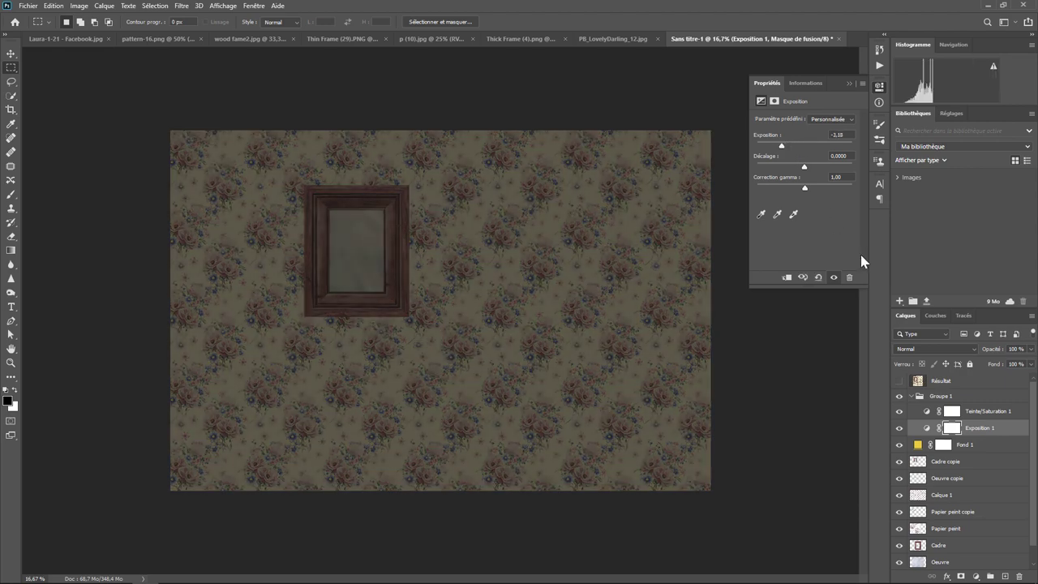
left_click(929, 414)
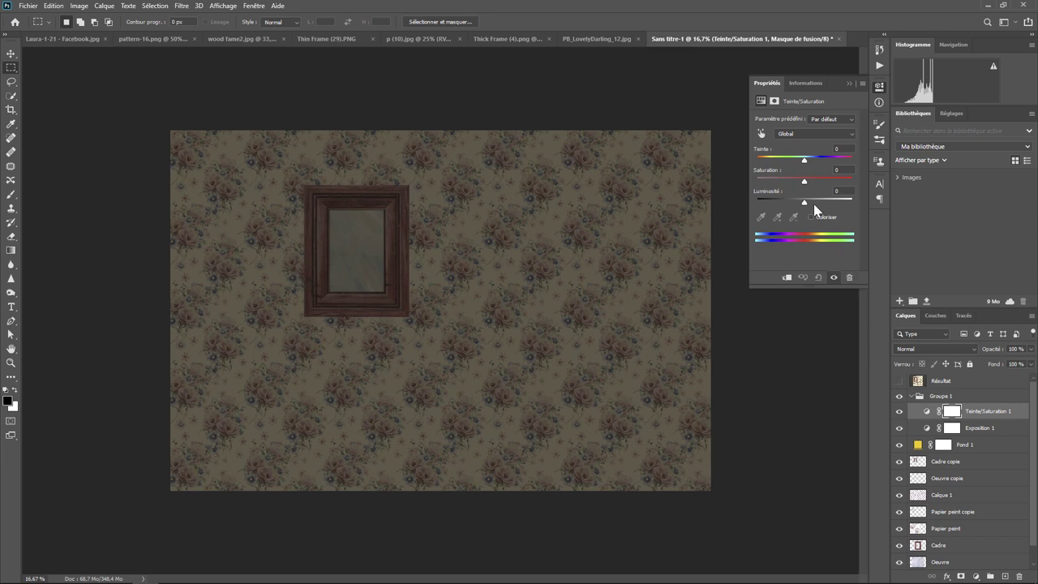
left_click_drag(804, 185, 784, 185)
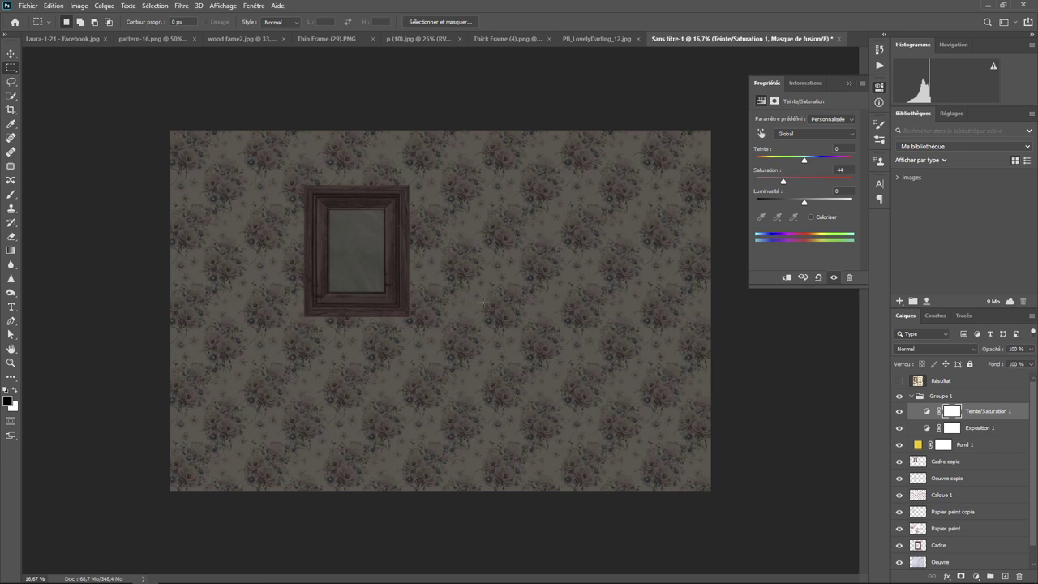
left_click(946, 398)
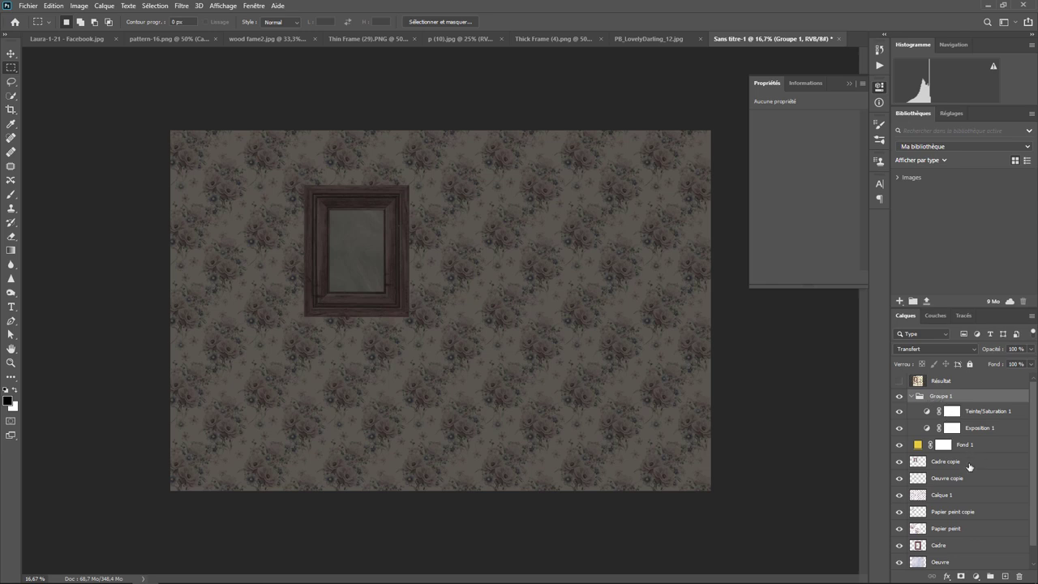
Add a layer mask to Groupe 1 and select four window-pane rectangles in a 2×2 grid.
left_click(962, 577)
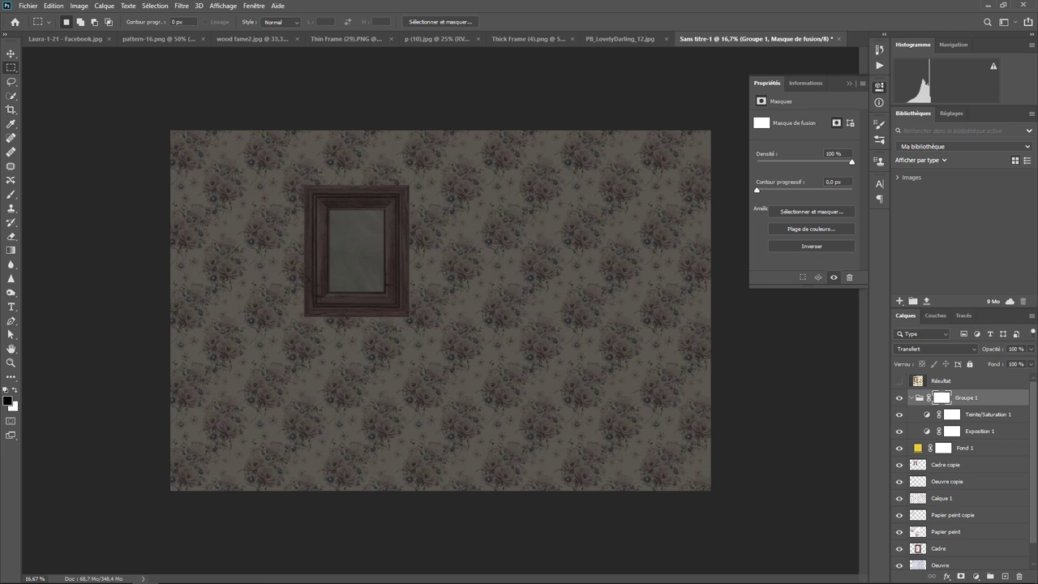
left_click_drag(492, 228, 561, 324)
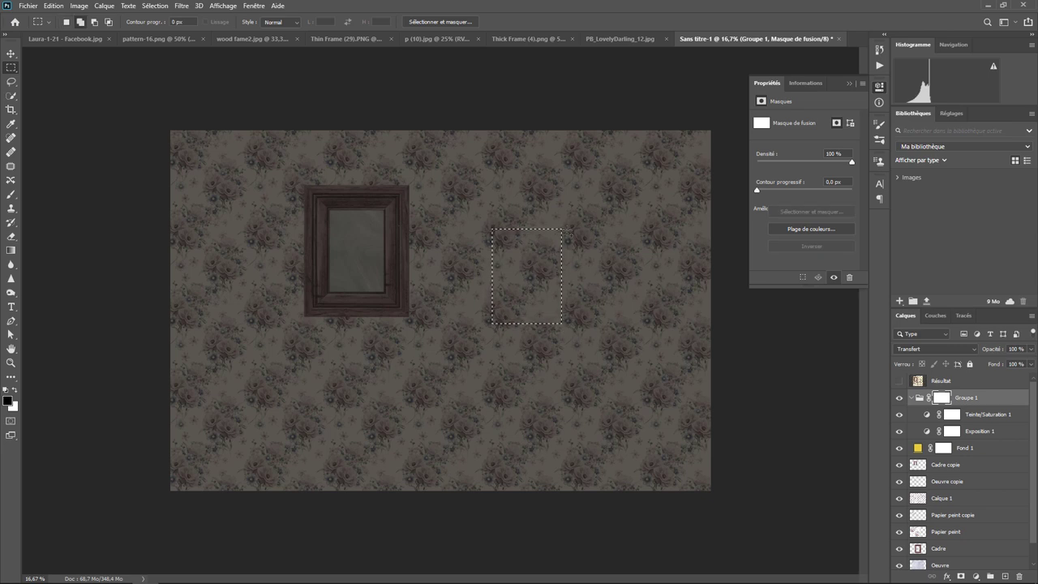
mouse_move(574, 257)
left_mouse_down()
mouse_move(575, 284)
mouse_move(635, 327)
left_mouse_up()
key("ctrl+z")
mouse_move(571, 229)
left_mouse_down()
mouse_move(582, 269)
mouse_move(640, 325)
left_mouse_up()
left_click_drag(566, 231, 492, 326)
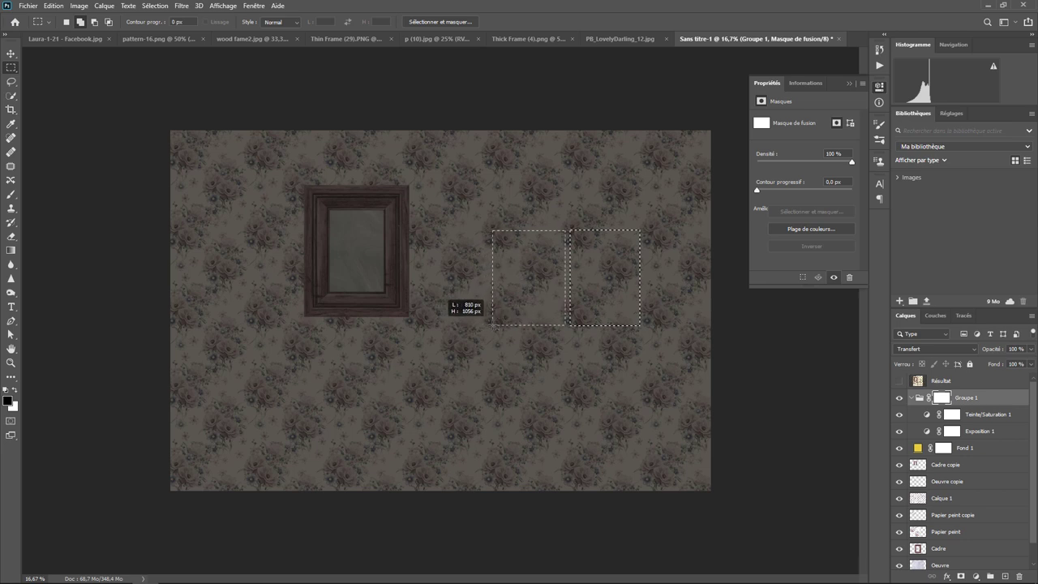
mouse_move(492, 325)
left_mouse_down()
mouse_move(566, 419)
mouse_move(642, 329)
left_mouse_up()
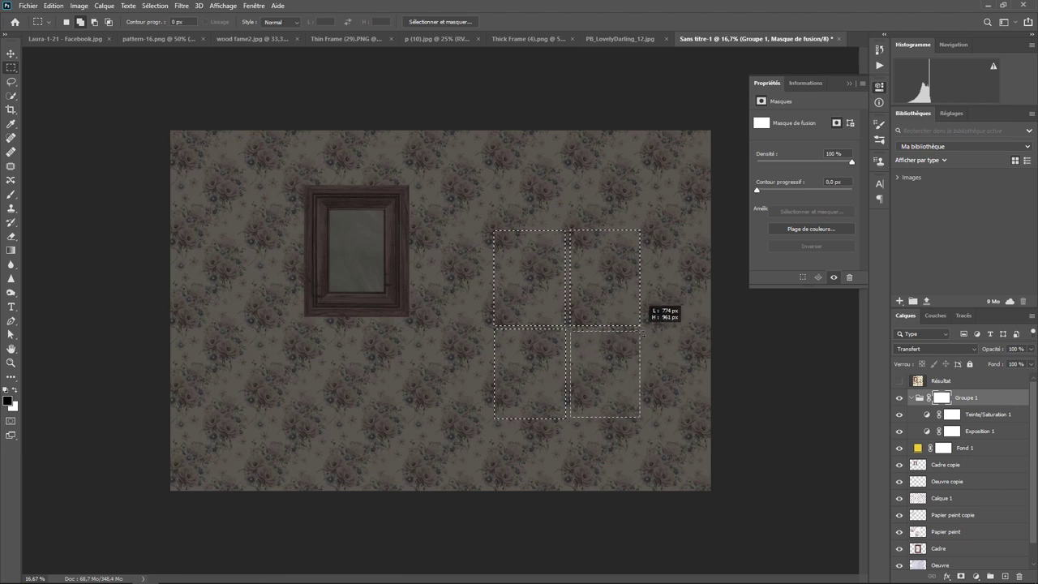
left_click_drag(642, 332, 640, 327)
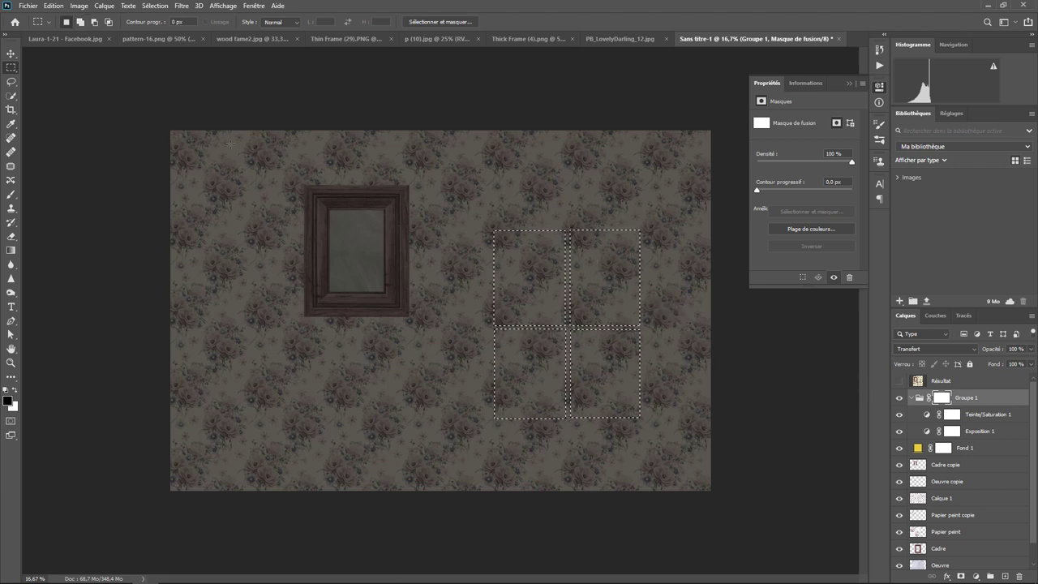
Fill the four-pane selection with black in Groupe 1's mask, then deselect.
left_click(53, 6)
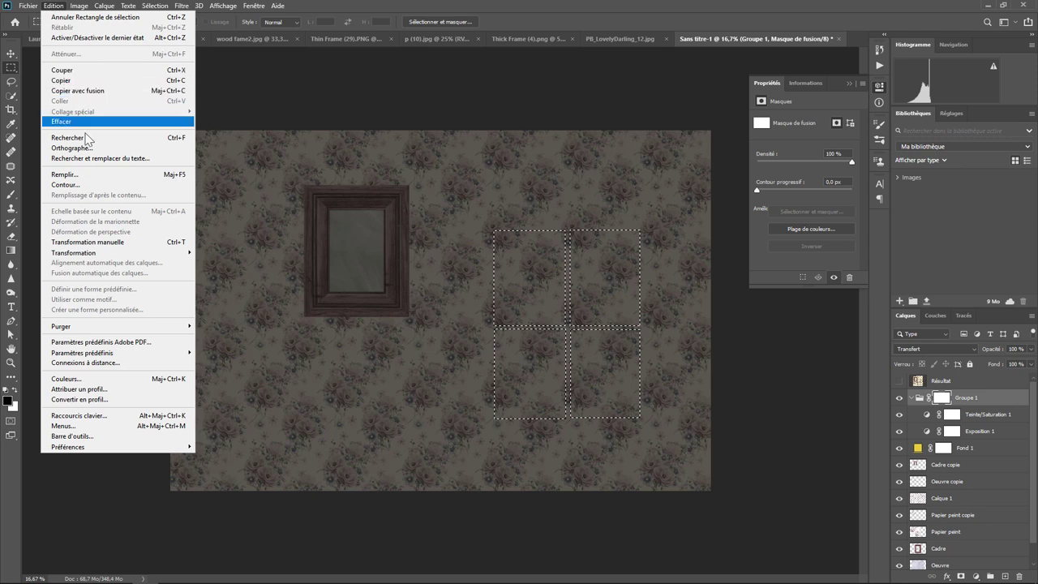
left_click(87, 177)
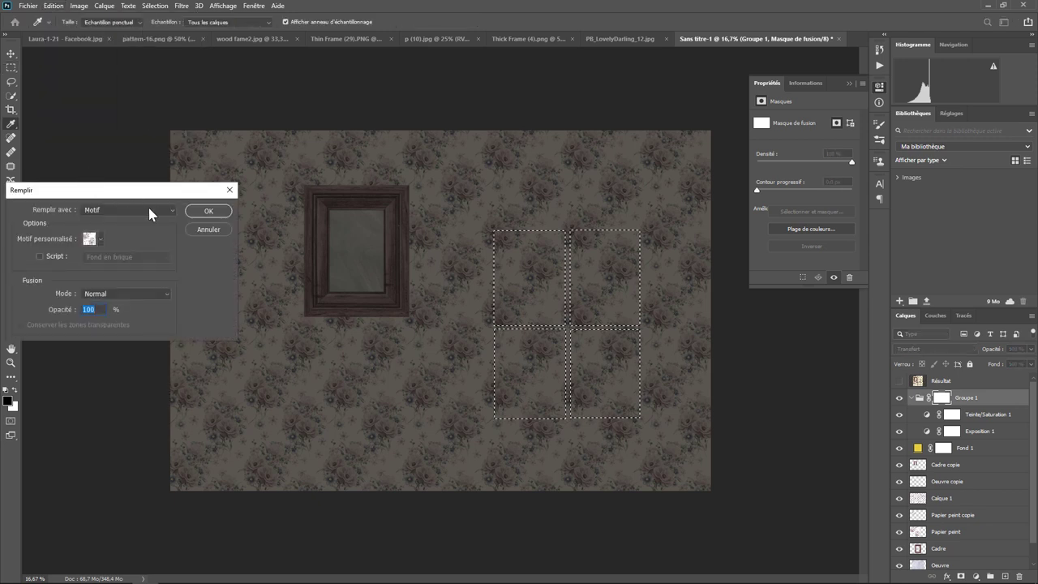
left_click(149, 212)
left_click(109, 293)
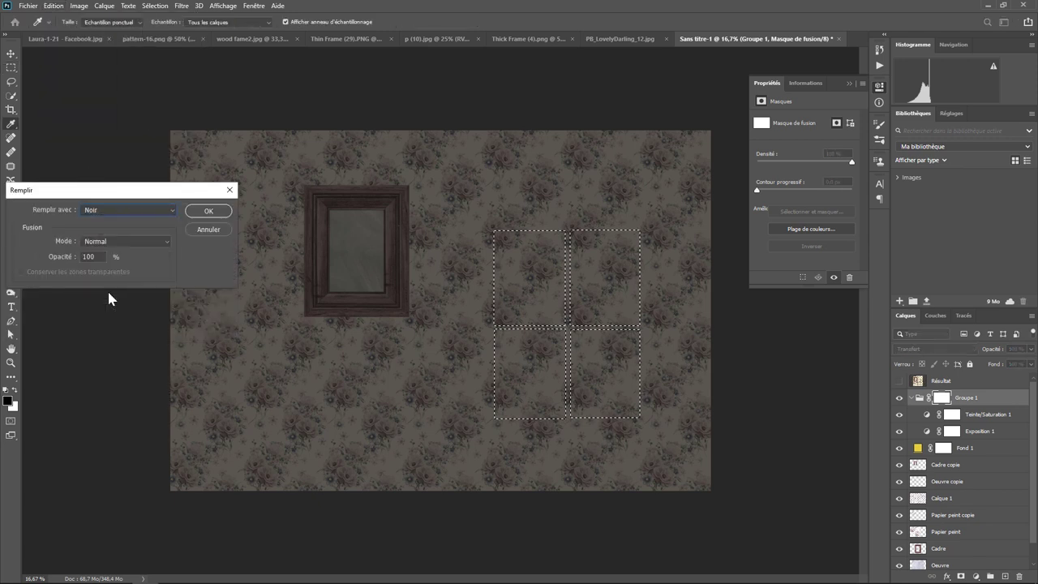
left_click(209, 212)
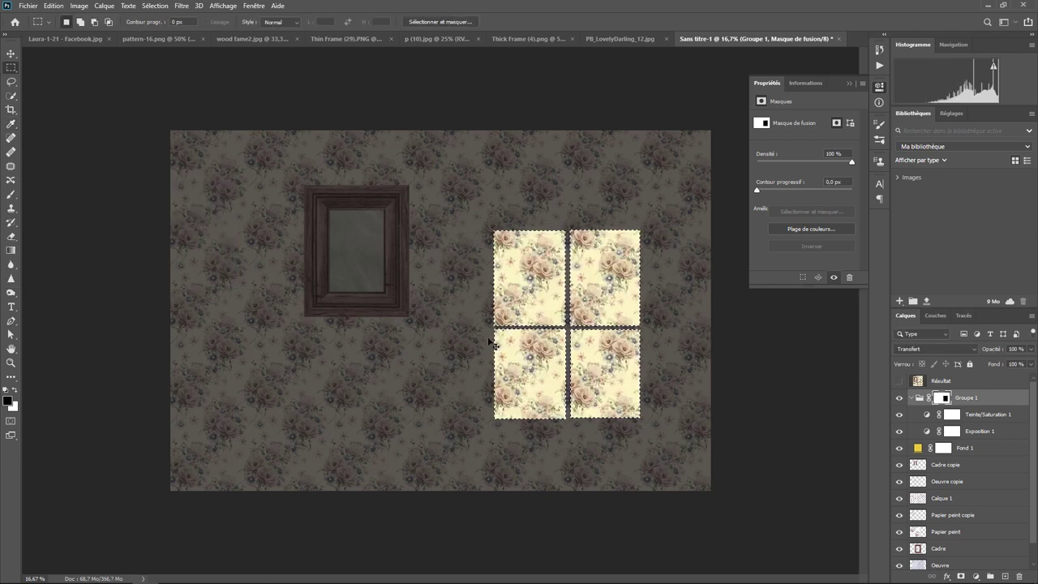
key("ctrl+d")
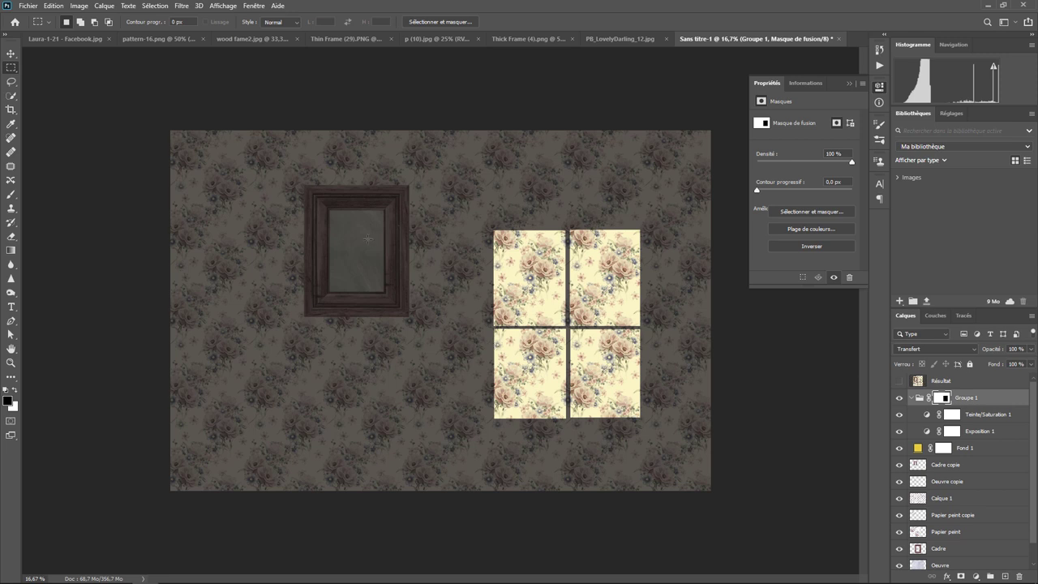
left_click(52, 6)
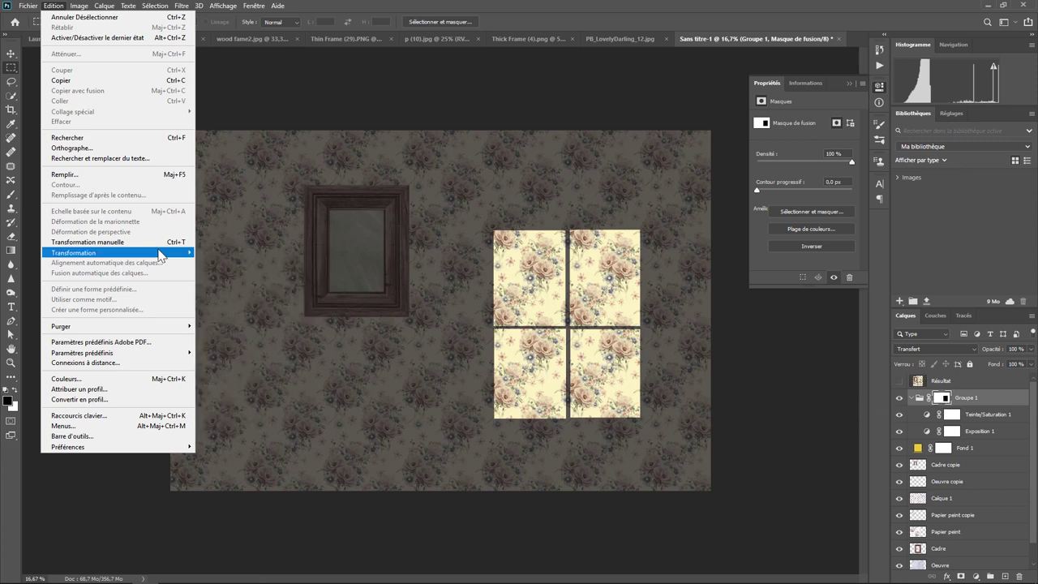
Skew the window light patch, stretching its left edge up and down.
left_click(235, 310)
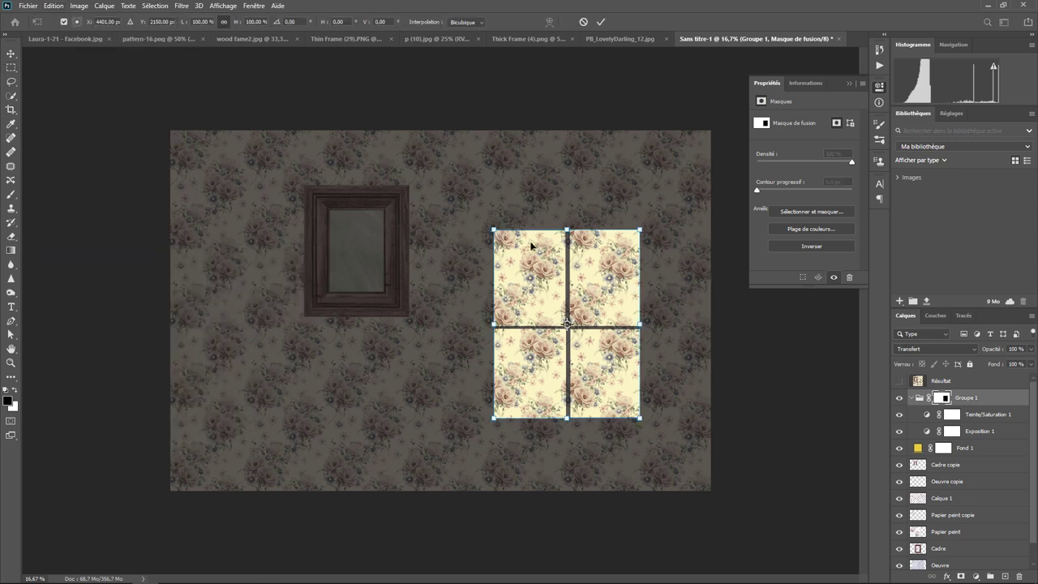
left_click_drag(494, 231, 493, 218)
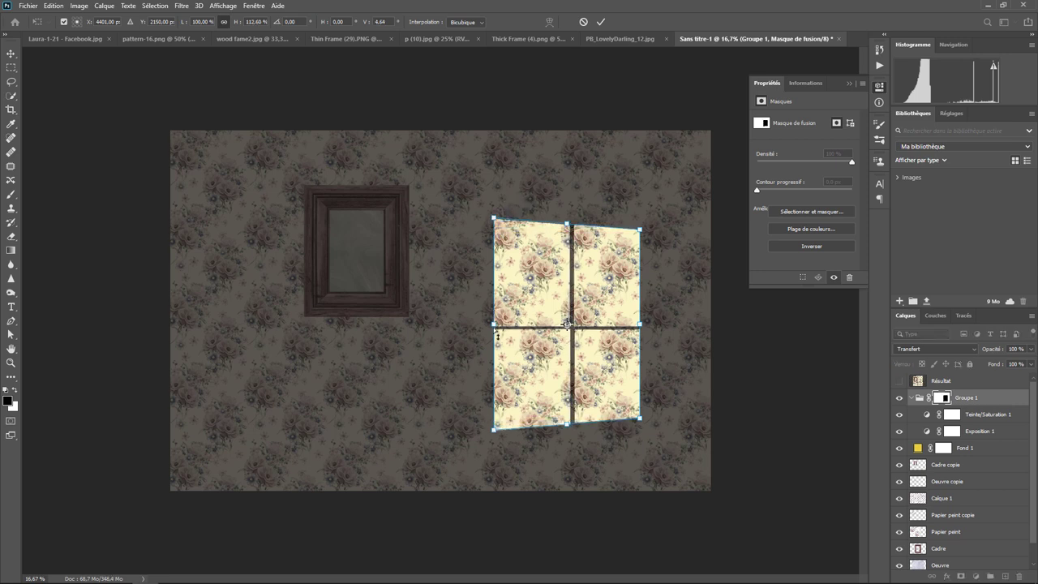
left_click_drag(501, 331, 500, 357)
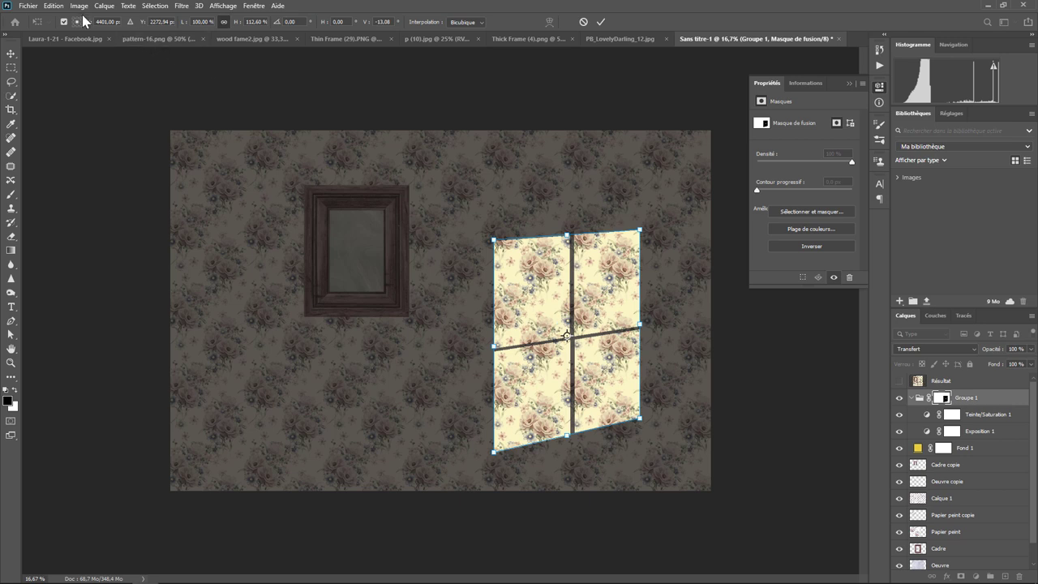
Scale the light patch larger toward the upper left and reposition it over the painting.
left_click(53, 5)
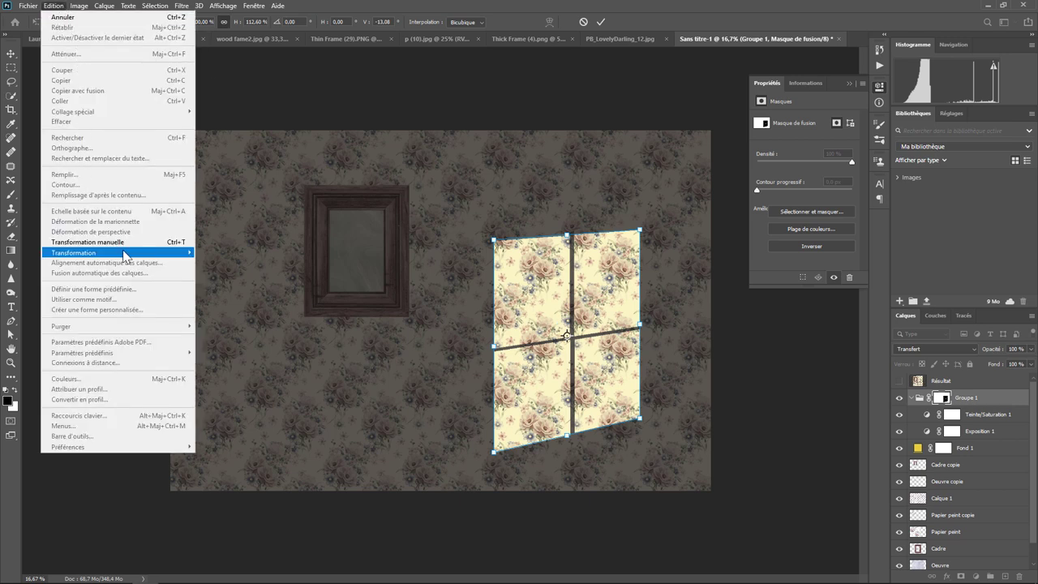
mouse_move(73, 252)
left_click(232, 271)
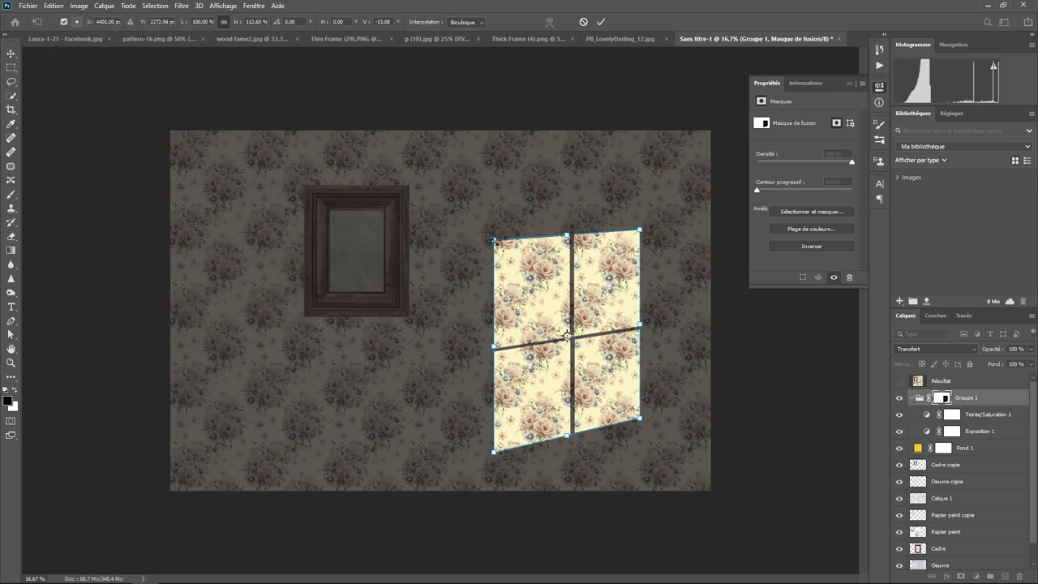
mouse_move(482, 257)
left_mouse_down()
mouse_move(459, 221)
mouse_move(383, 264)
left_mouse_up()
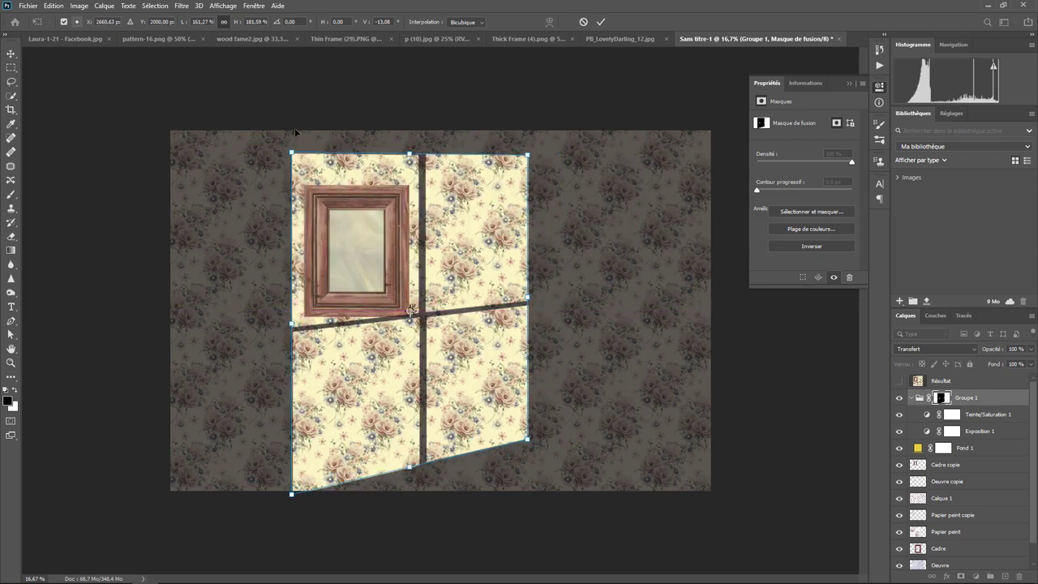
left_click_drag(291, 151, 284, 144)
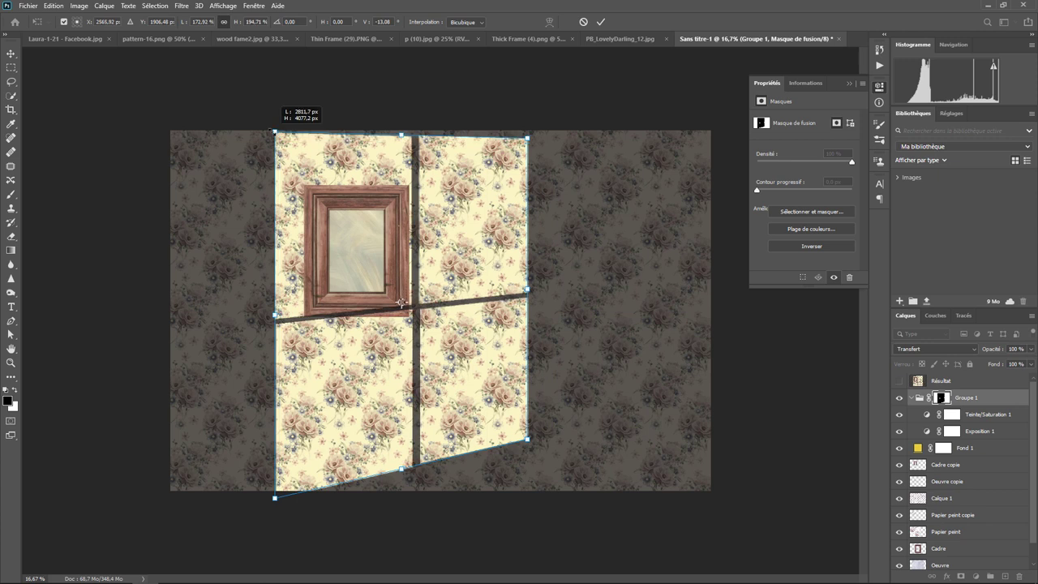
left_click_drag(443, 231, 450, 237)
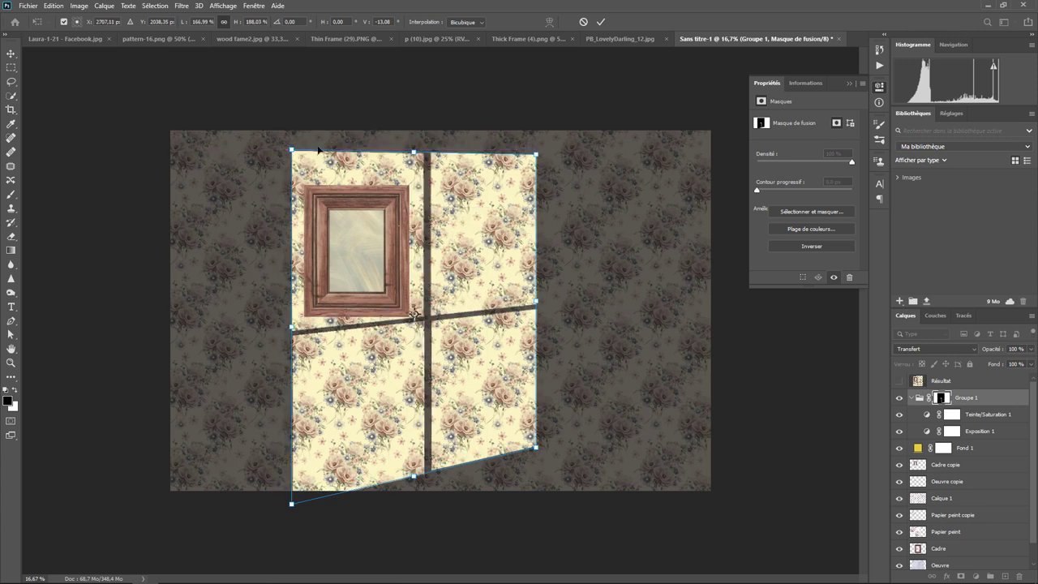
left_click_drag(293, 150, 268, 120)
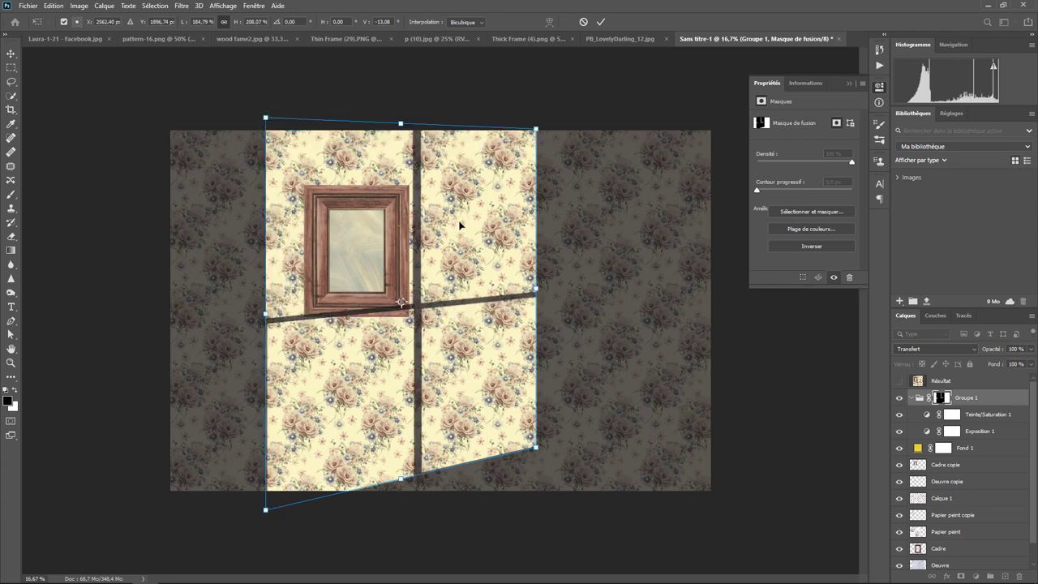
left_click_drag(462, 225, 460, 244)
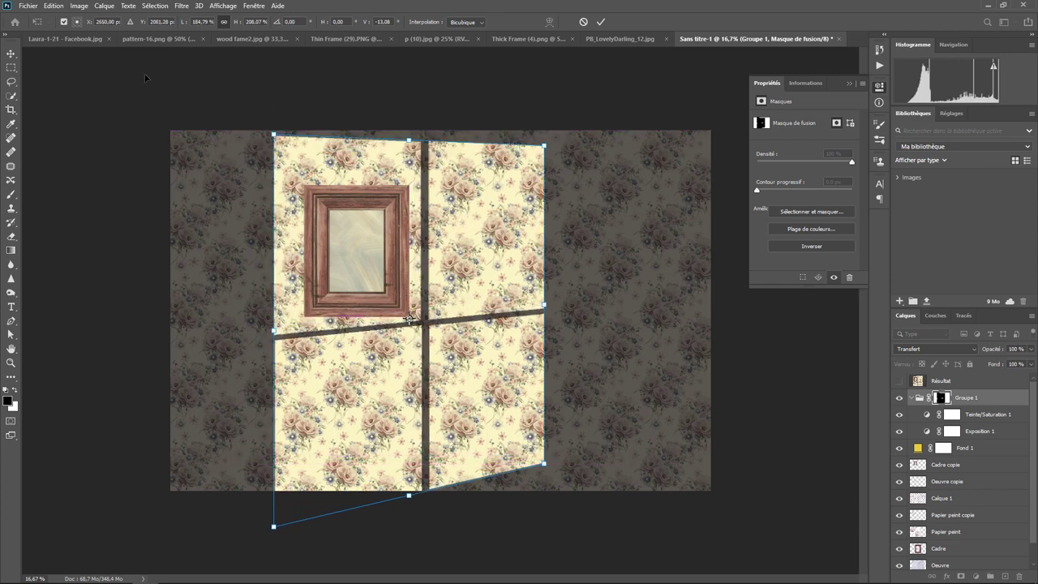
Angle the light patch in perspective by pulling its left edge down, then commit.
left_click(53, 6)
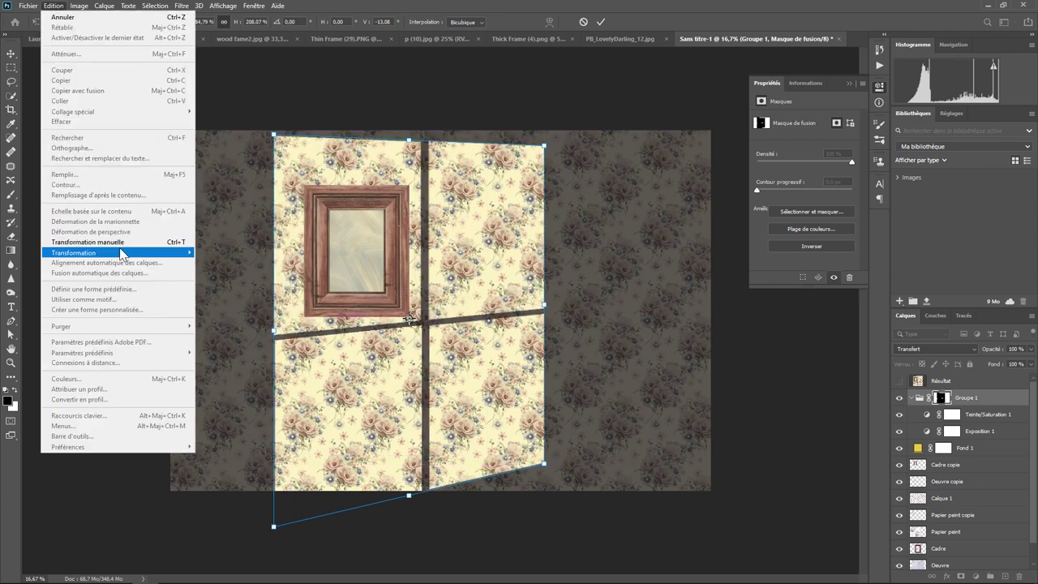
left_click(233, 310)
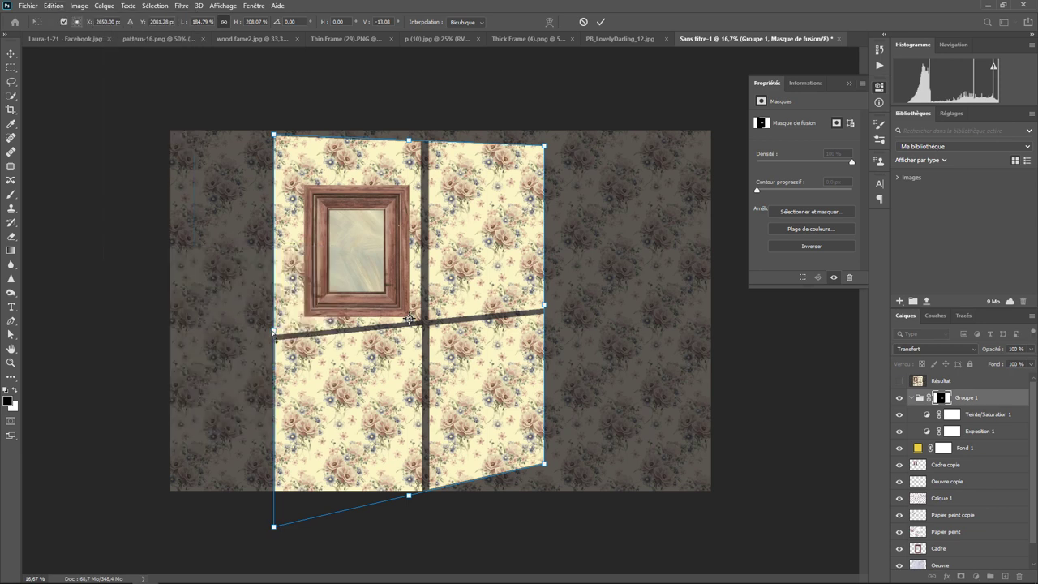
left_click_drag(274, 332, 273, 354)
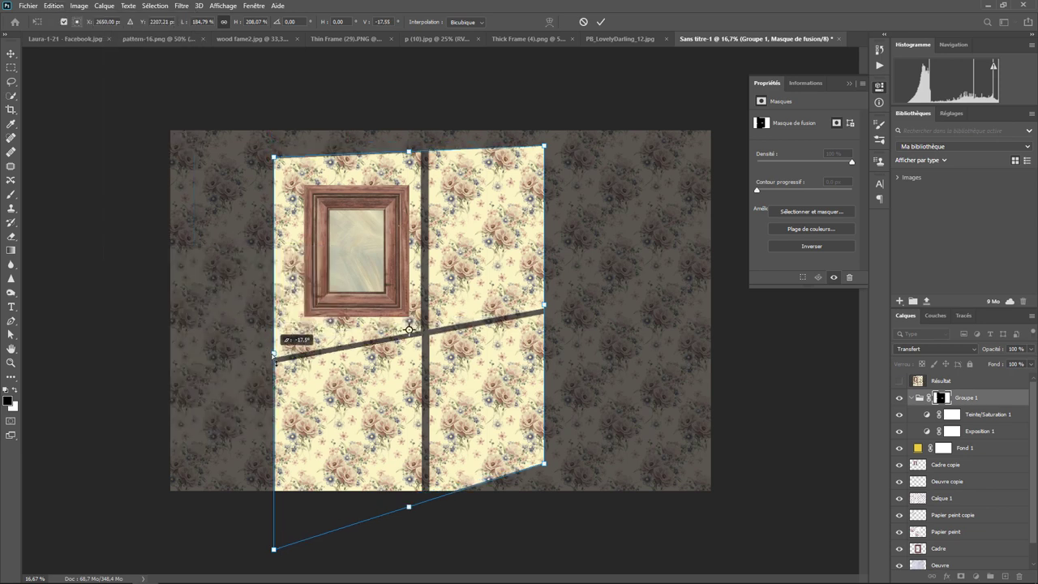
left_click_drag(474, 302, 483, 294)
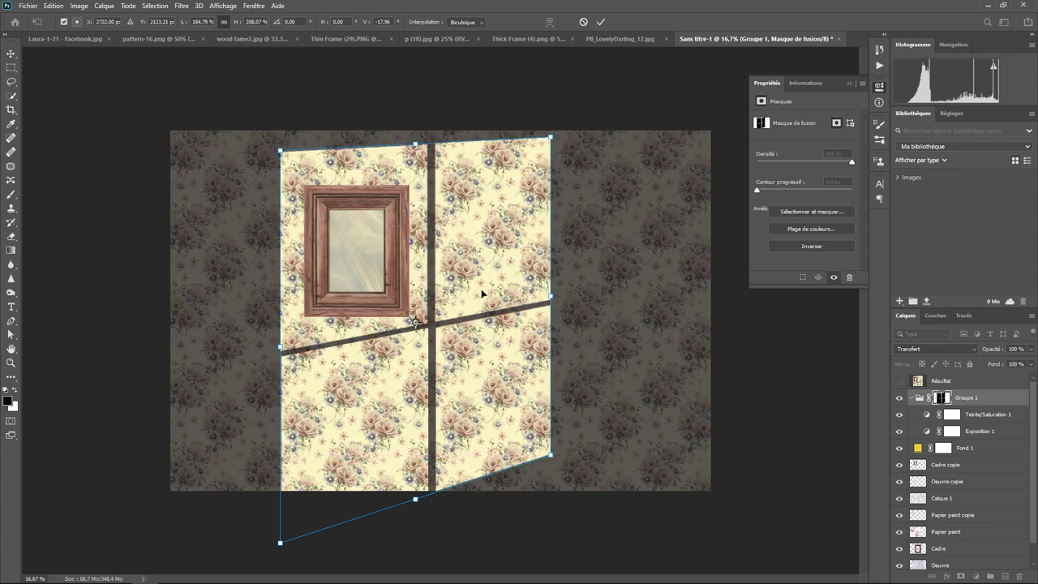
key("Return")
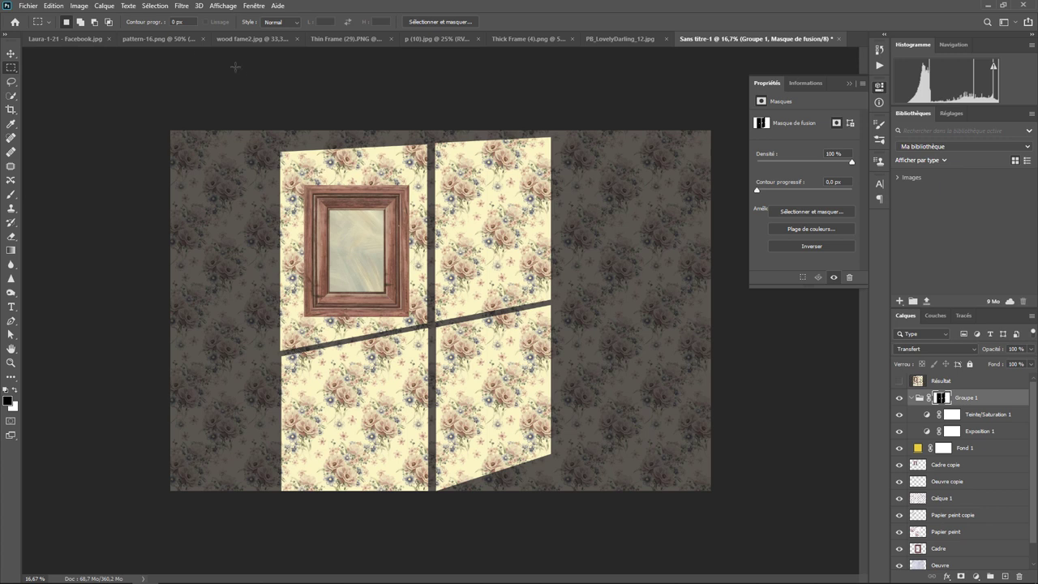
Apply a 12,5 px Gaussian blur to Groupe 1's mask.
left_click(180, 6)
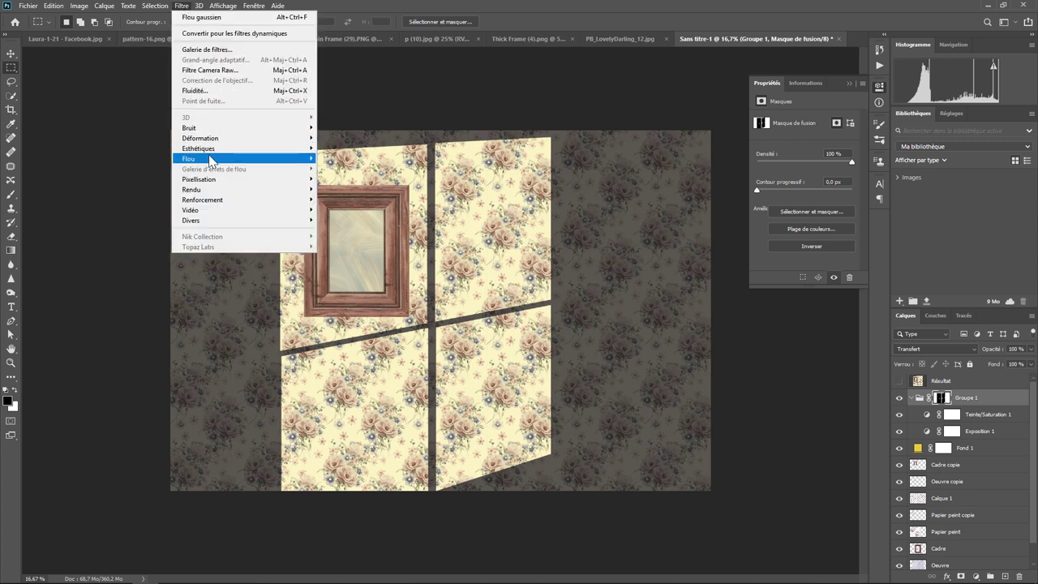
mouse_move(189, 158)
left_click(346, 210)
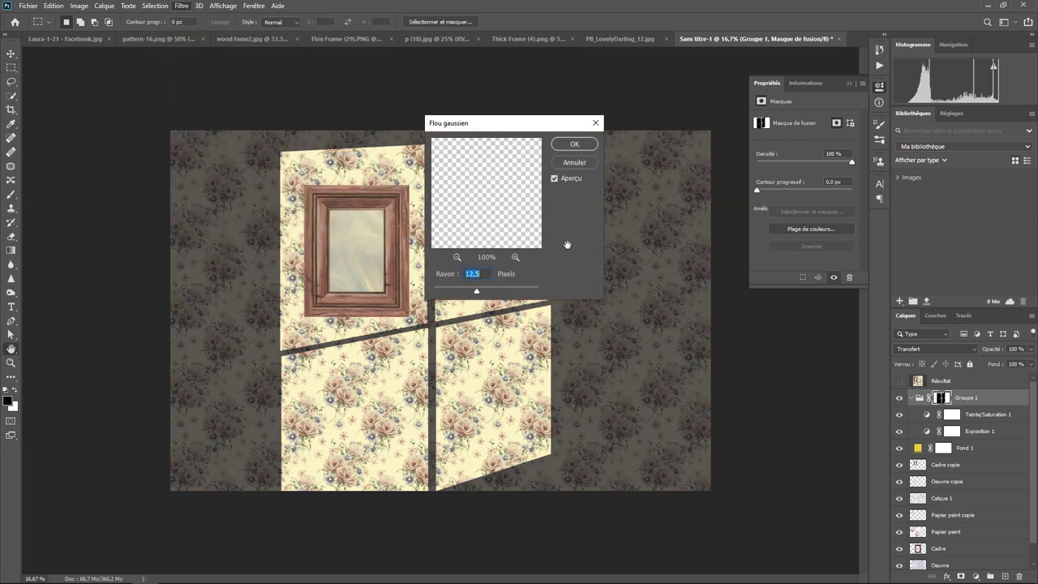
left_click_drag(527, 124, 620, 82)
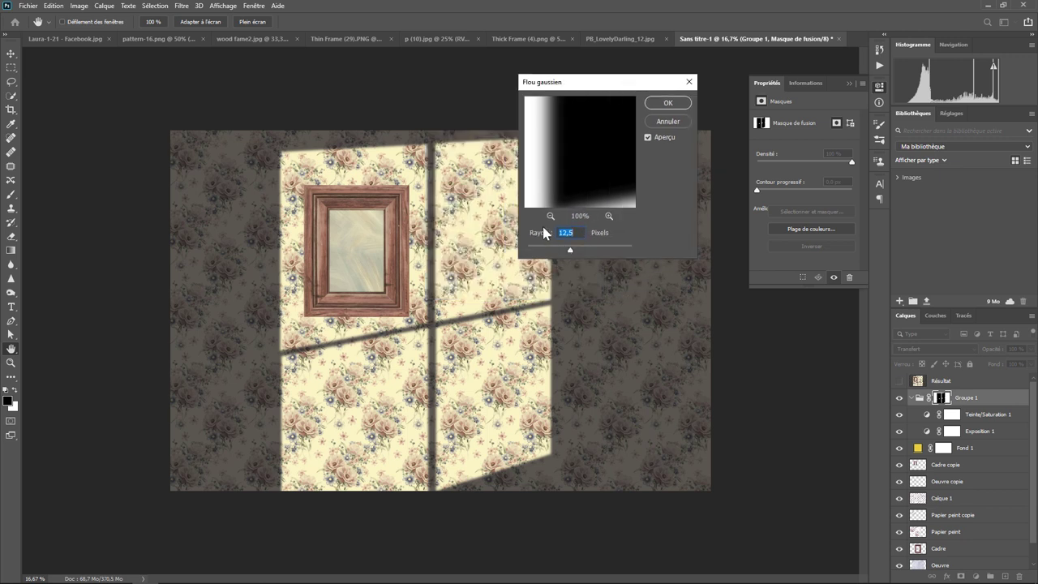
left_click(668, 103)
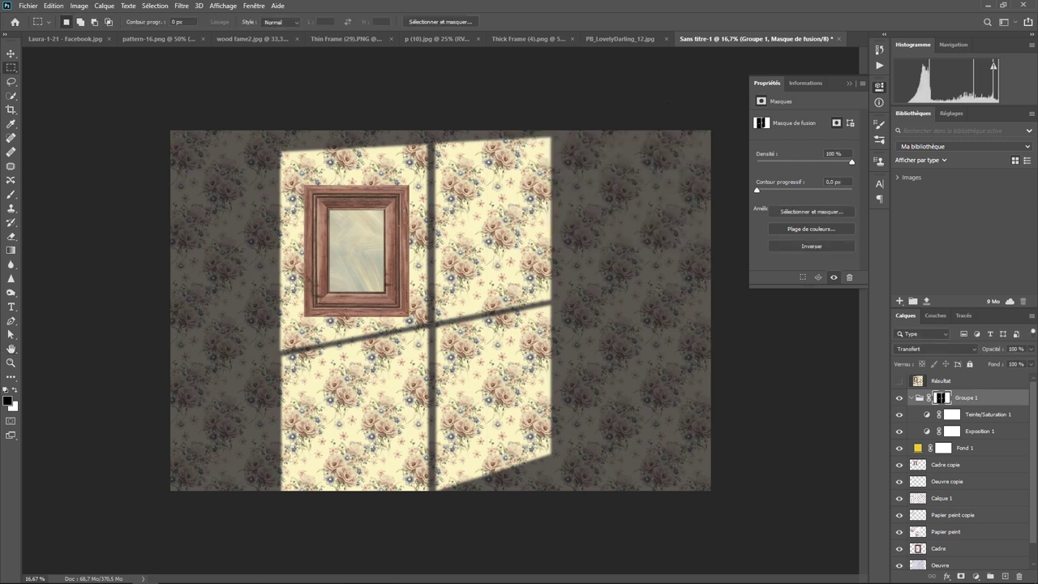
Set Exposition 1 to -3,94 exposure and Teinte/Saturation 1 to -51 saturation.
left_click(925, 434)
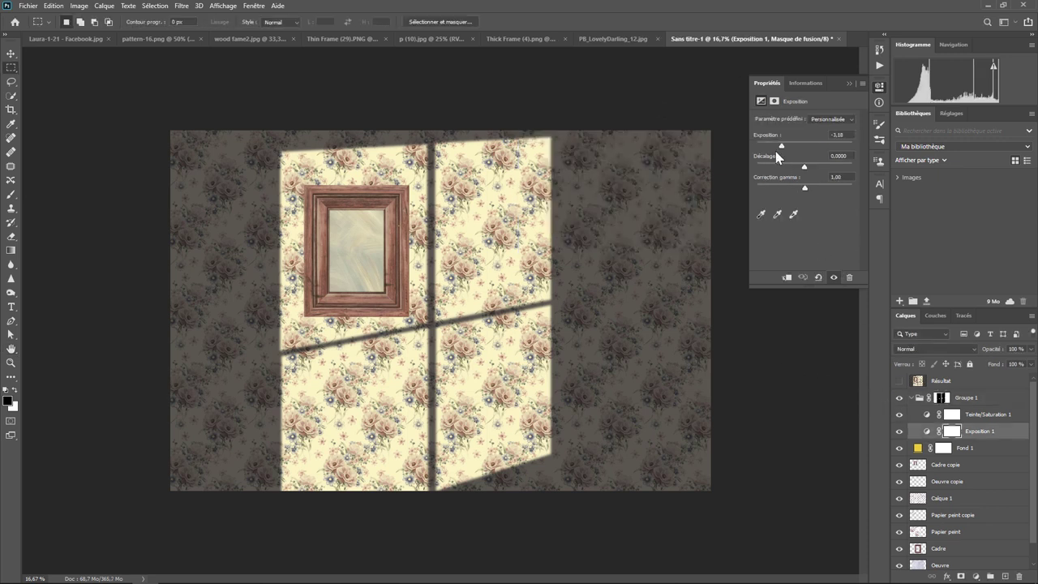
left_click_drag(781, 150, 777, 150)
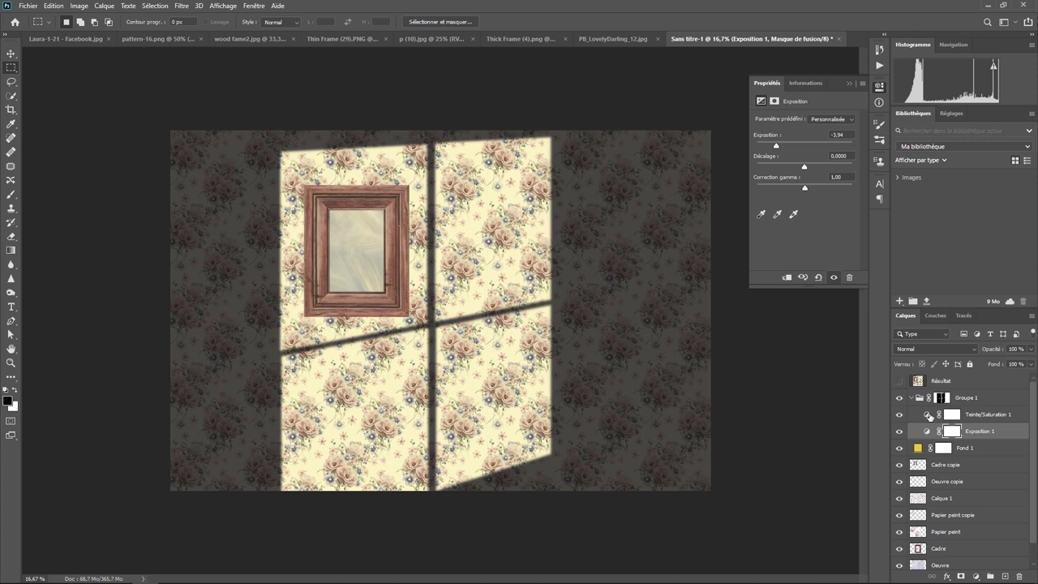
left_click(930, 416)
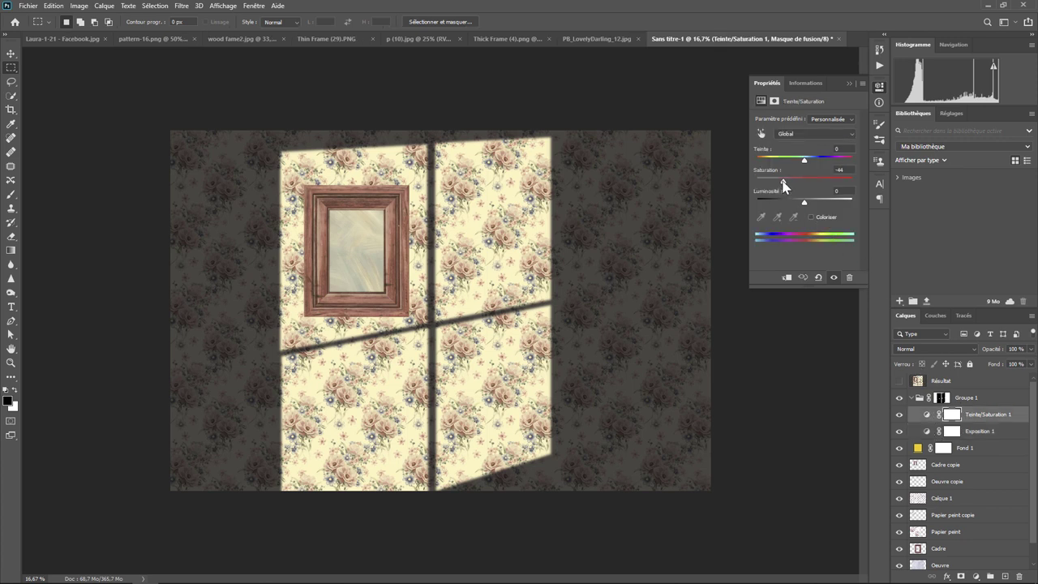
mouse_move(783, 183)
left_mouse_down()
mouse_move(843, 186)
mouse_move(774, 187)
mouse_move(781, 193)
left_mouse_up()
Duplicate Cadre copie as Cadre copie 2 and move it below Oeuvre copie.
left_click(953, 466)
right_click(952, 466)
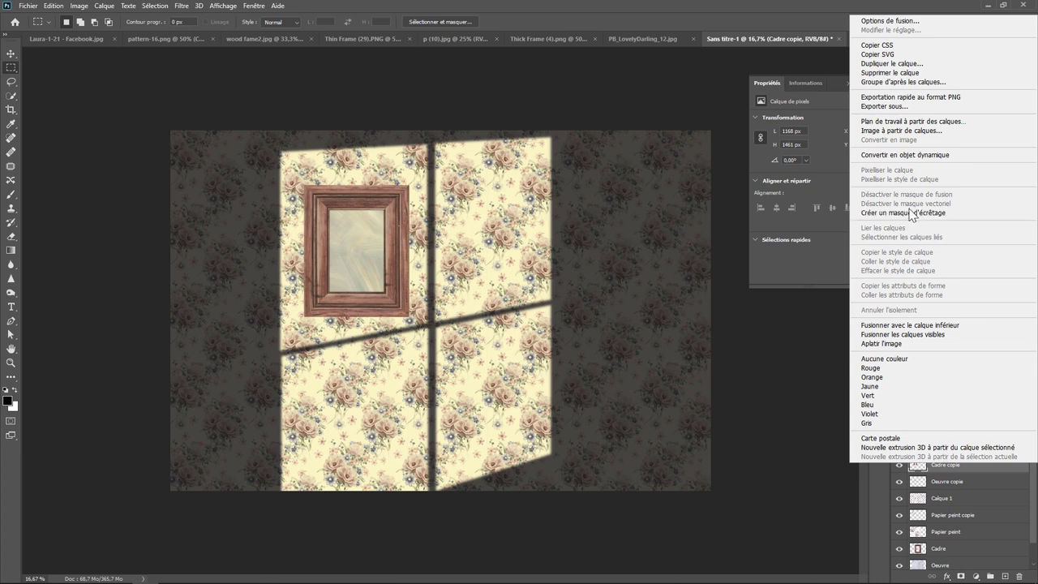
left_click(886, 63)
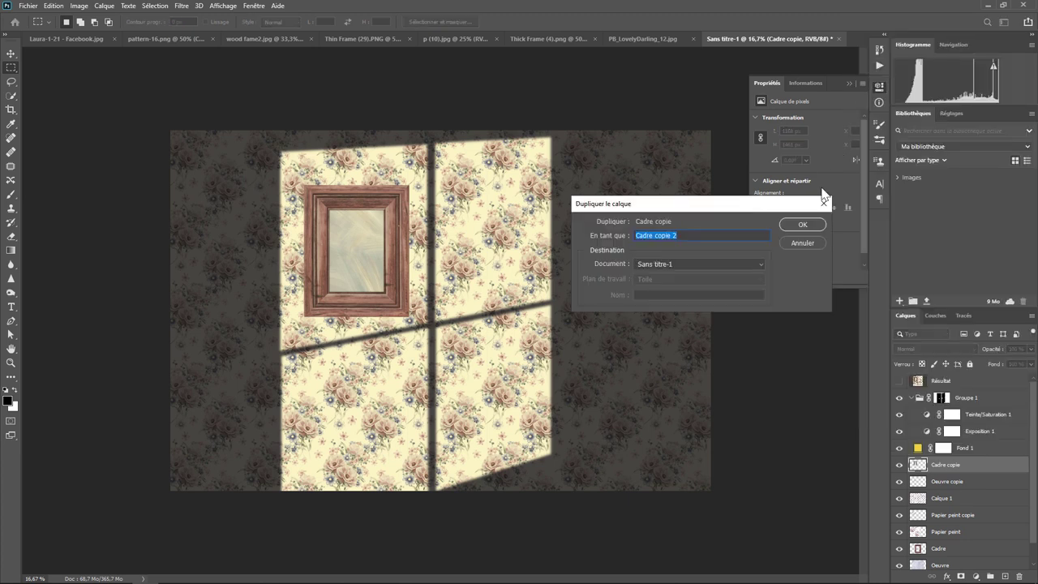
left_click(803, 225)
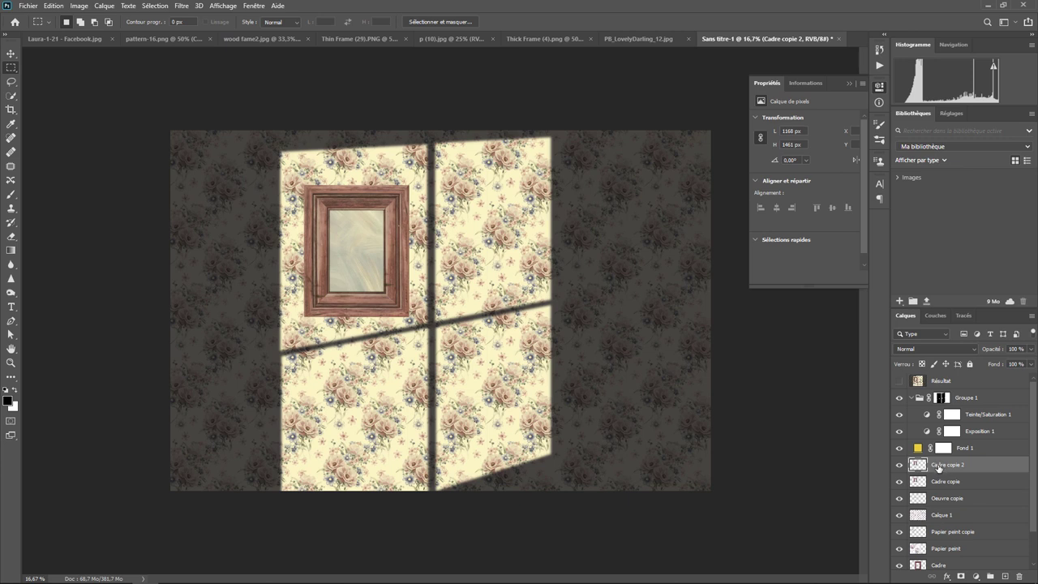
left_click_drag(939, 468, 938, 501)
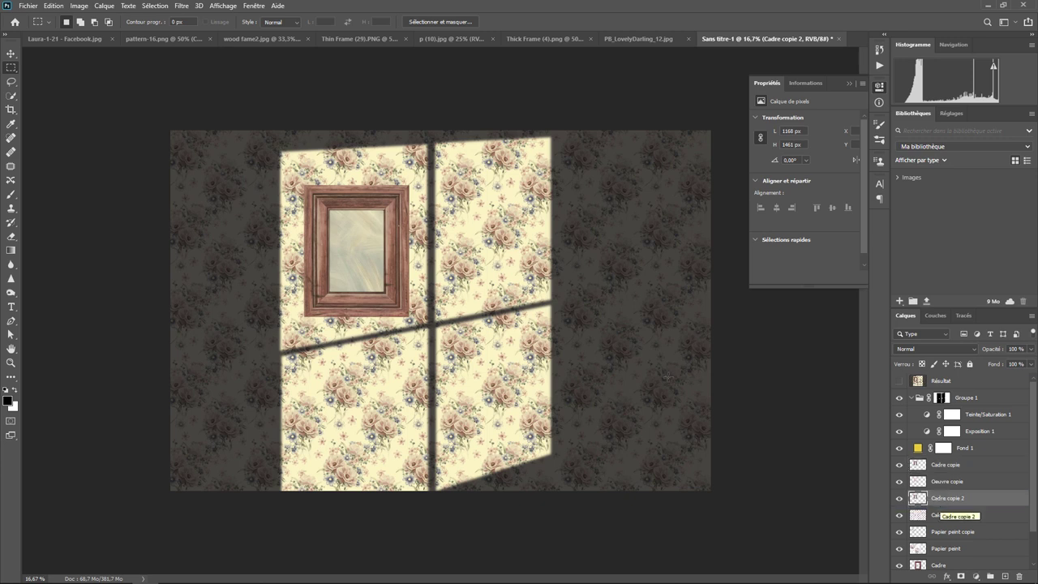
left_click(53, 7)
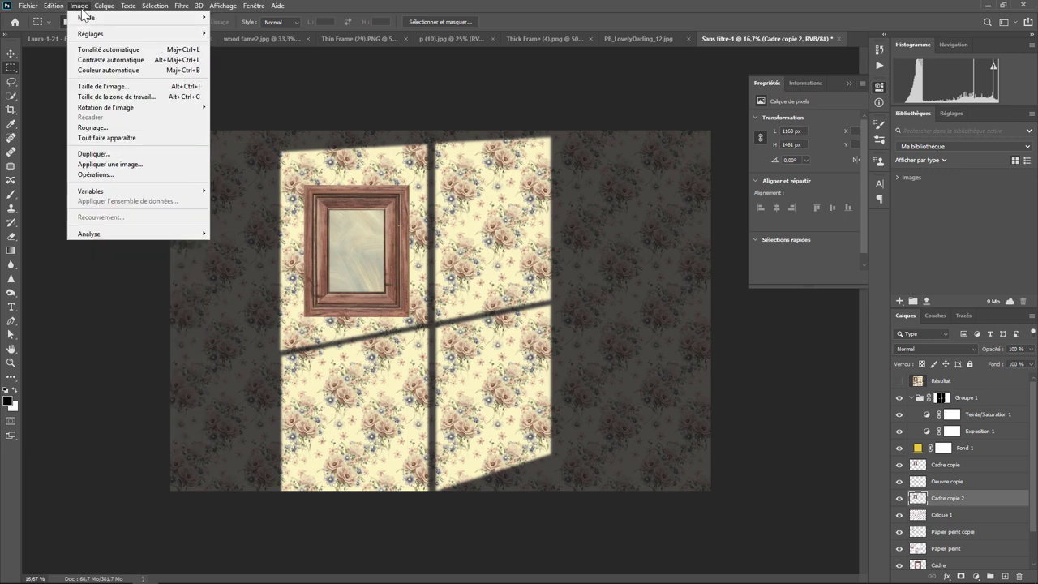
mouse_move(79, 6)
mouse_move(91, 33)
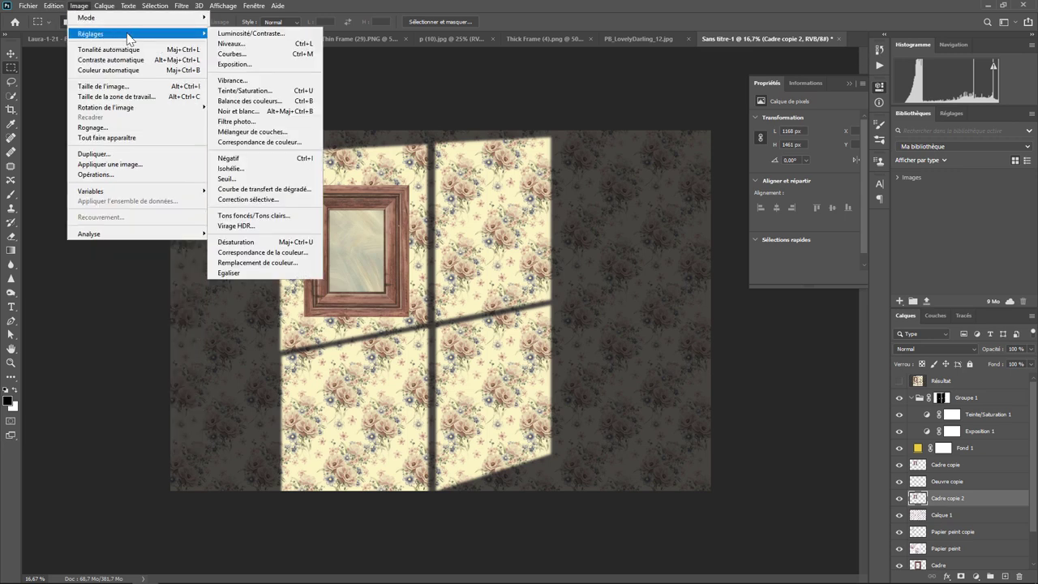
Blacken Cadre copie 2 by dropping its exposure to -15,88.
left_click(267, 63)
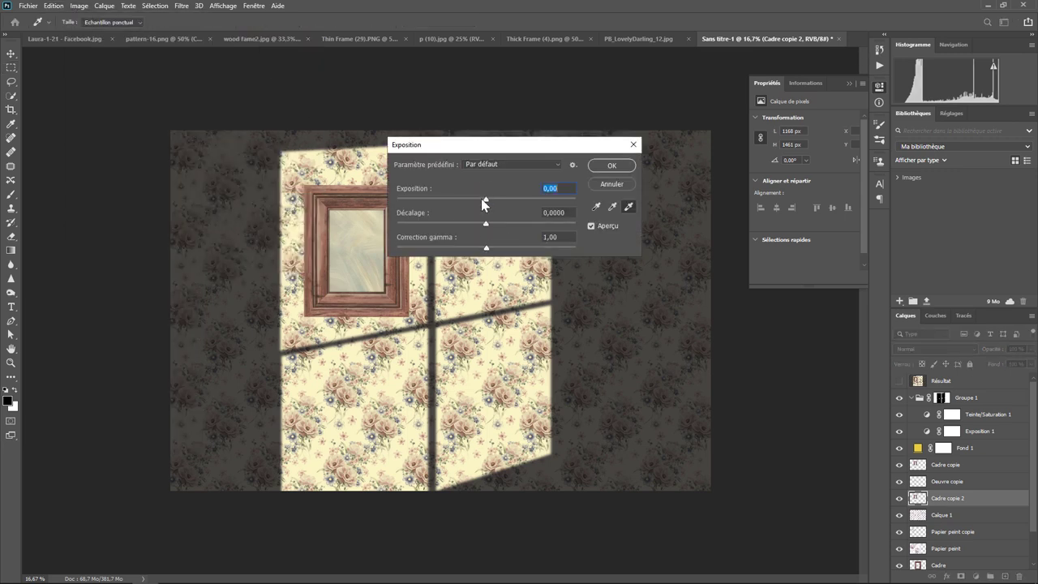
left_click_drag(486, 201, 395, 203)
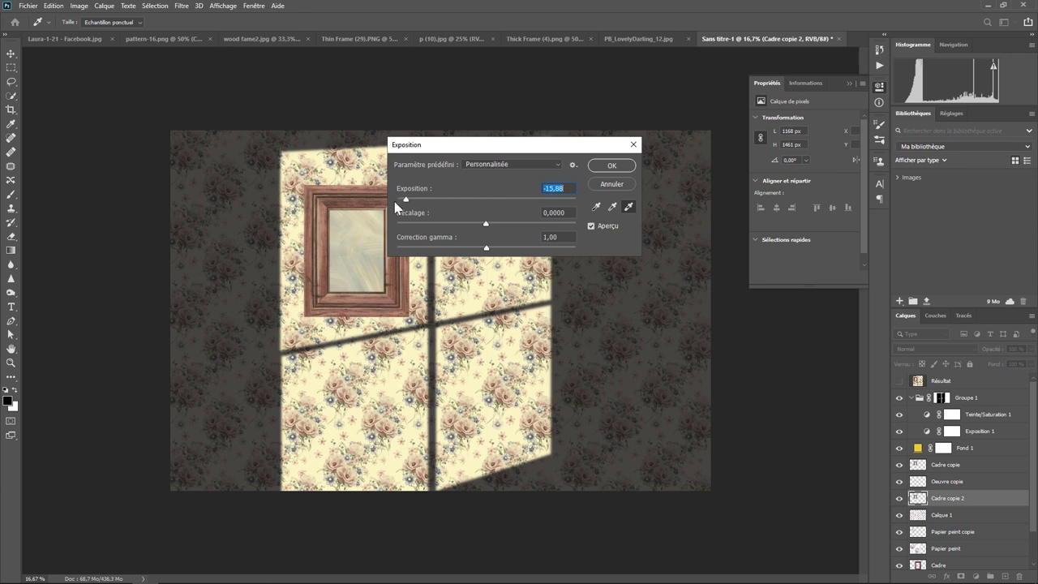
left_click(611, 165)
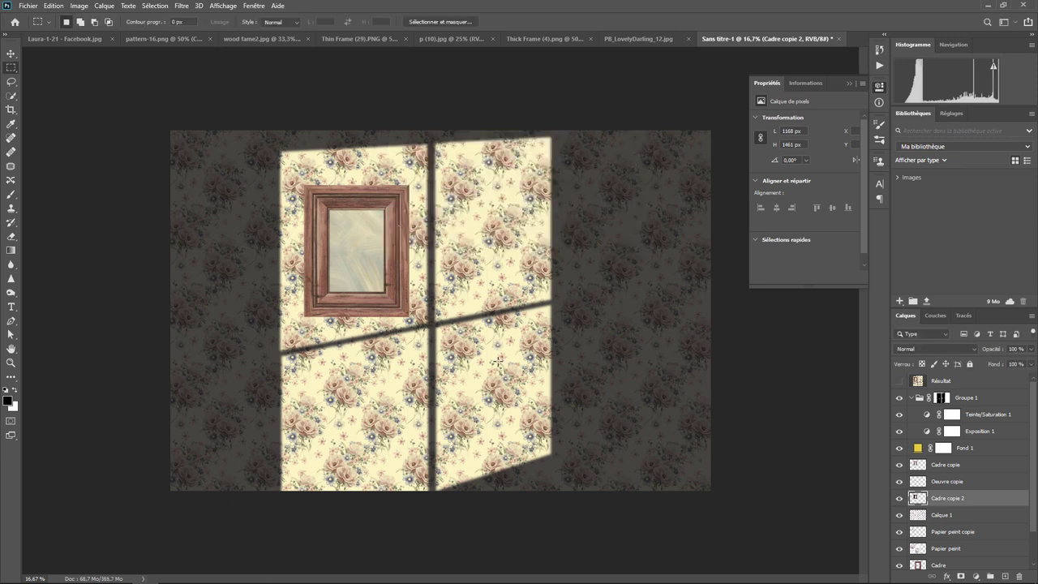
Offset the black frame copy up and right so a thin shadow edge shows.
left_click(11, 54)
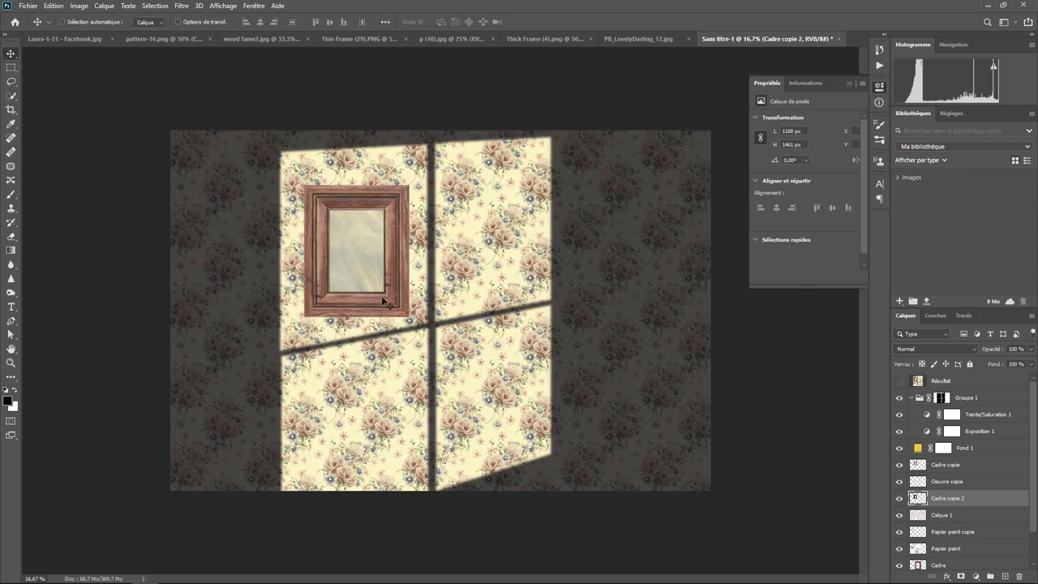
mouse_move(348, 257)
left_mouse_down()
mouse_move(333, 273)
mouse_move(353, 268)
left_mouse_up()
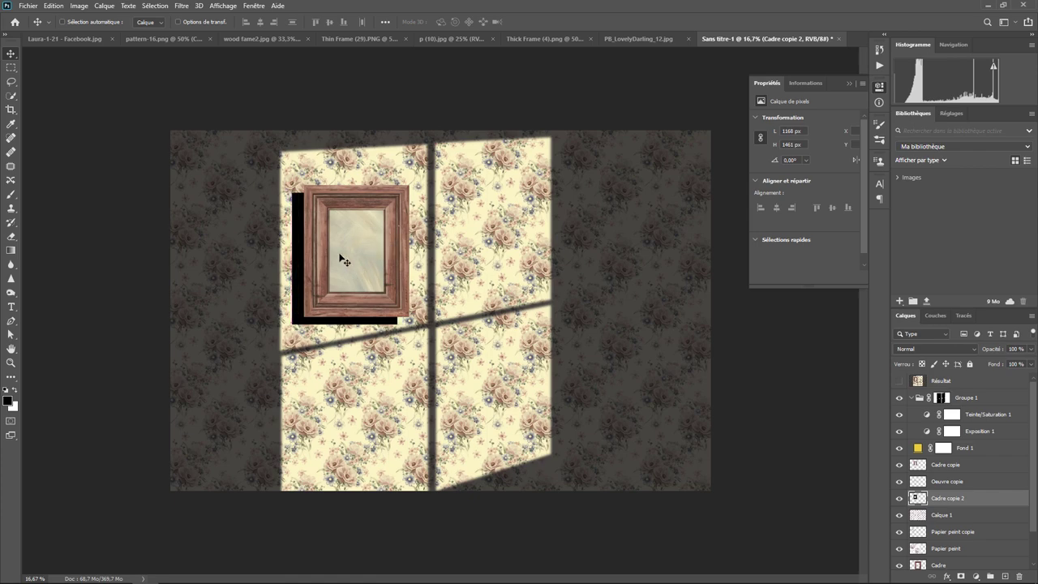
key("ctrl+plus")
key("ctrl+plus")
key("ctrl+plus")
key("ctrl+plus")
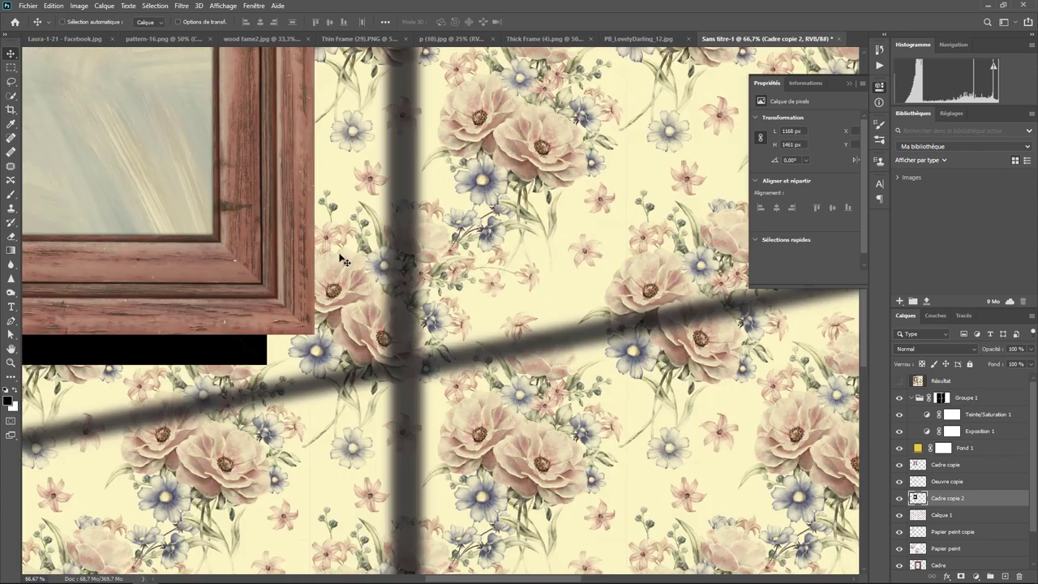
left_click_drag(184, 369, 200, 341)
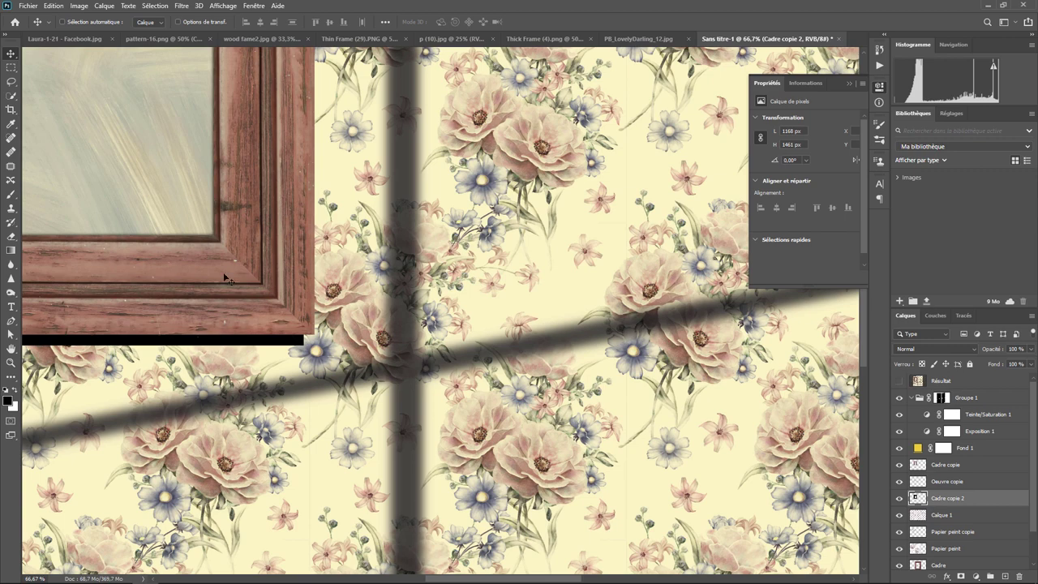
mouse_move(165, 227)
left_mouse_down()
mouse_move(418, 304)
mouse_move(519, 318)
left_mouse_up()
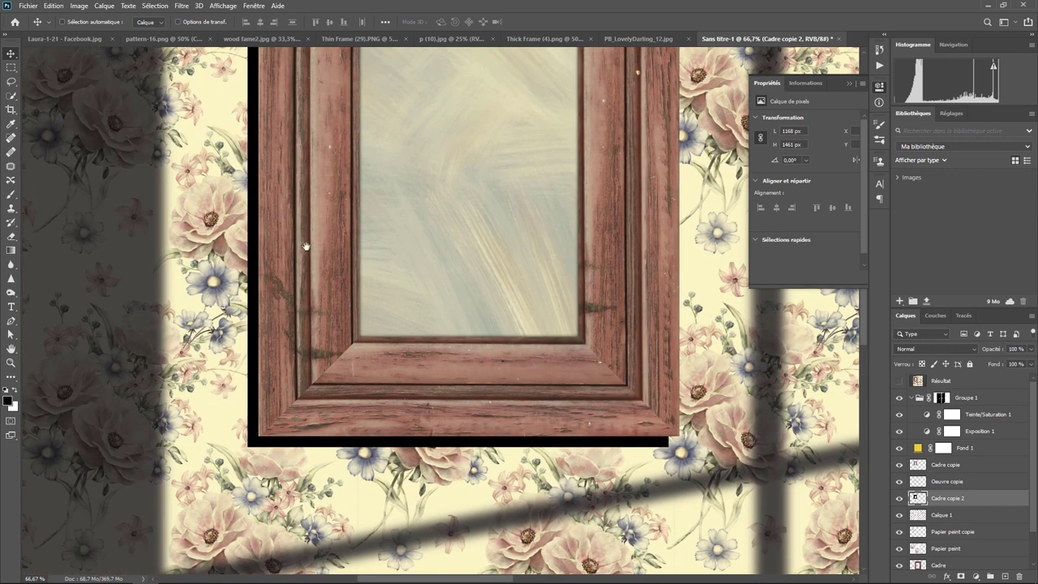
left_click_drag(307, 247, 328, 295)
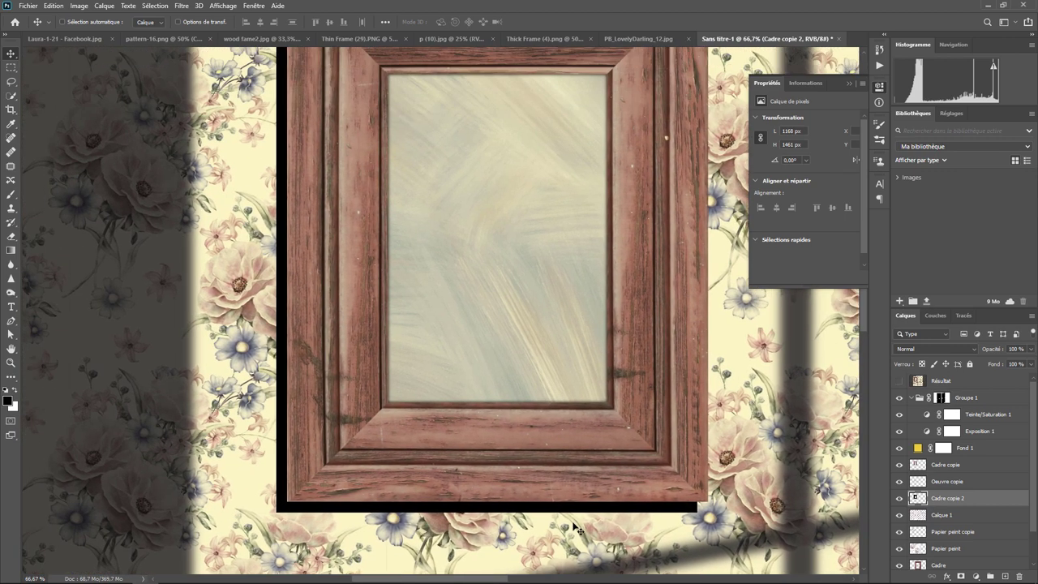
key("Up")
key("Up")
key("Up")
key("Up")
key("Up")
key("Up")
key("Up")
key("Right")
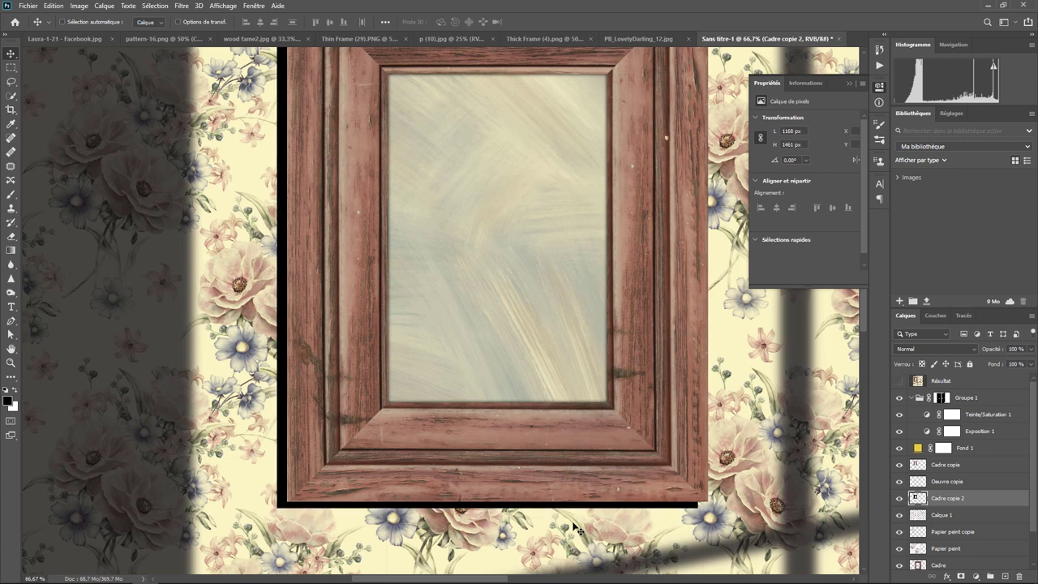
key("Right")
key("Right")
key("Right")
key("Right")
key("Right")
key("Right")
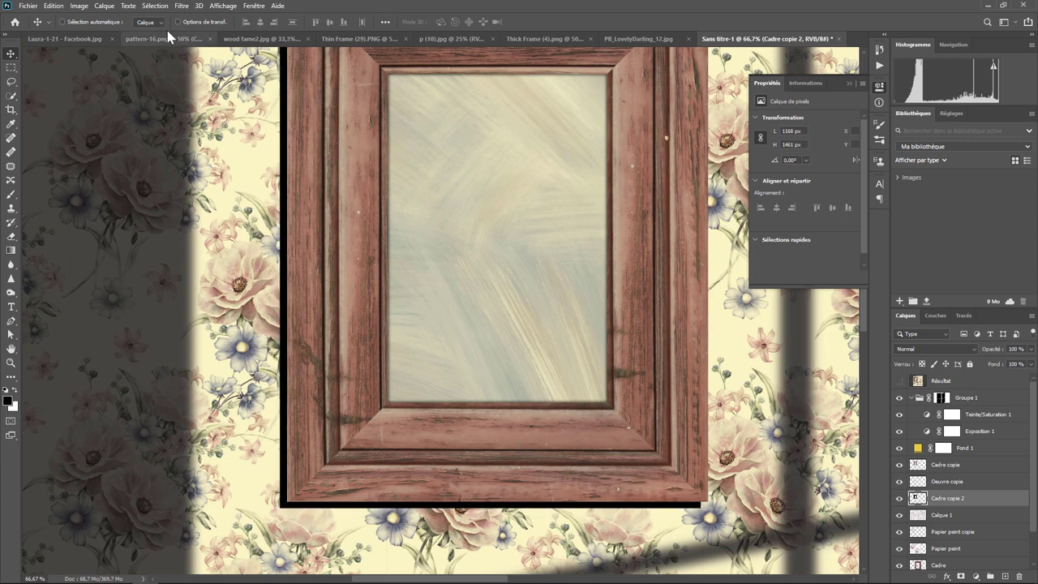
Give Cadre copie 2 a roughly 5 px Gaussian blur and 61% opacity.
left_click(181, 6)
mouse_move(243, 159)
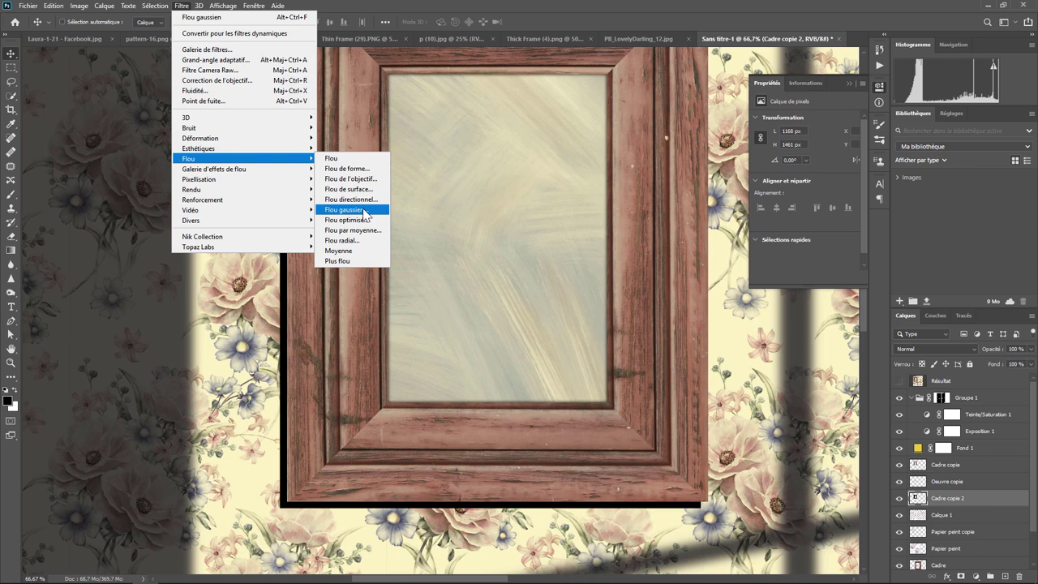
left_click(365, 213)
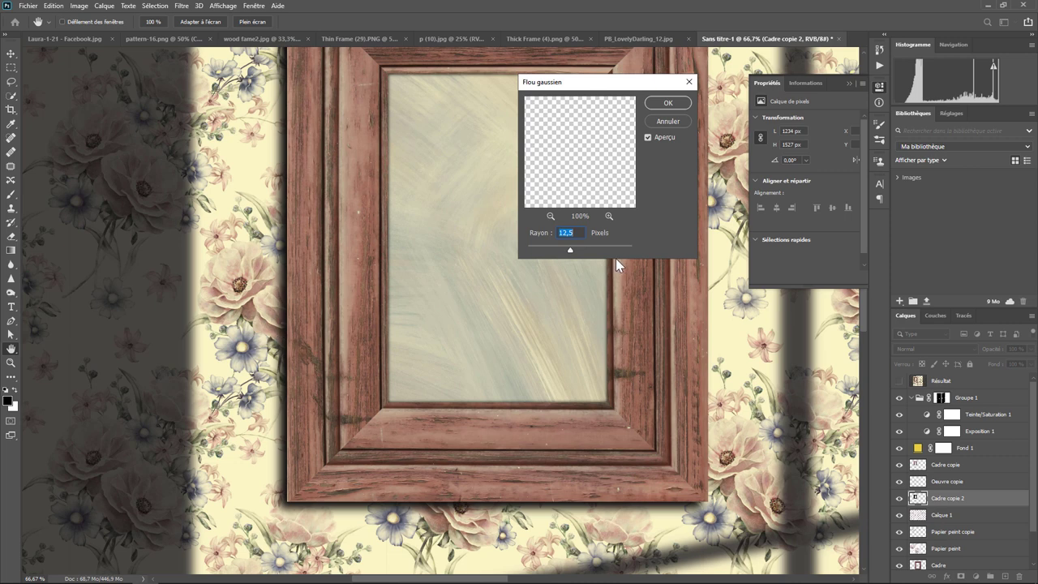
left_click_drag(565, 251, 558, 254)
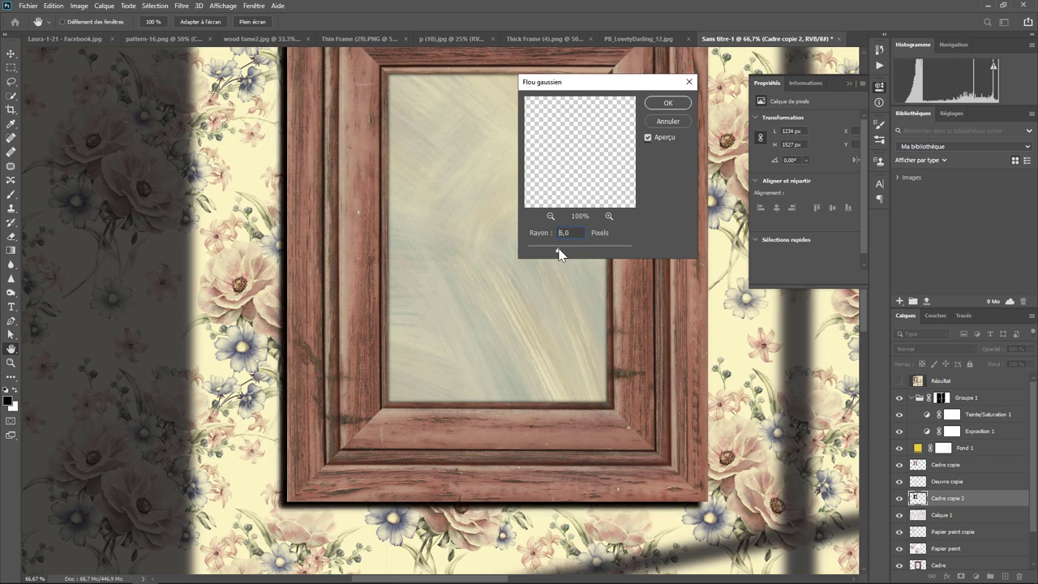
left_click(679, 102)
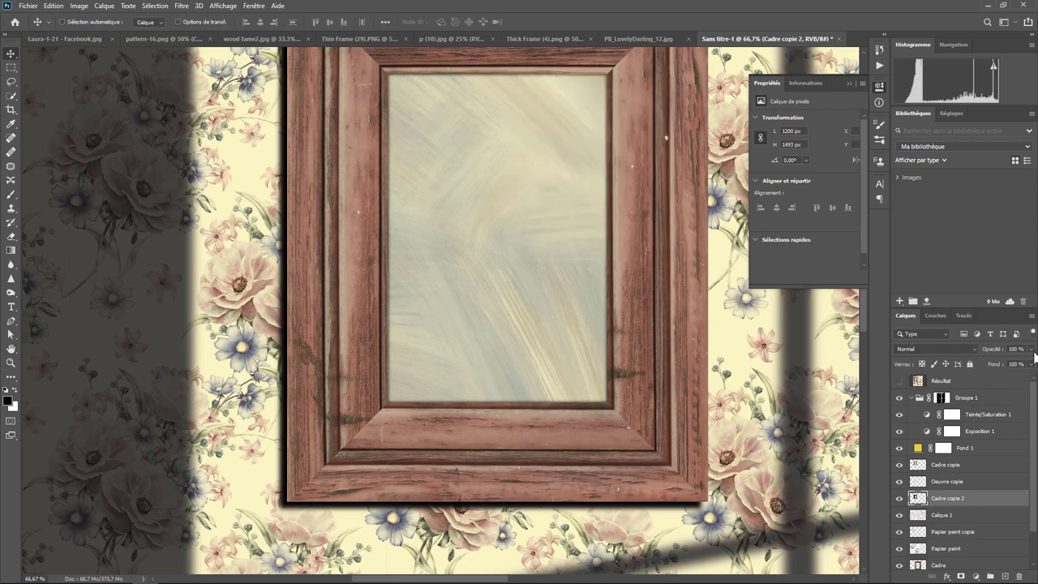
left_click(1032, 349)
mouse_move(1030, 362)
left_mouse_down()
mouse_move(1006, 367)
mouse_move(1012, 373)
left_mouse_up()
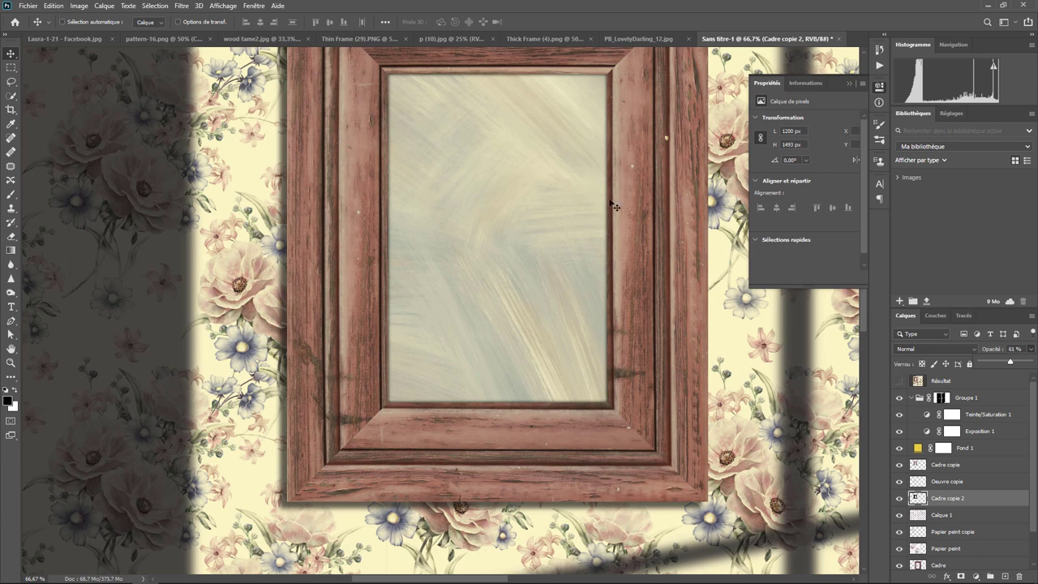
Add a new empty layer, Calque 2, above Oeuvre copie.
left_click(950, 466)
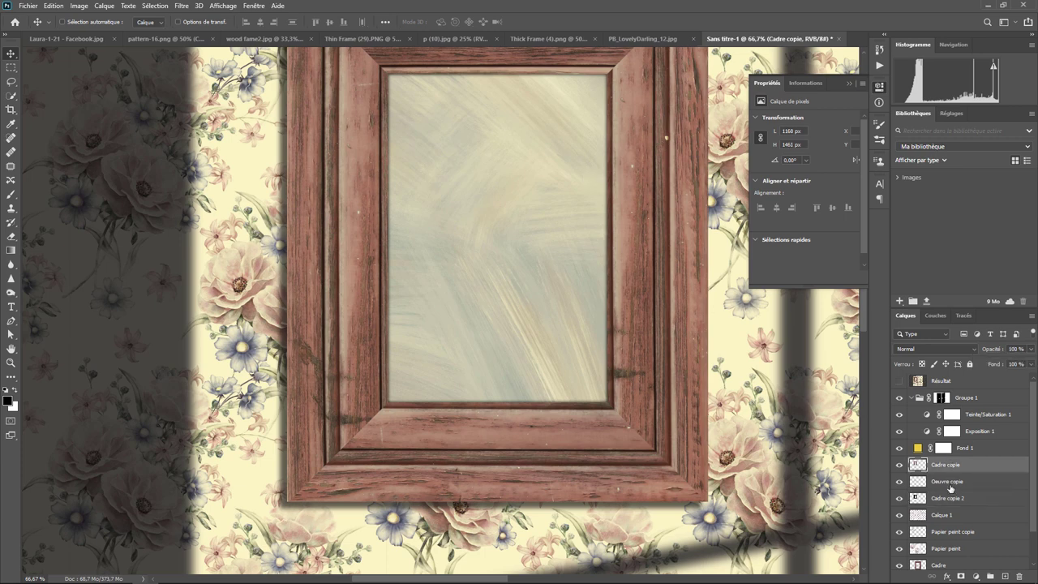
left_click(950, 485)
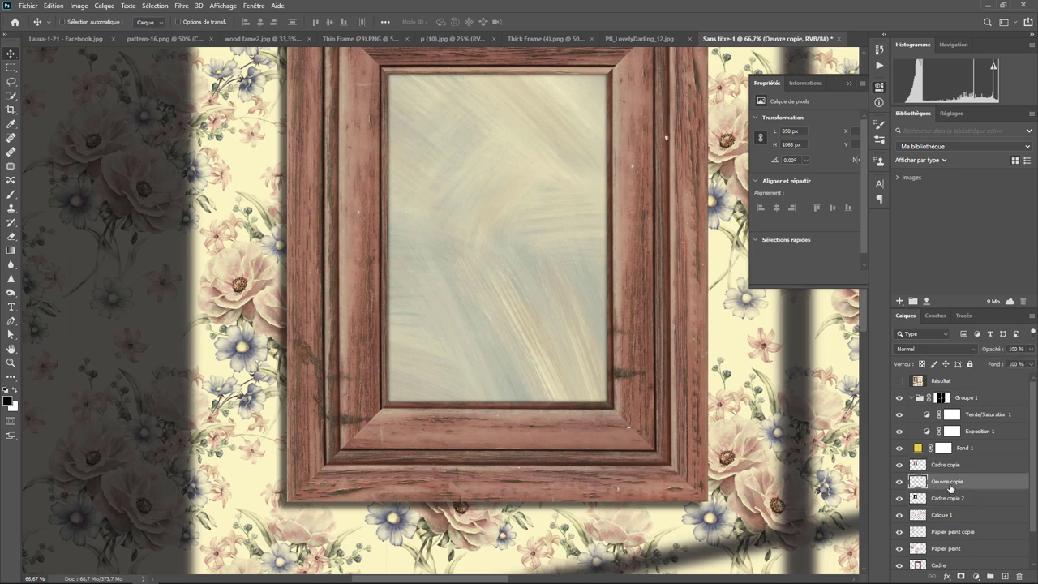
left_click(1005, 576)
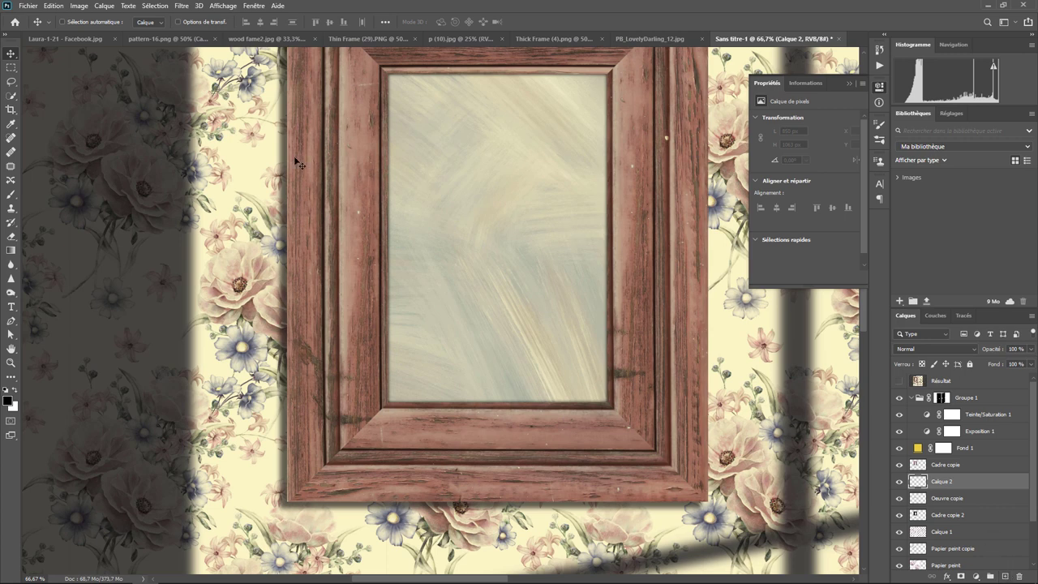
Trace a closed Polygonal Lasso selection along the frame's inner edge.
left_click(11, 81)
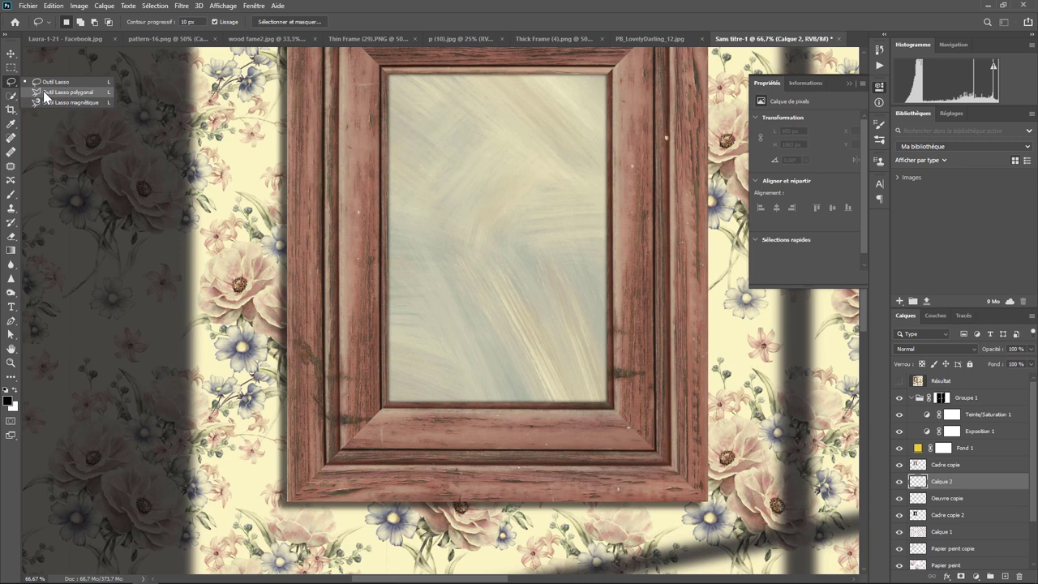
left_click(43, 92)
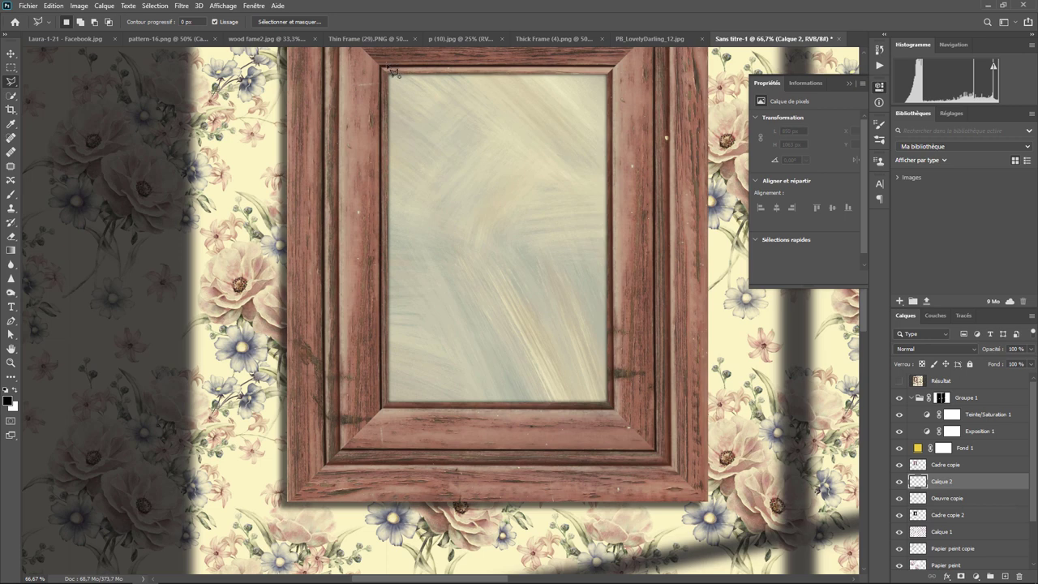
left_click(386, 65)
left_click(388, 78)
left_click(604, 79)
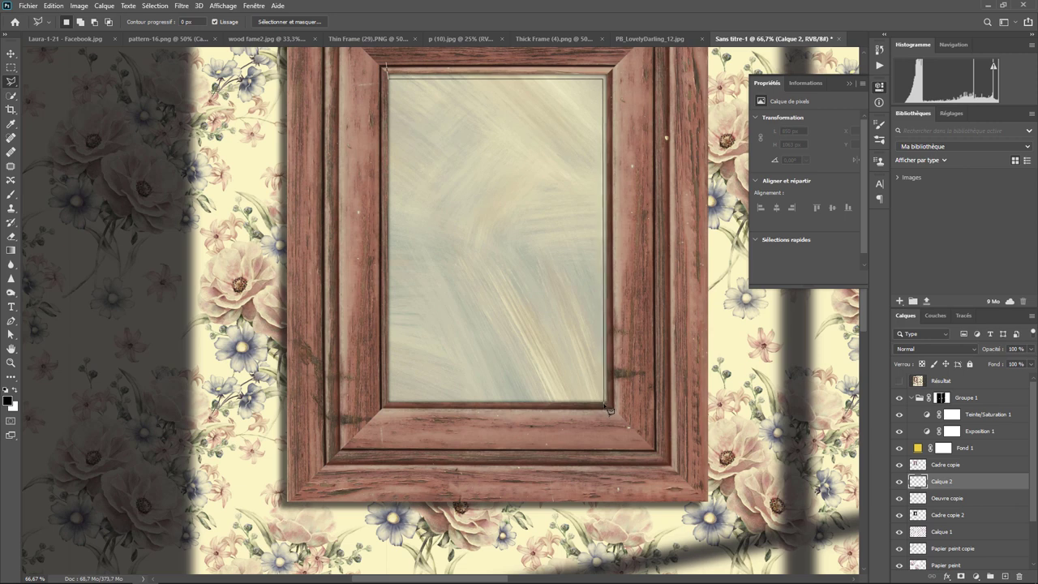
left_click(610, 410)
scroll(633, 405, "up", 2)
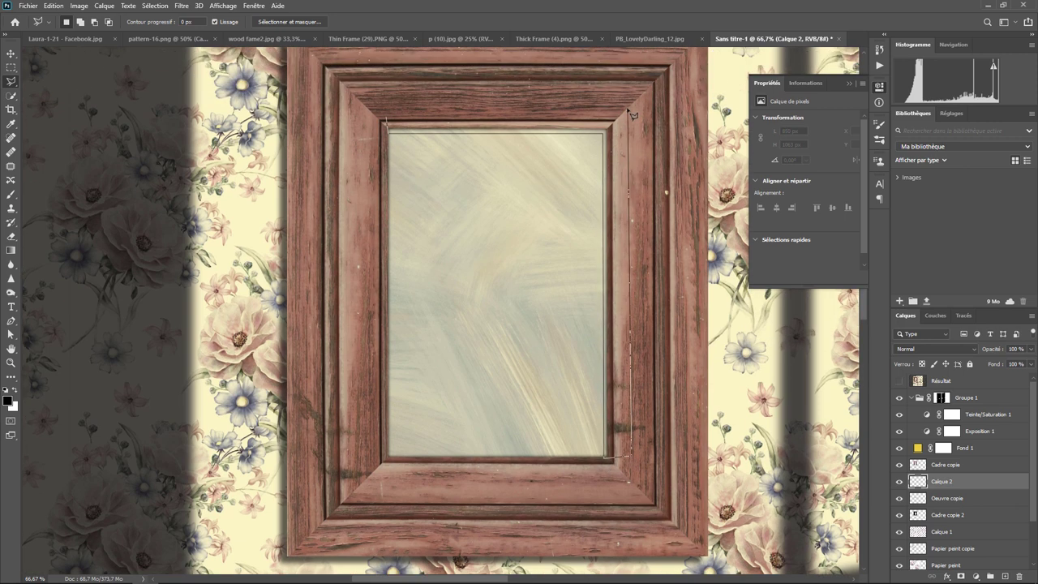
left_click(629, 110)
double_click(421, 109)
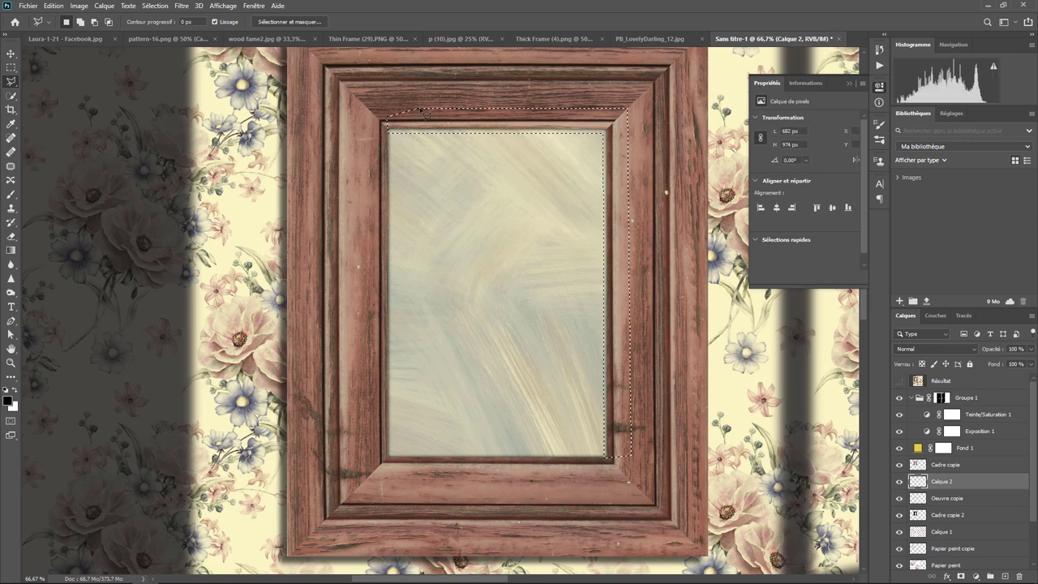
Fill the inner-edge selection on Calque 2 with black, then deselect.
left_click(53, 6)
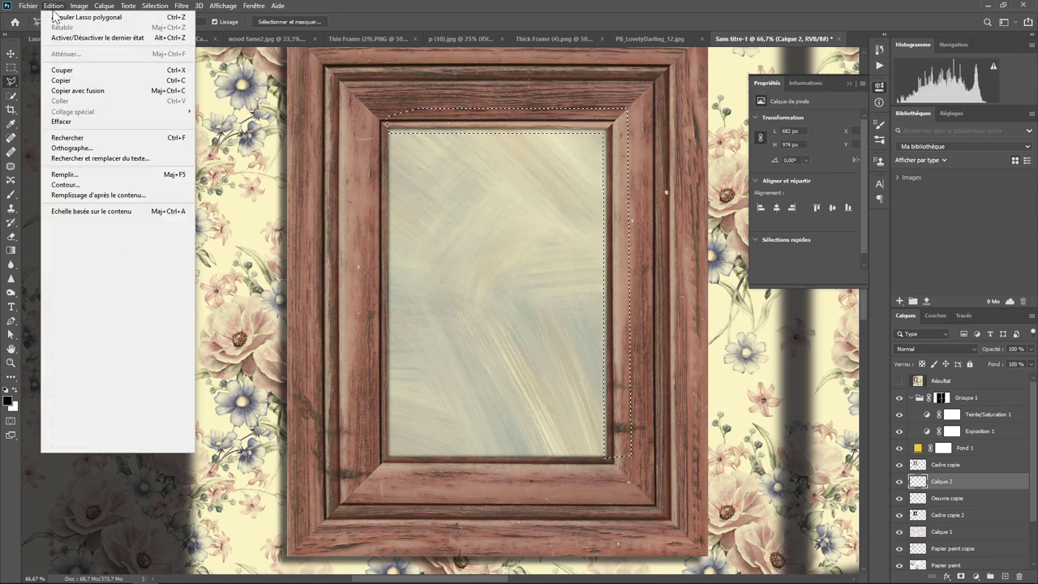
left_click(81, 175)
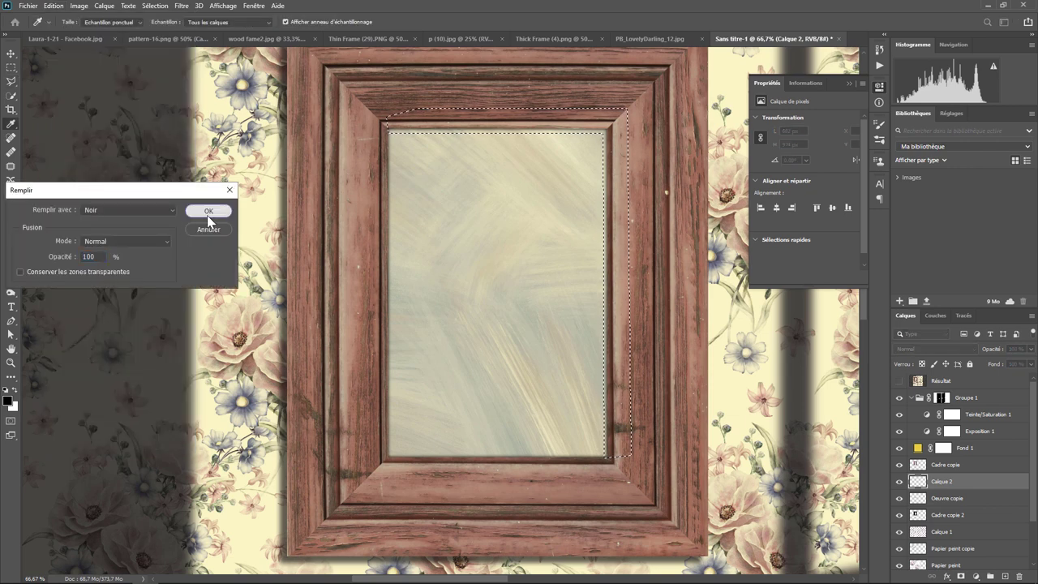
left_click(209, 211)
key("l")
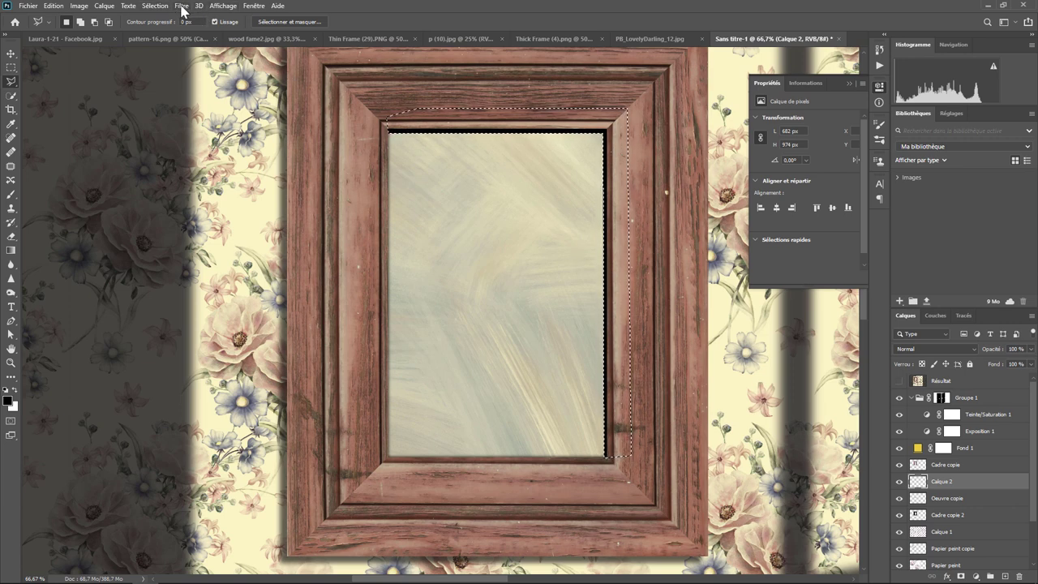
key("ctrl+d")
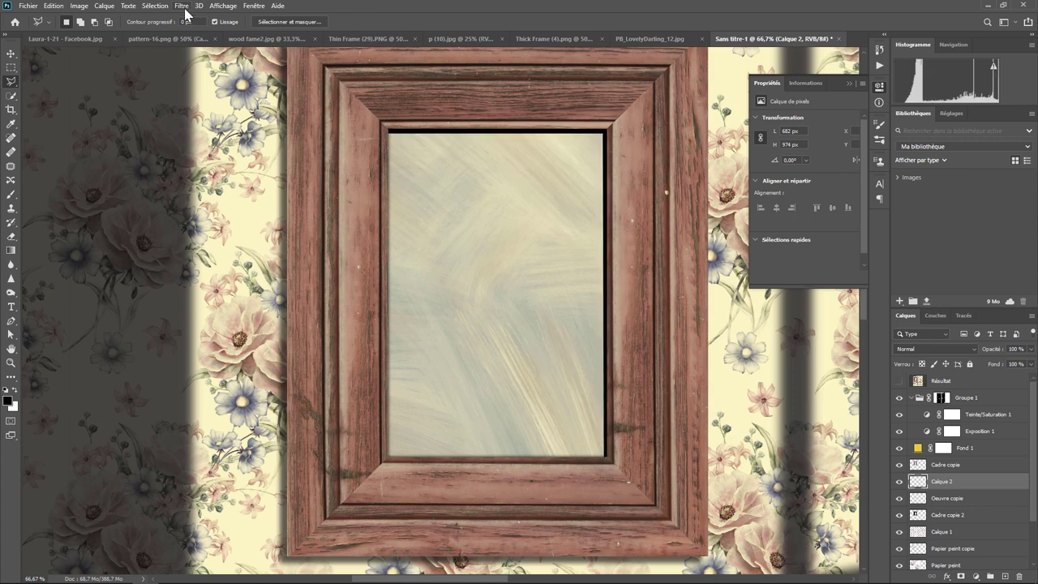
Gaussian-blur the inner shadow and fade Calque 2 to 42% opacity.
left_click(182, 6)
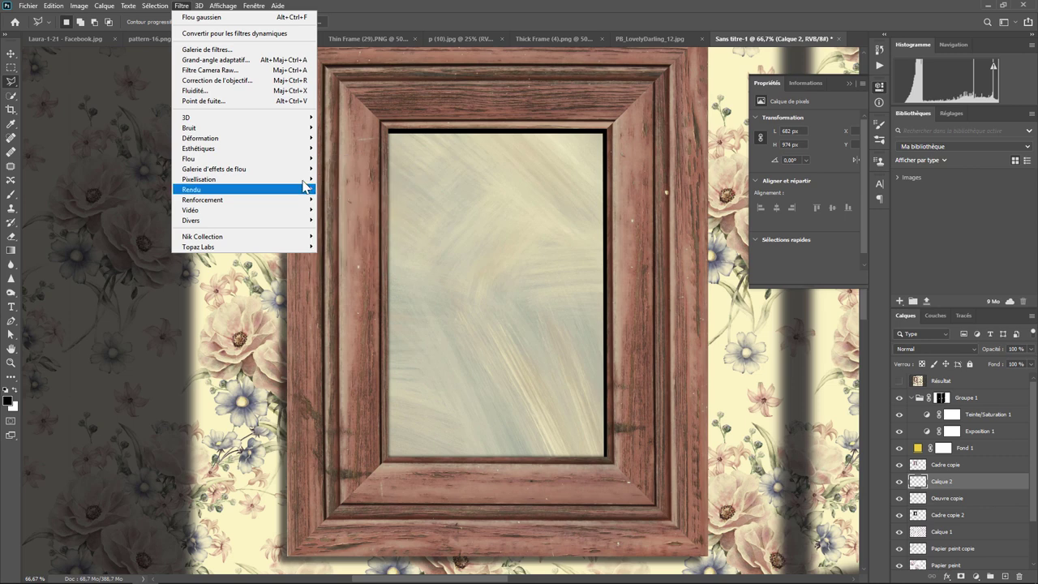
left_click(215, 17)
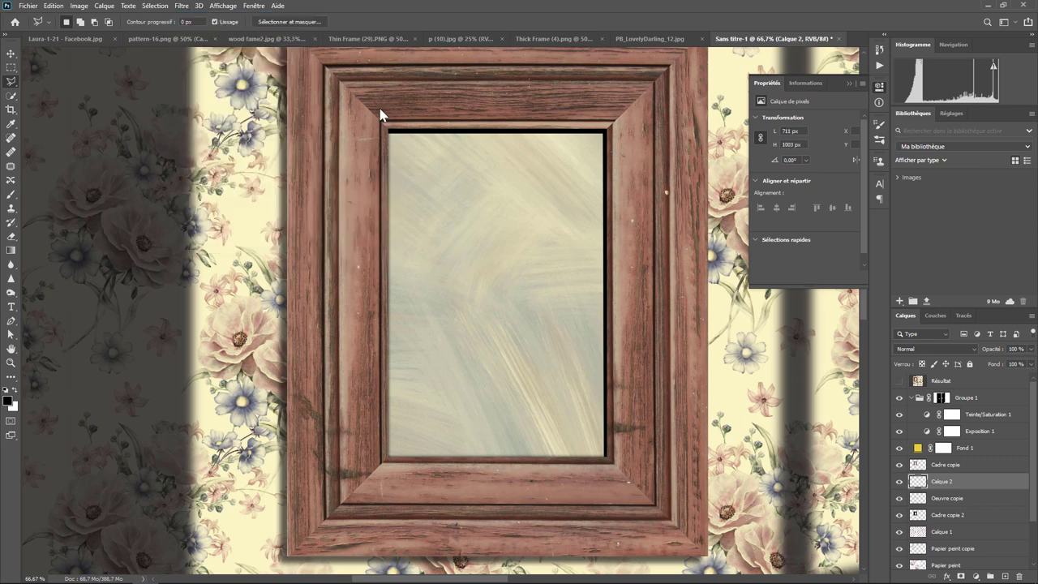
left_click(1031, 349)
left_click_drag(1028, 364, 1002, 365)
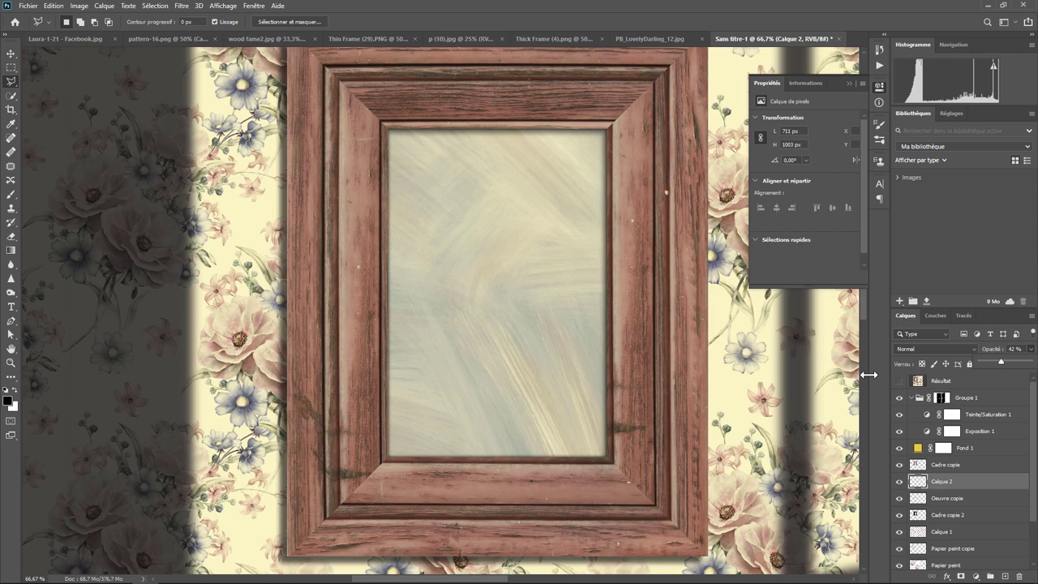
key("ctrl+minus")
key("ctrl+minus")
key("ctrl+minus")
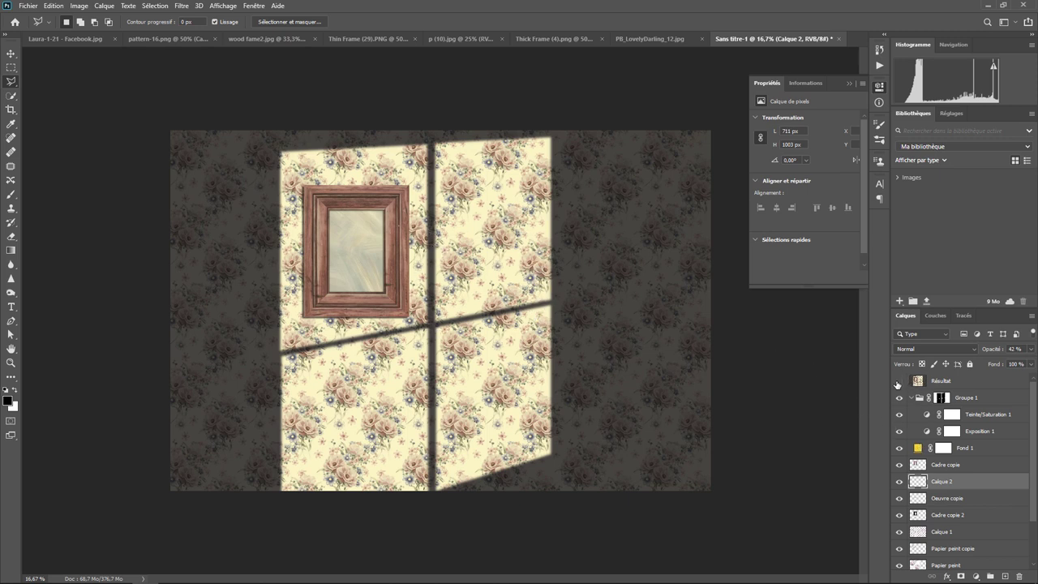
left_click(898, 381)
left_click(898, 381)
left_click(898, 383)
left_click(898, 382)
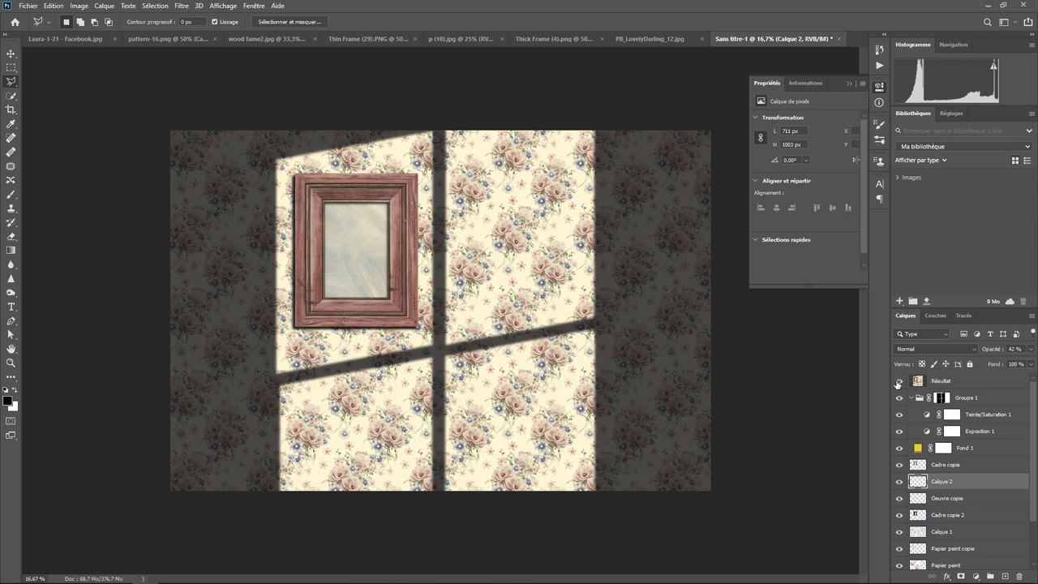
left_click(898, 382)
left_click(898, 382)
left_click(898, 383)
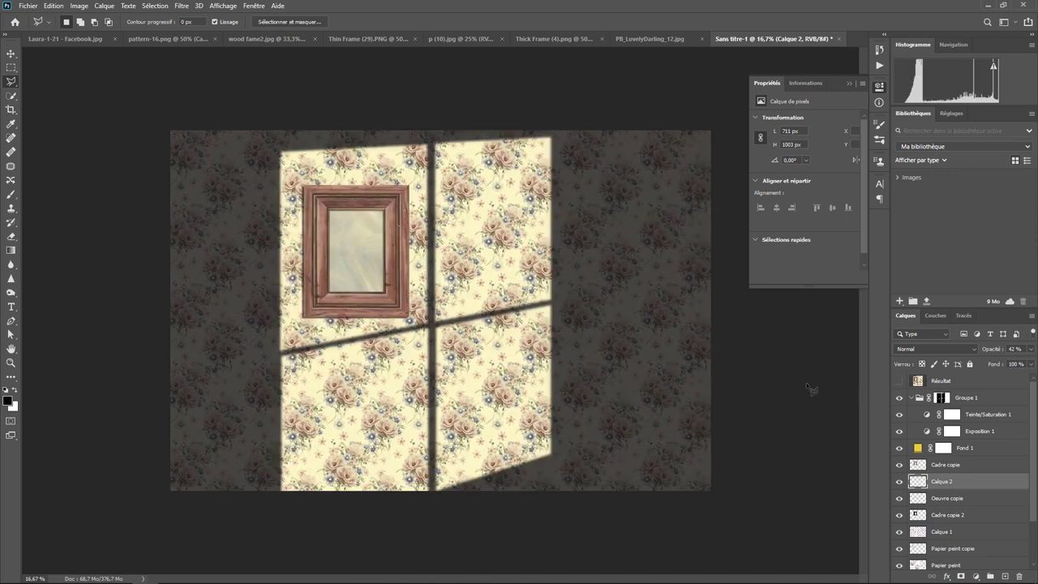